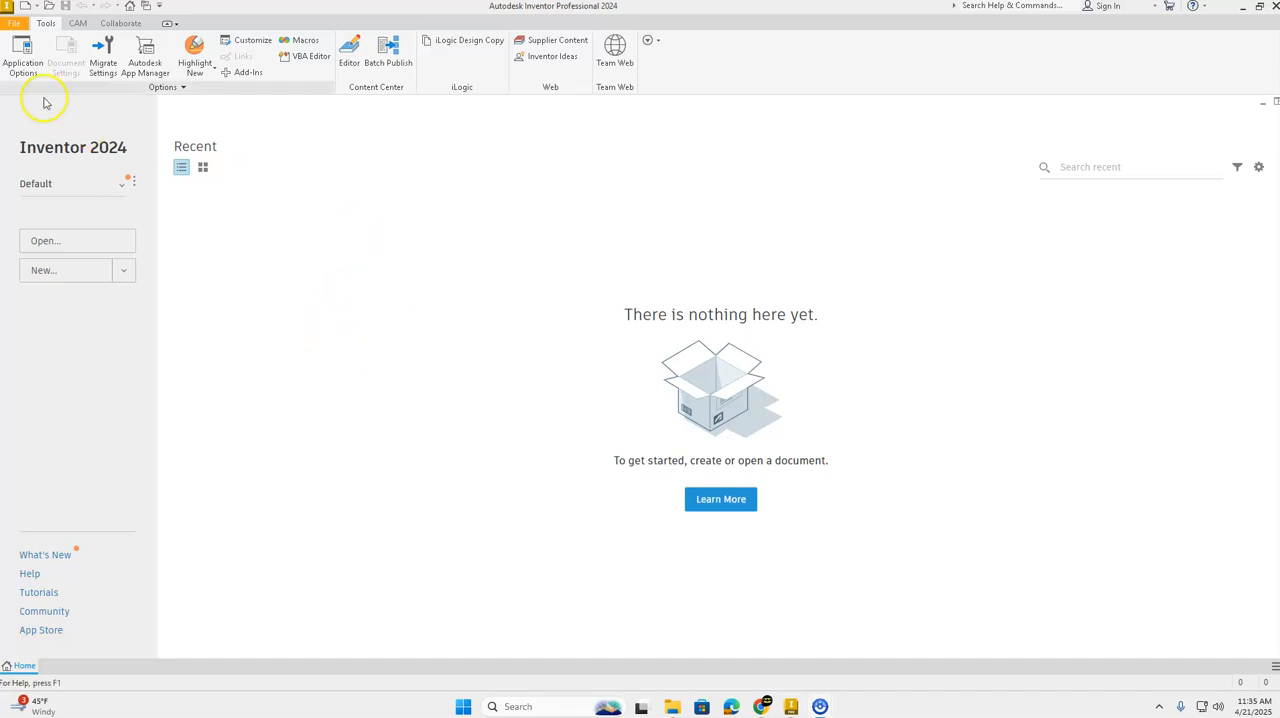
Step: Create a new part from the Standard.ipt template and start a 2D sketch on the front (XY) plane
left_click(15, 23)
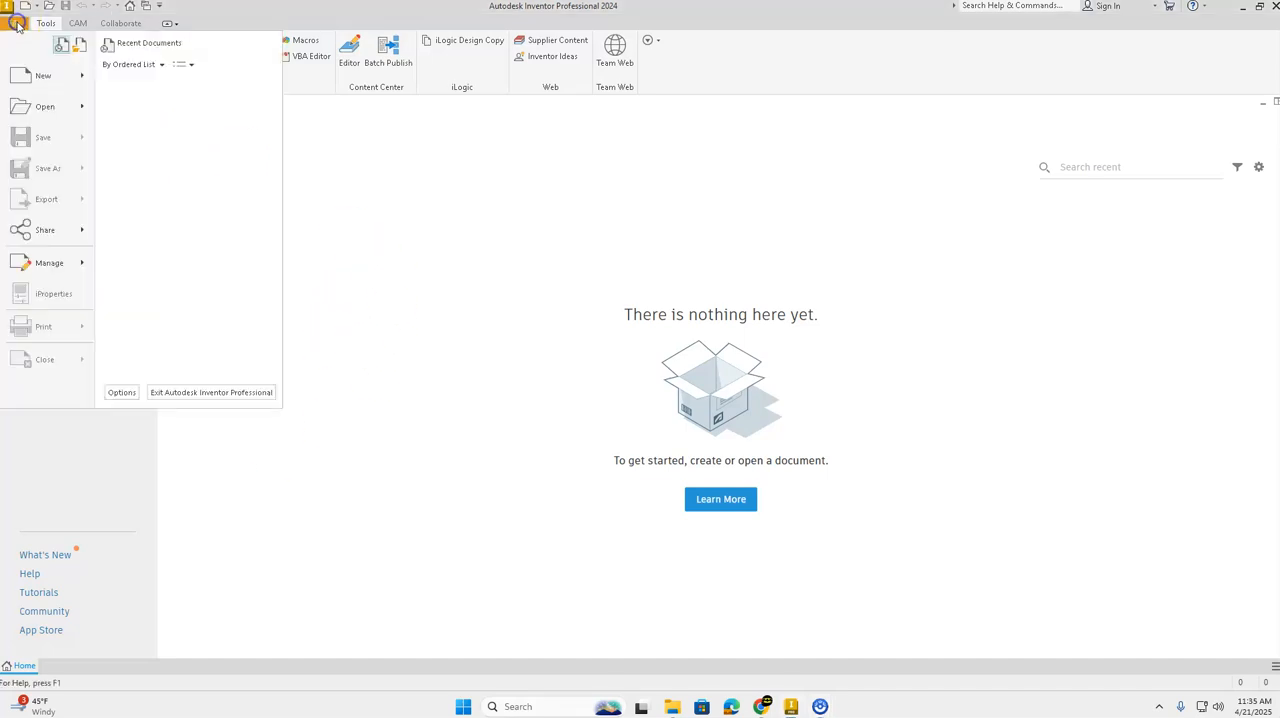
left_click(41, 82)
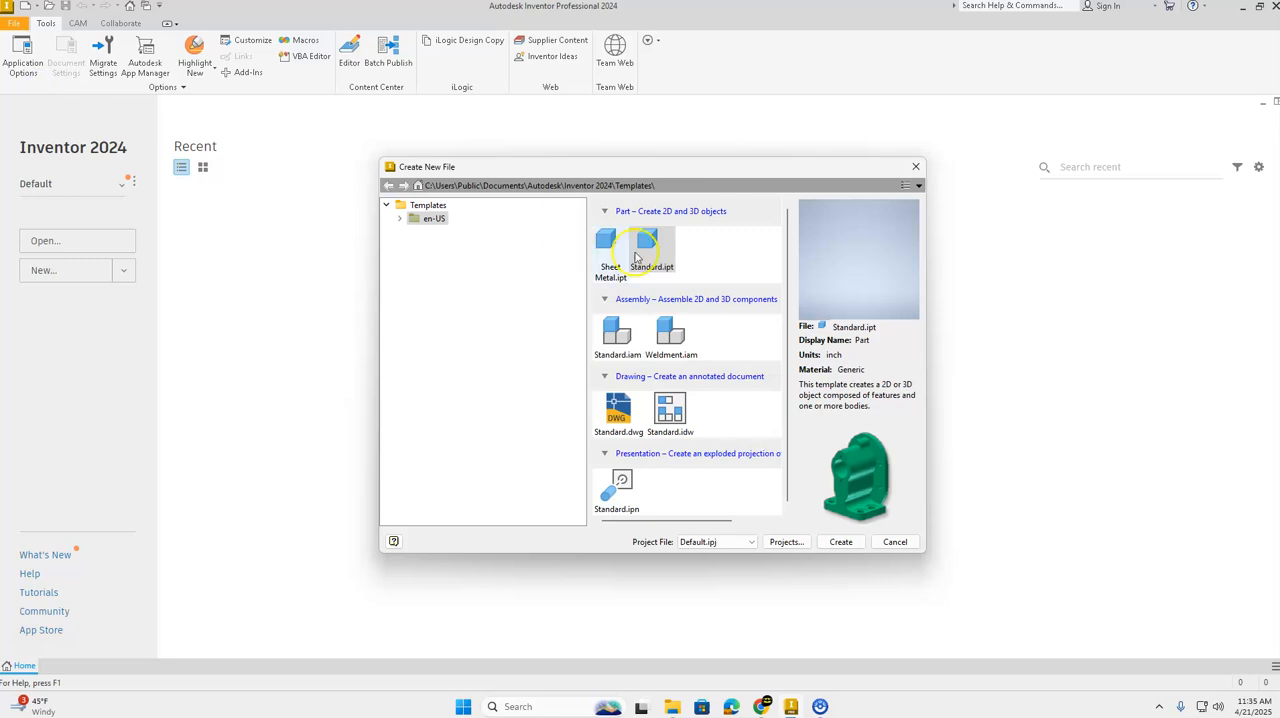
left_click(846, 542)
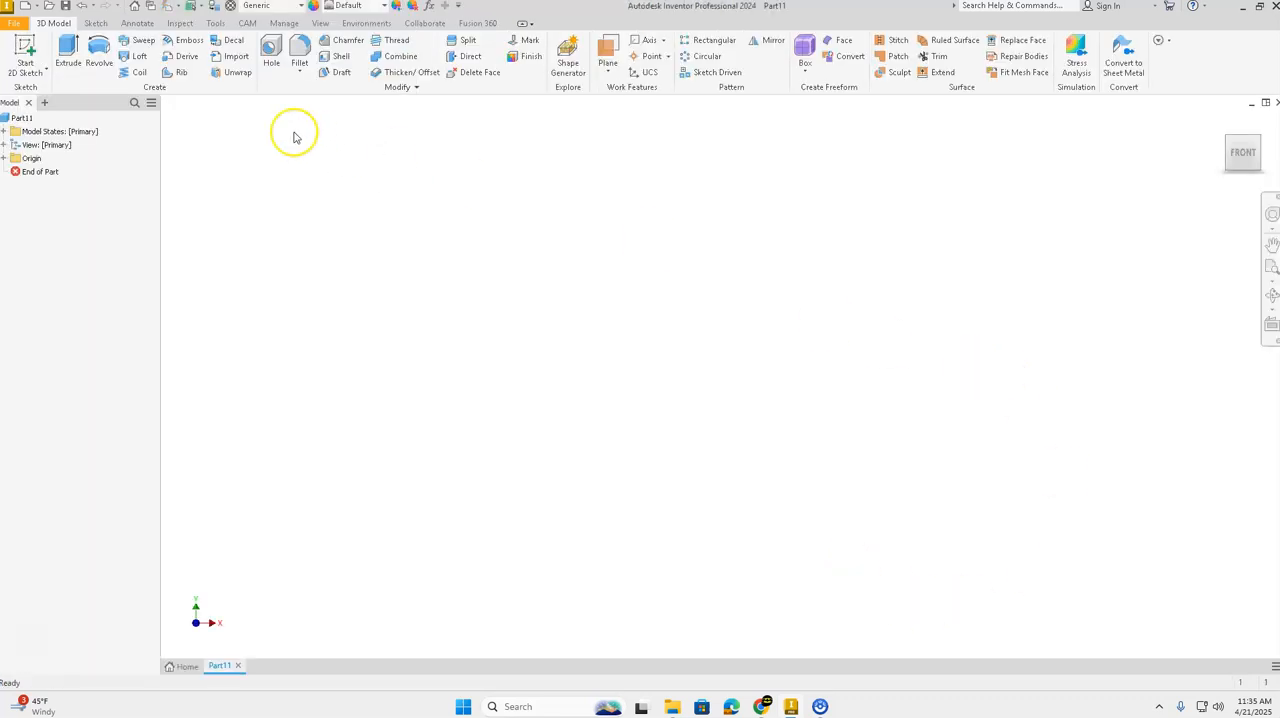
left_click(29, 49)
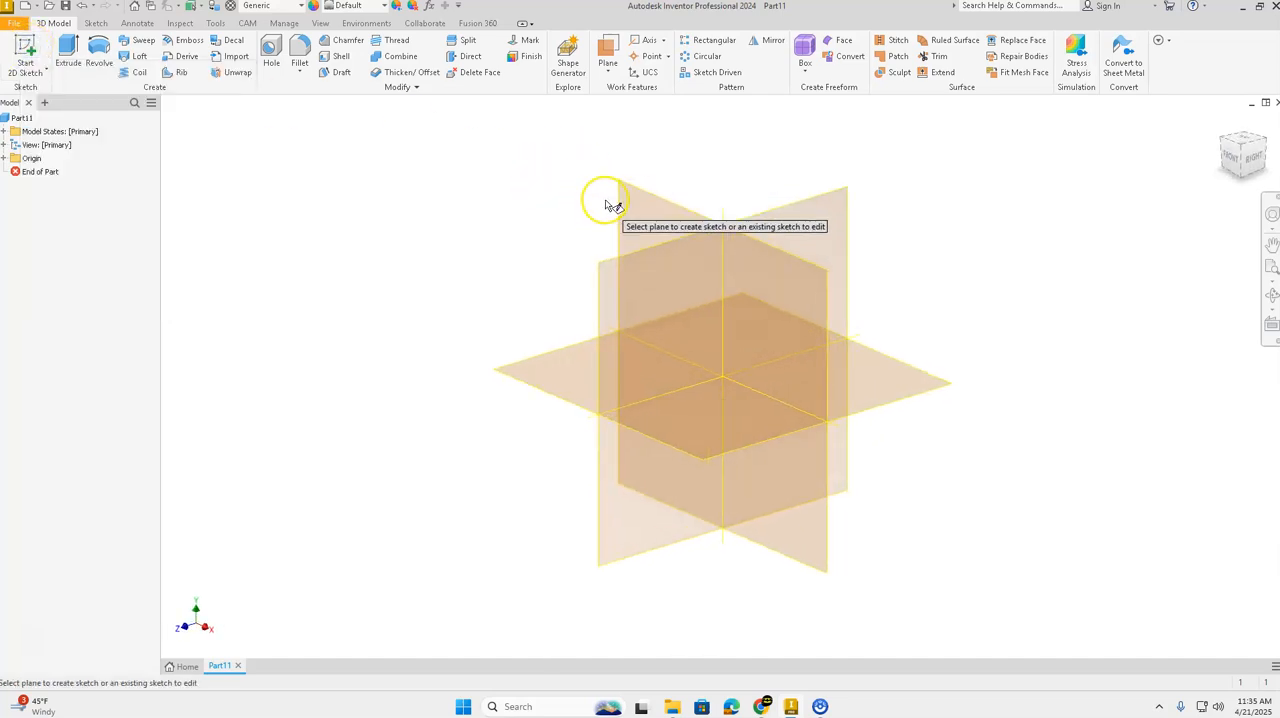
left_click(629, 206)
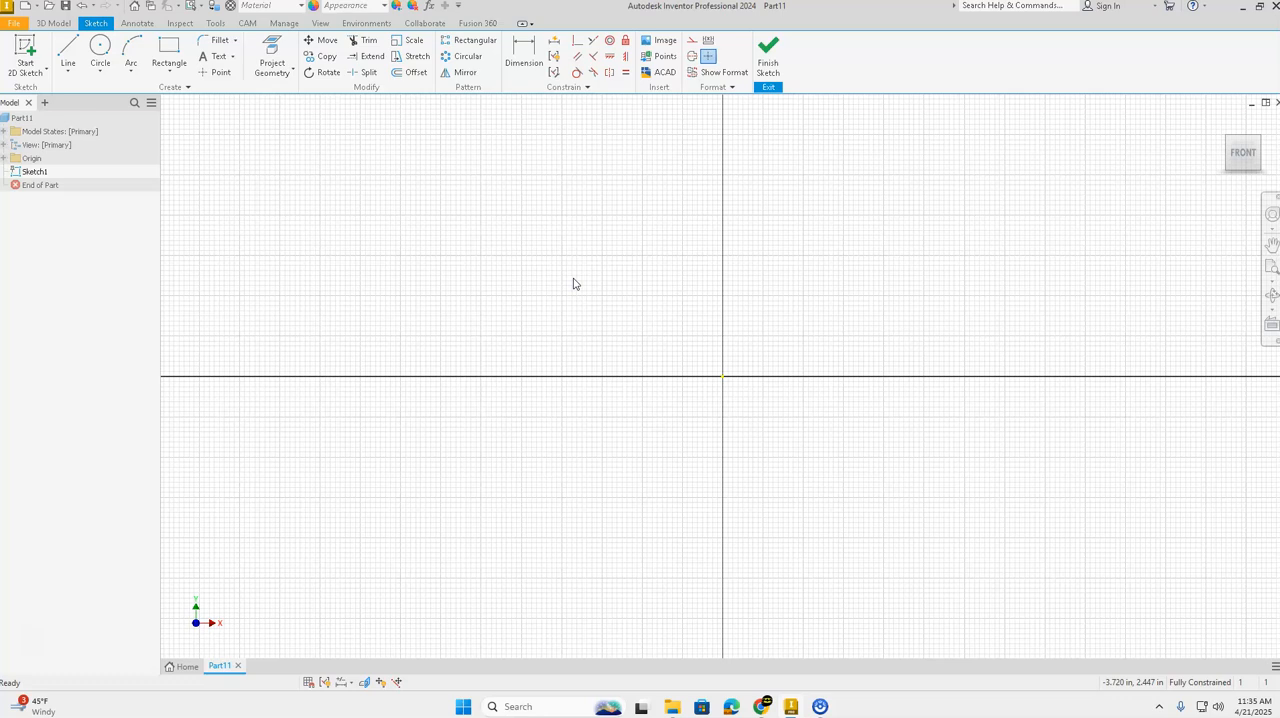
Step: Draw a 2 in by 2 in rectangle with its first corner at the sketch origin
left_click(169, 50)
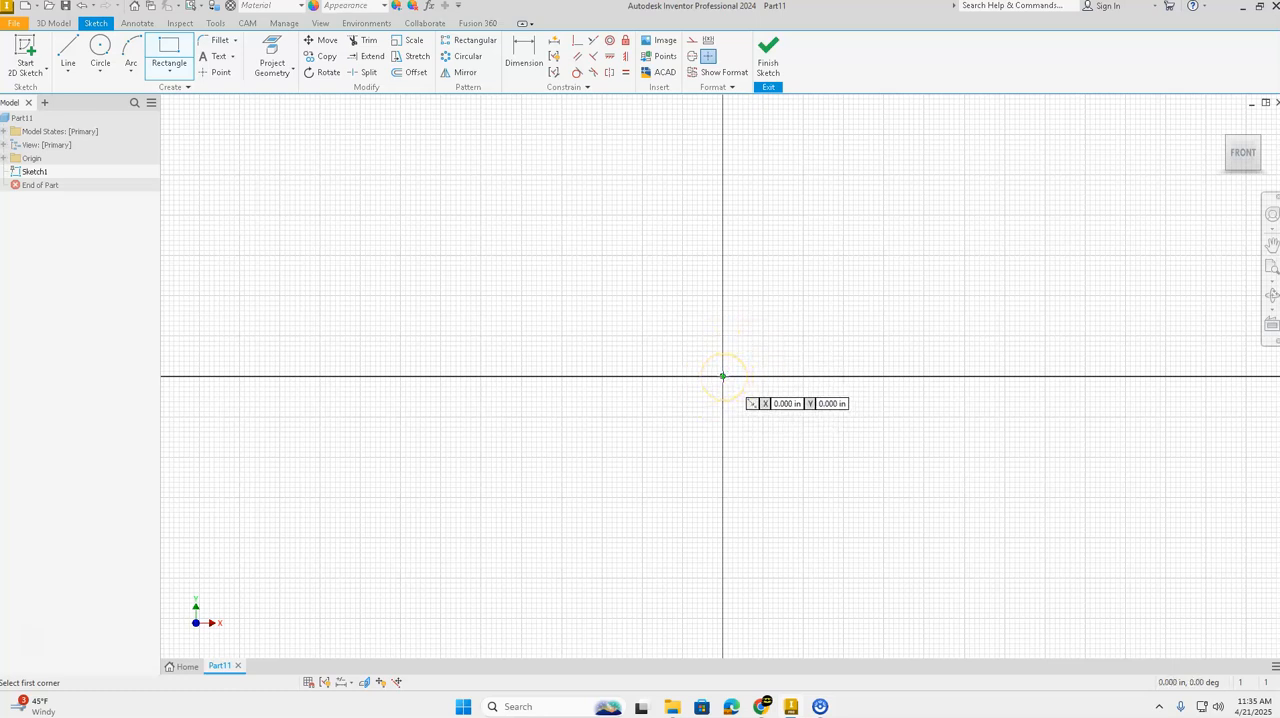
left_click_drag(723, 376, 913, 218)
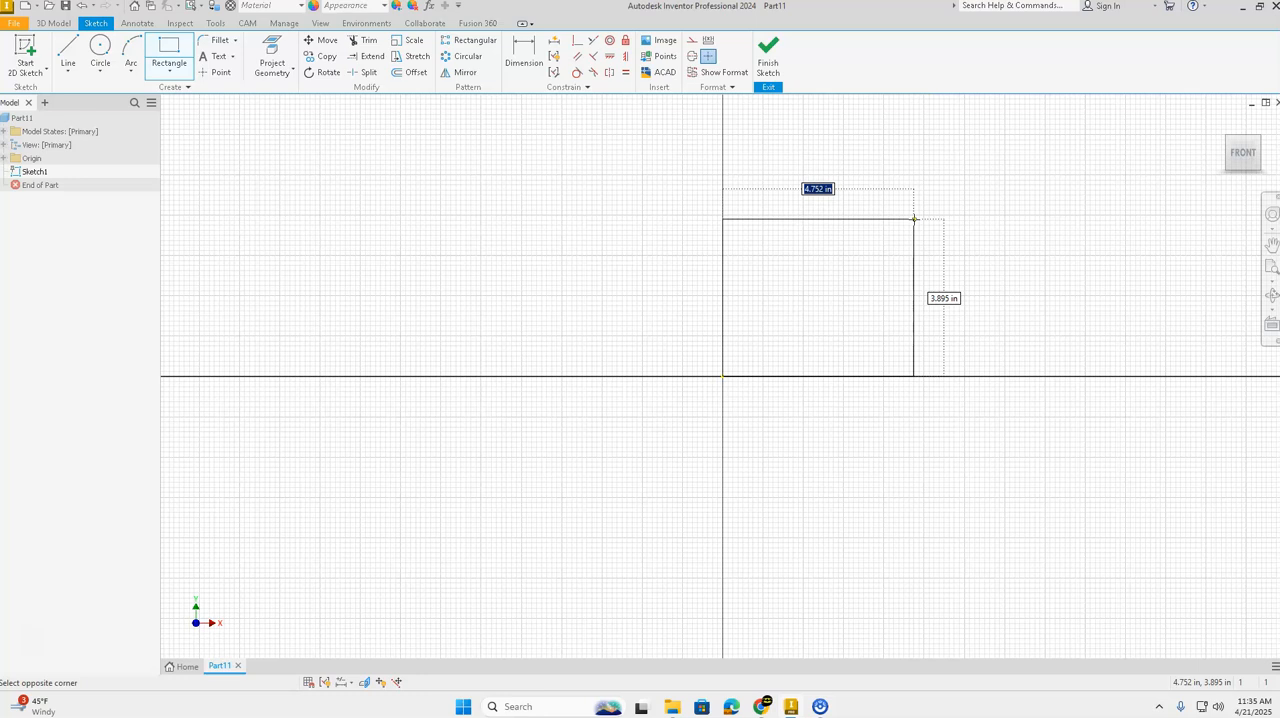
key("Tab")
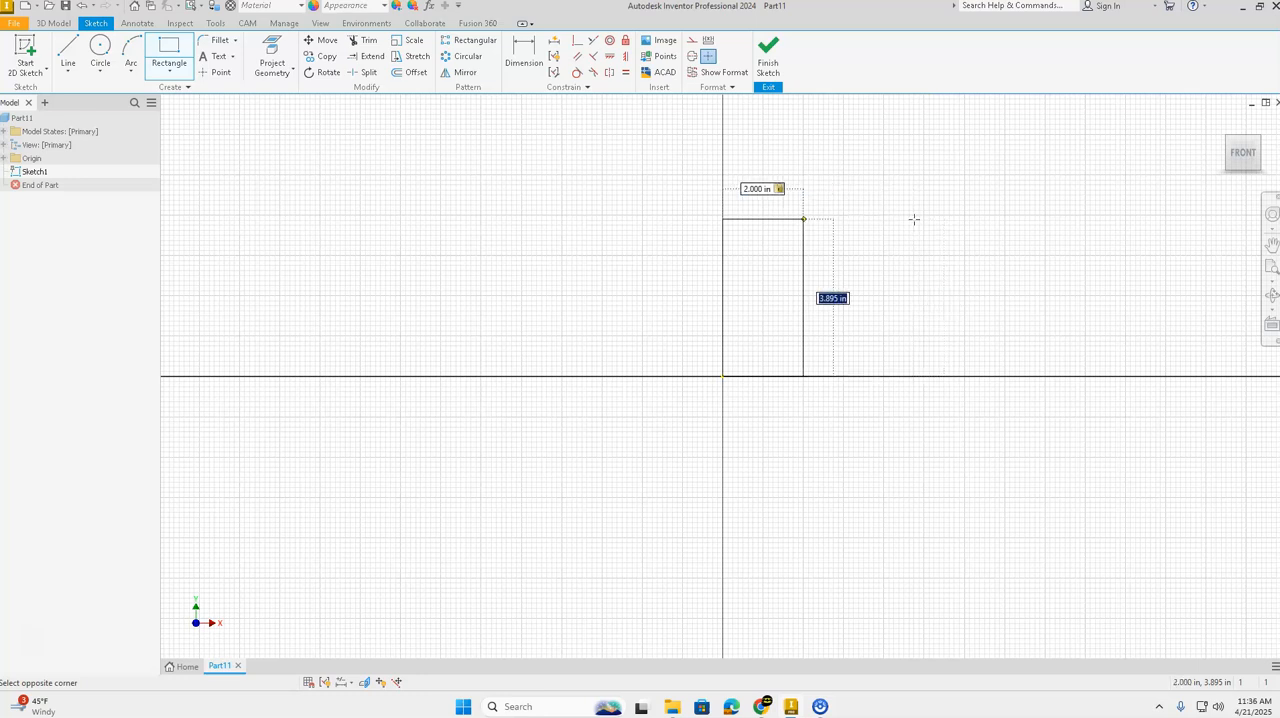
key("Return")
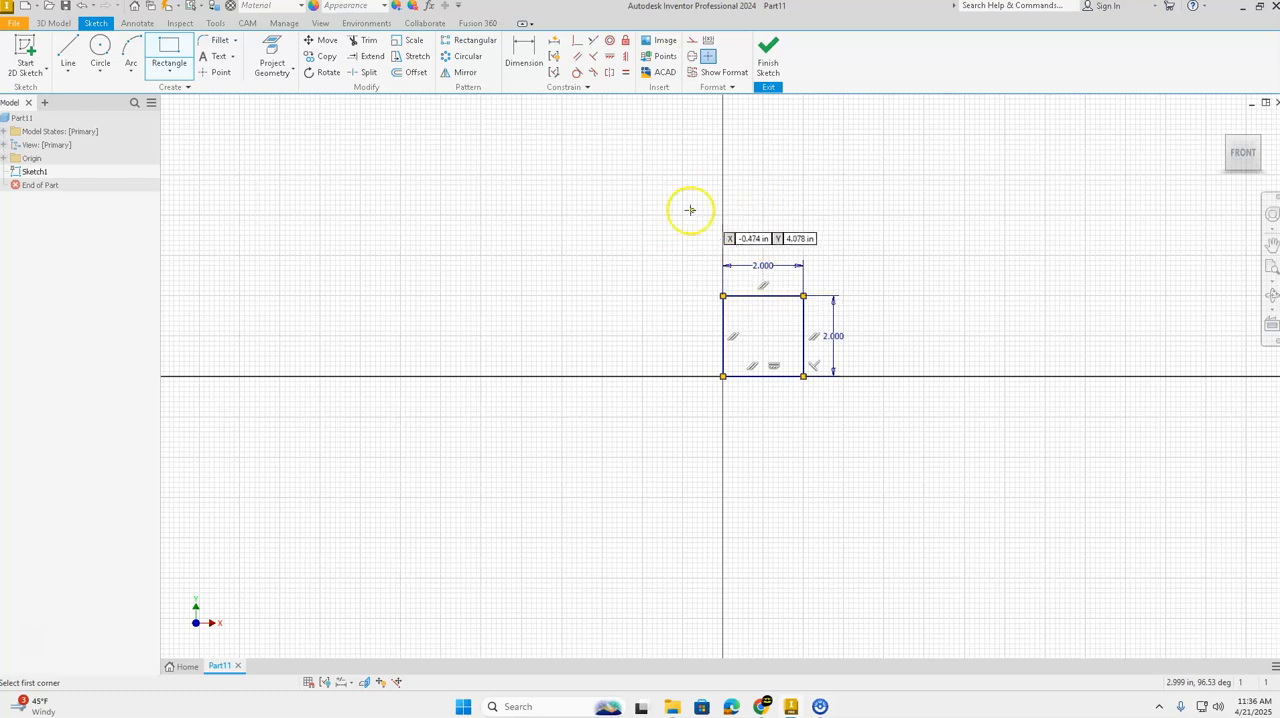
key("Escape")
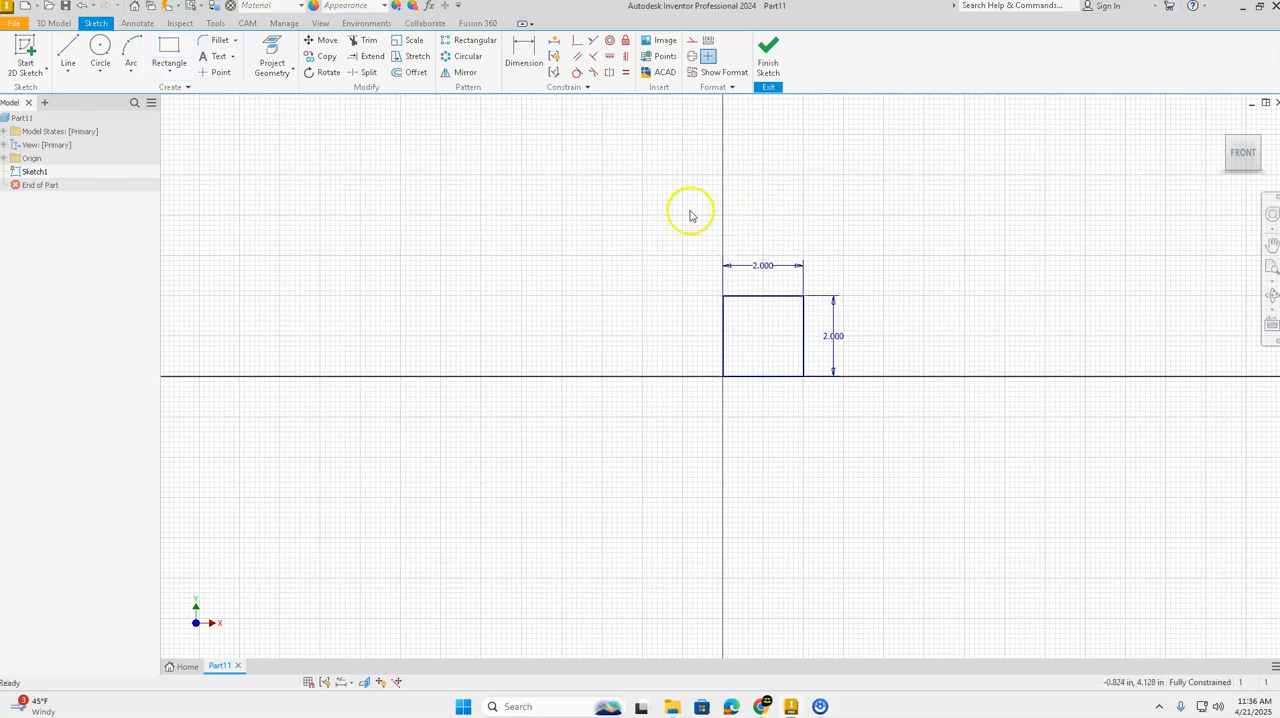
Step: Insert the image Wisconsin Logo 3D-Printer.jpg into the sketch, placing its corner near the square's upper-left corner
left_click(1245, 155)
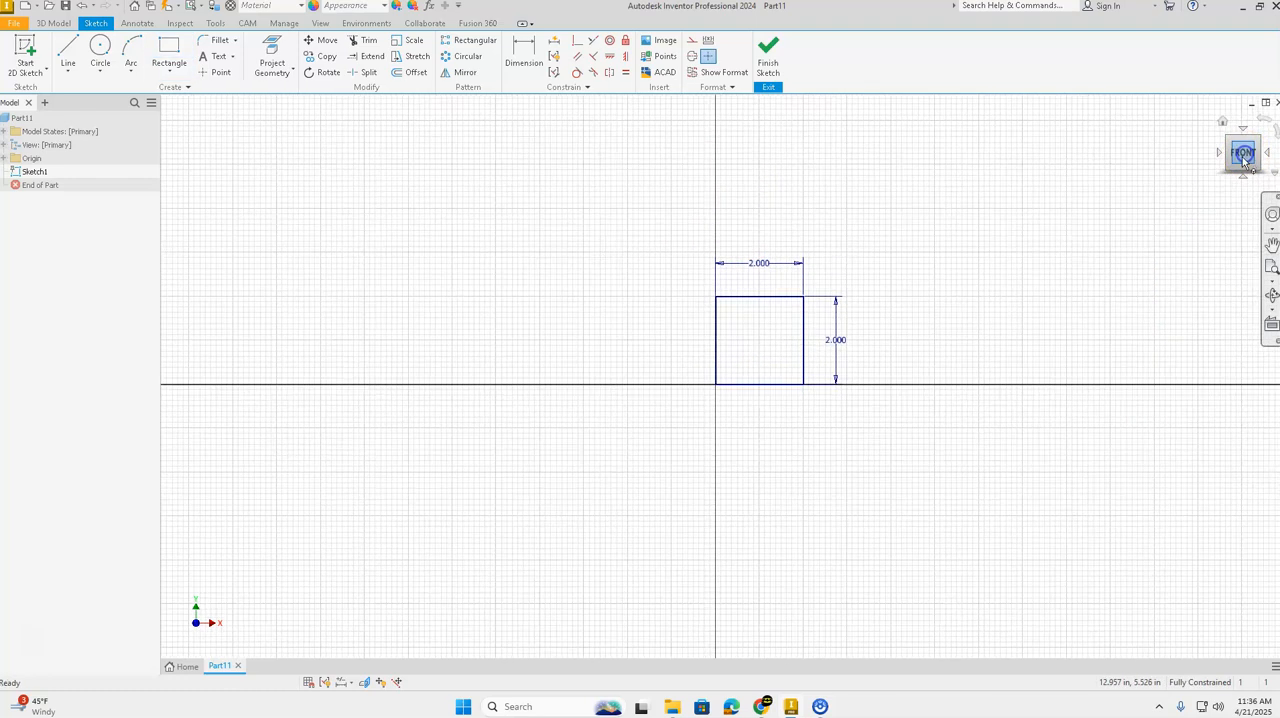
scroll(707, 581, "up", 3)
scroll(707, 581, "down", 2)
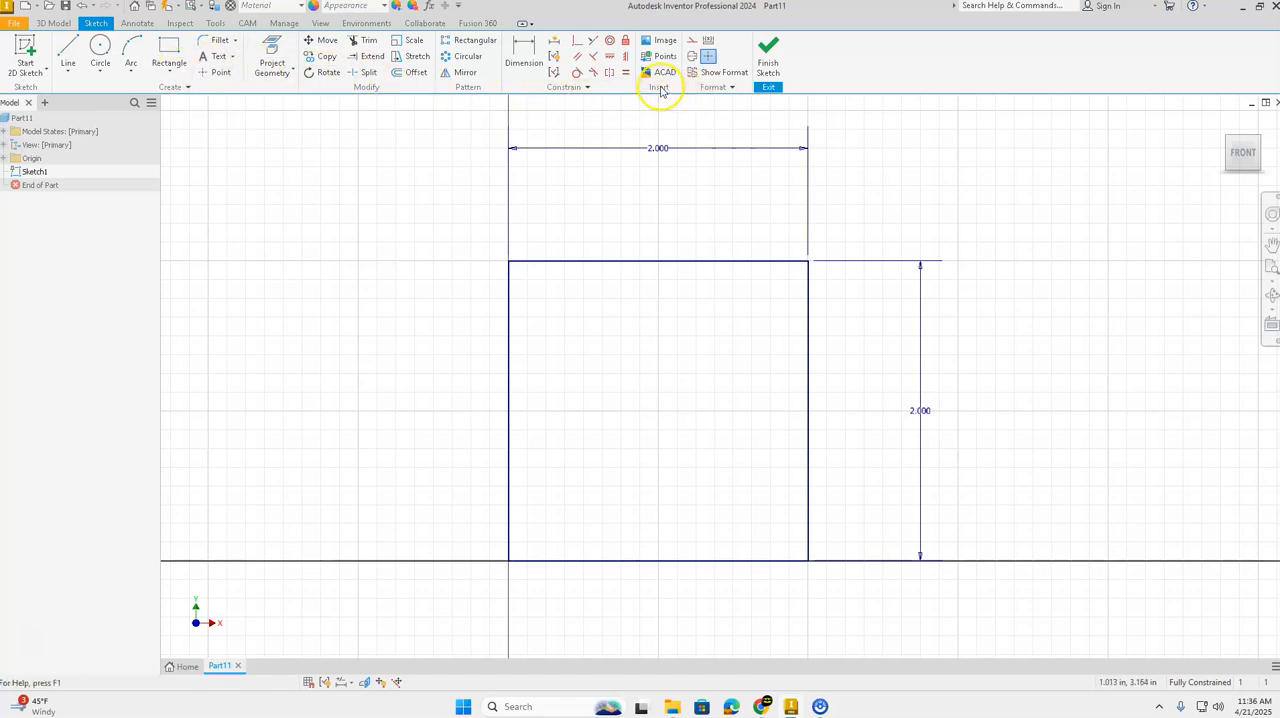
left_click(658, 44)
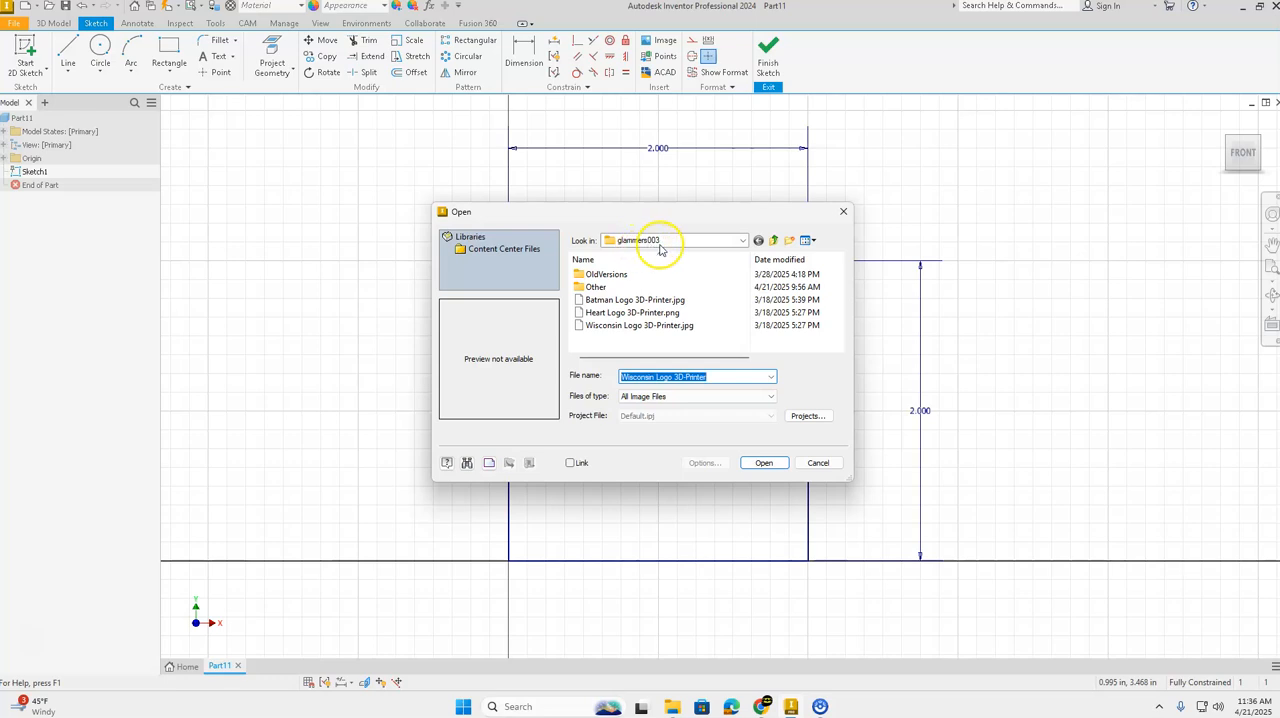
left_click(741, 241)
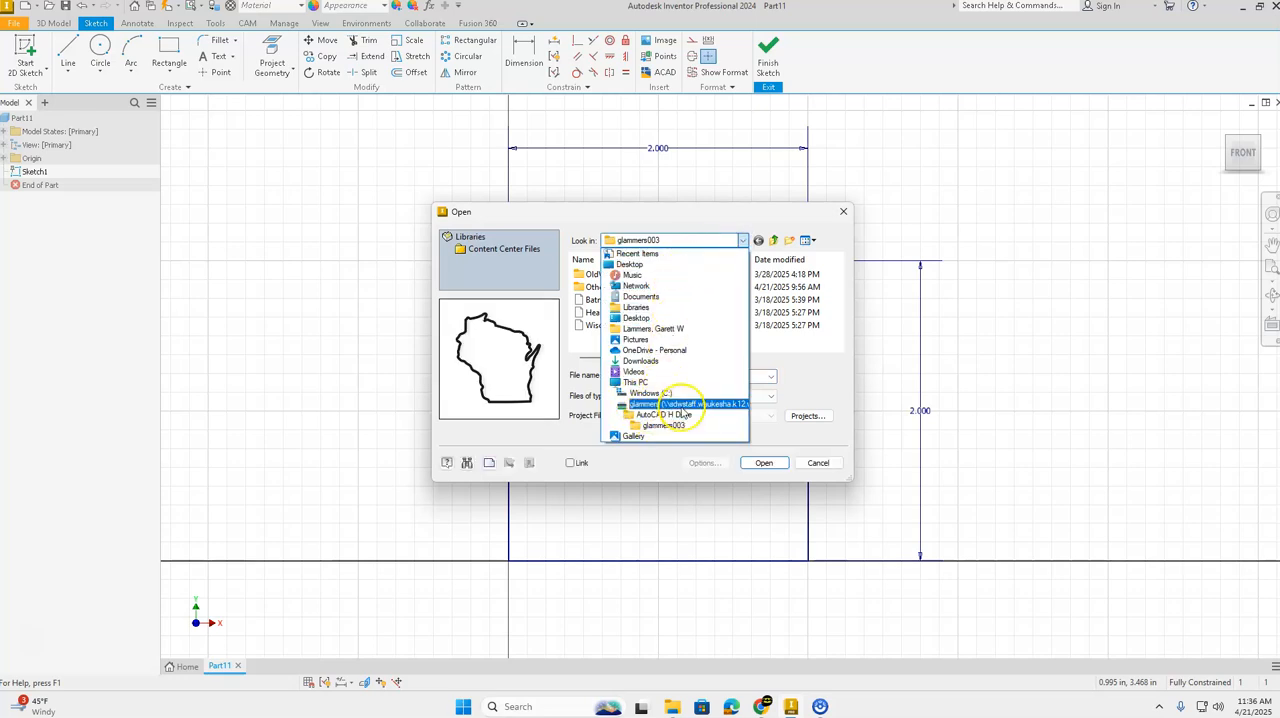
left_click(822, 400)
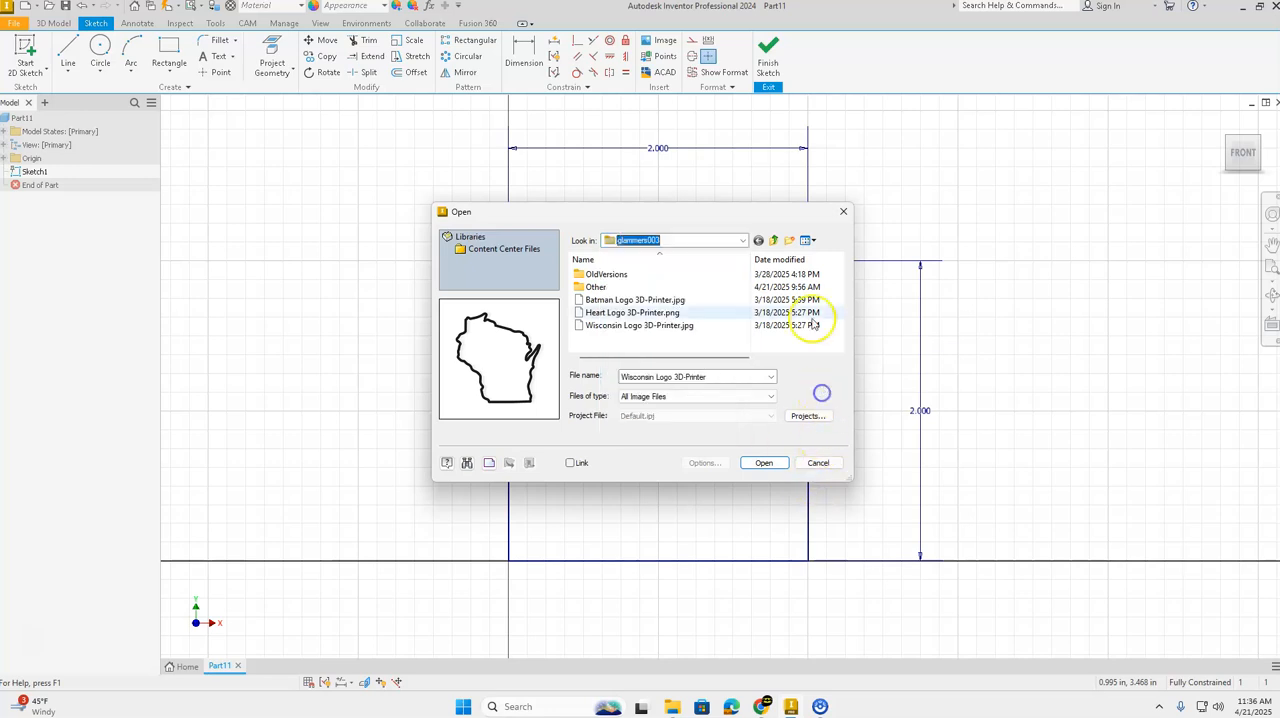
left_click(597, 327)
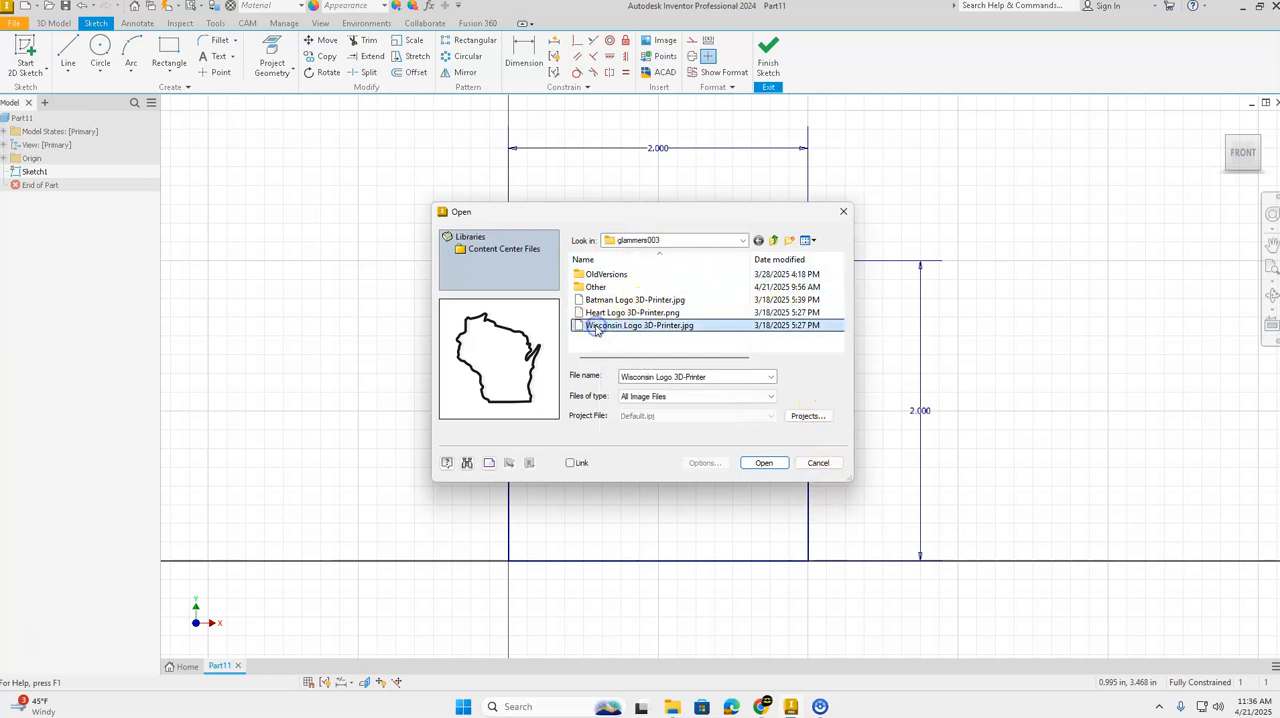
left_click(763, 463)
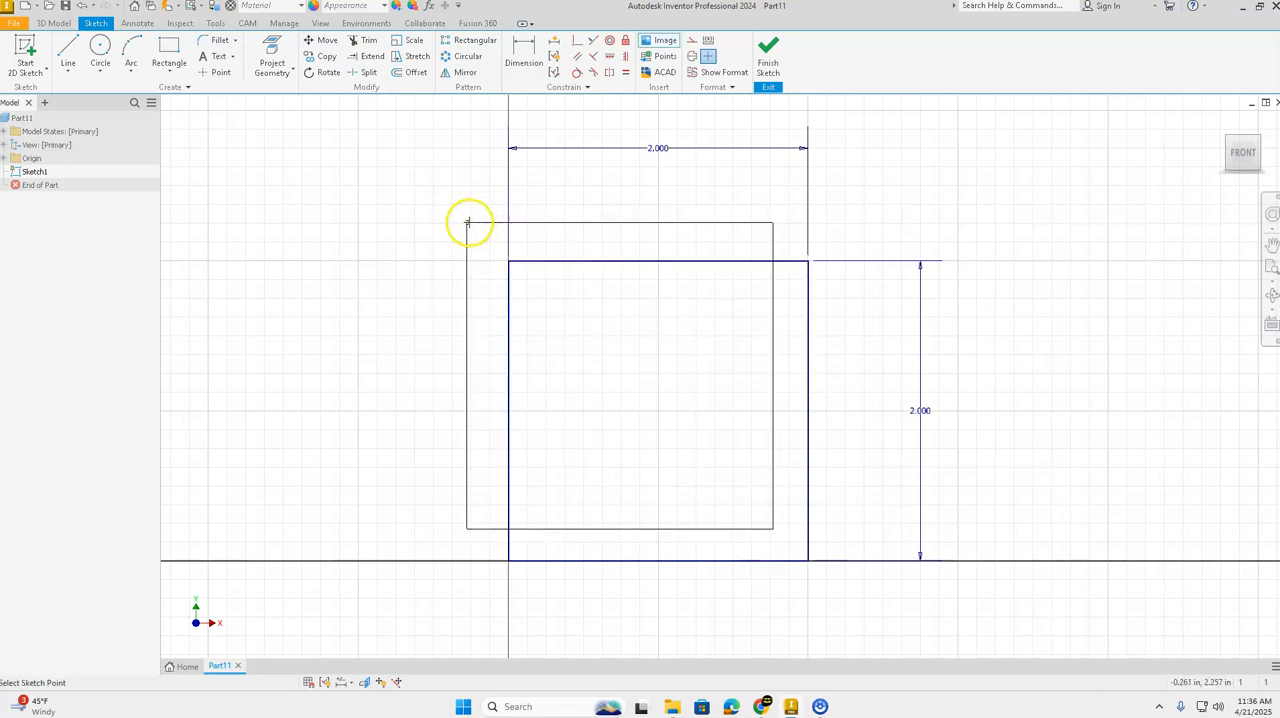
left_click(522, 271)
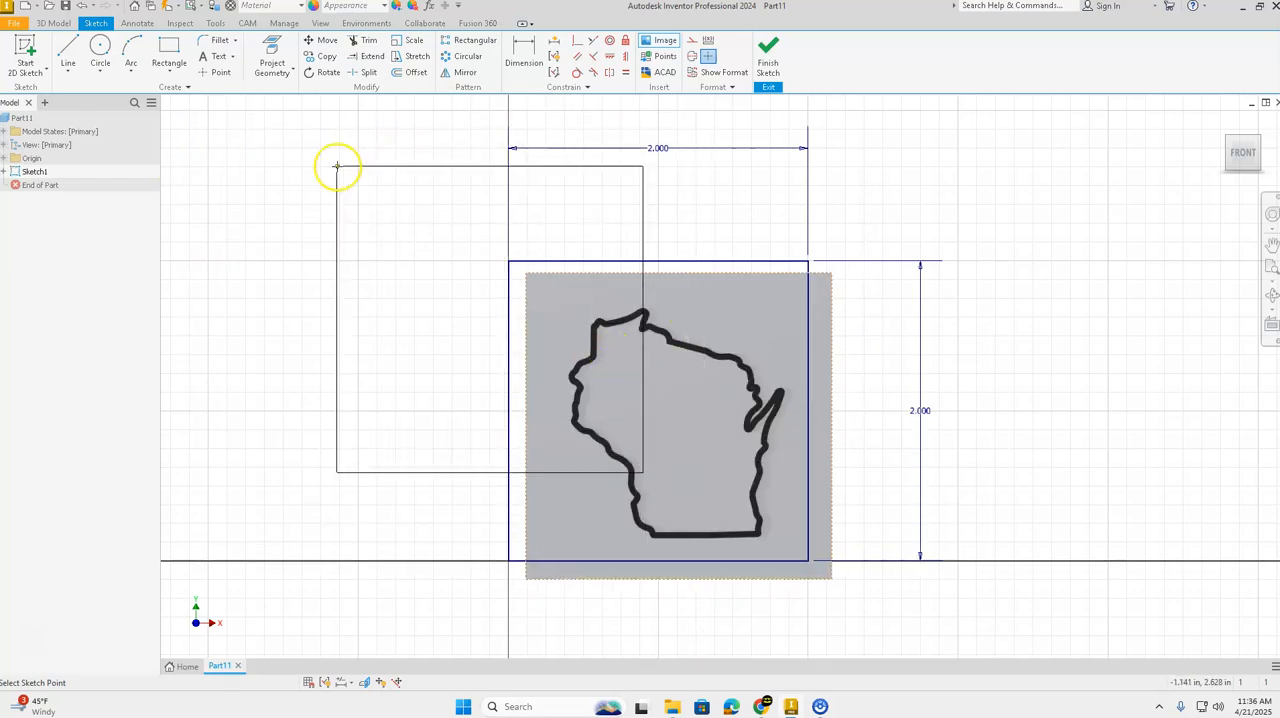
key("Escape")
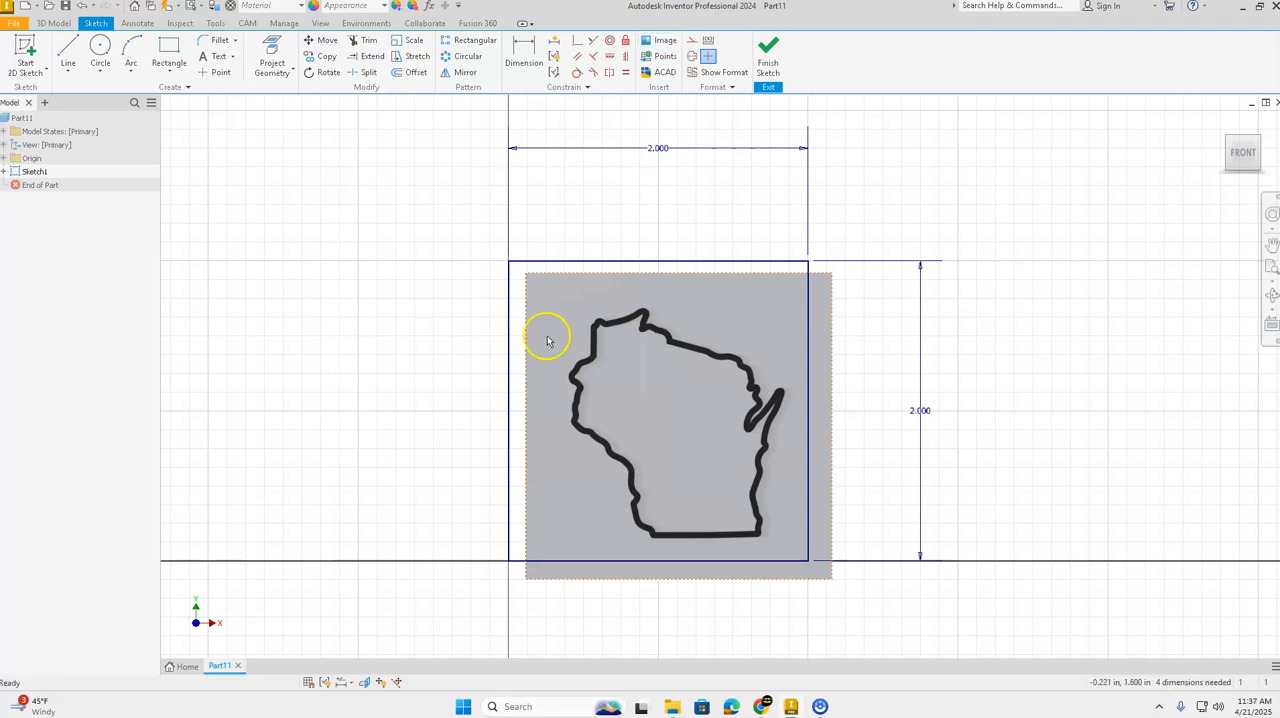
Step: Move and enlarge the inserted image until the Wisconsin outline fills the 2 in square while staying inside its edges
left_click_drag(631, 503, 605, 518)
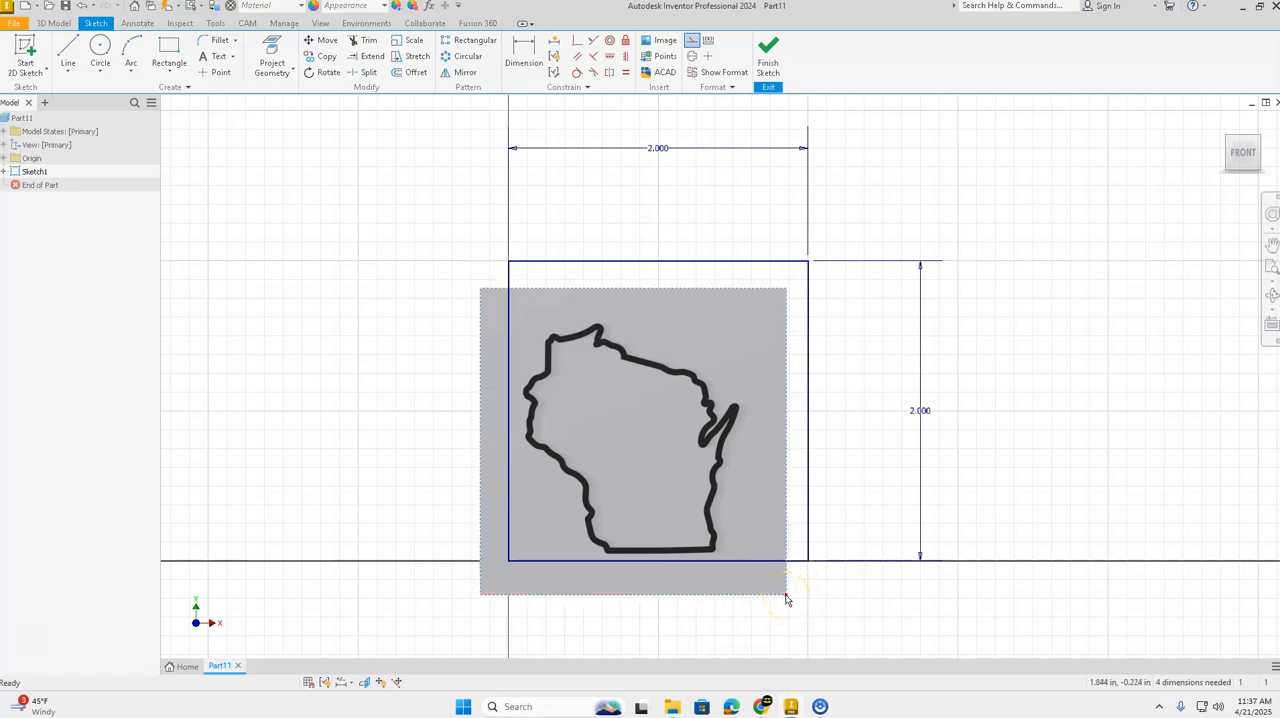
left_click_drag(786, 596, 861, 592)
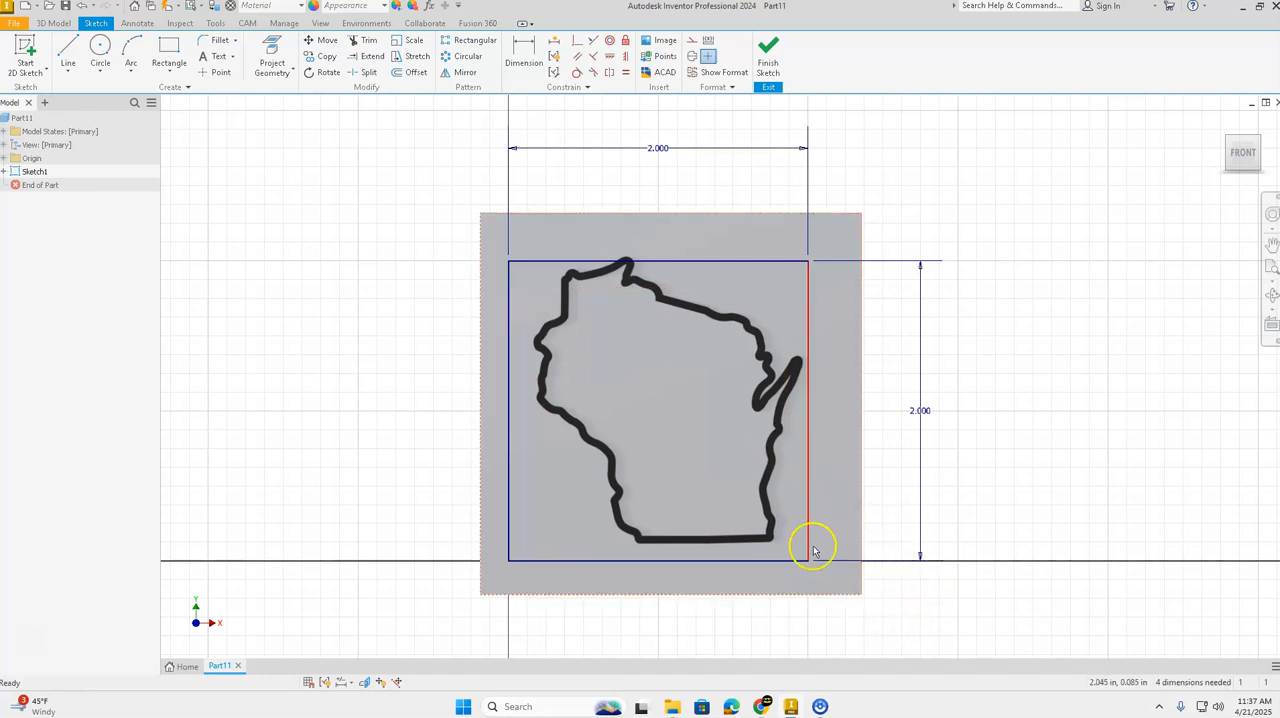
left_click_drag(765, 505, 750, 520)
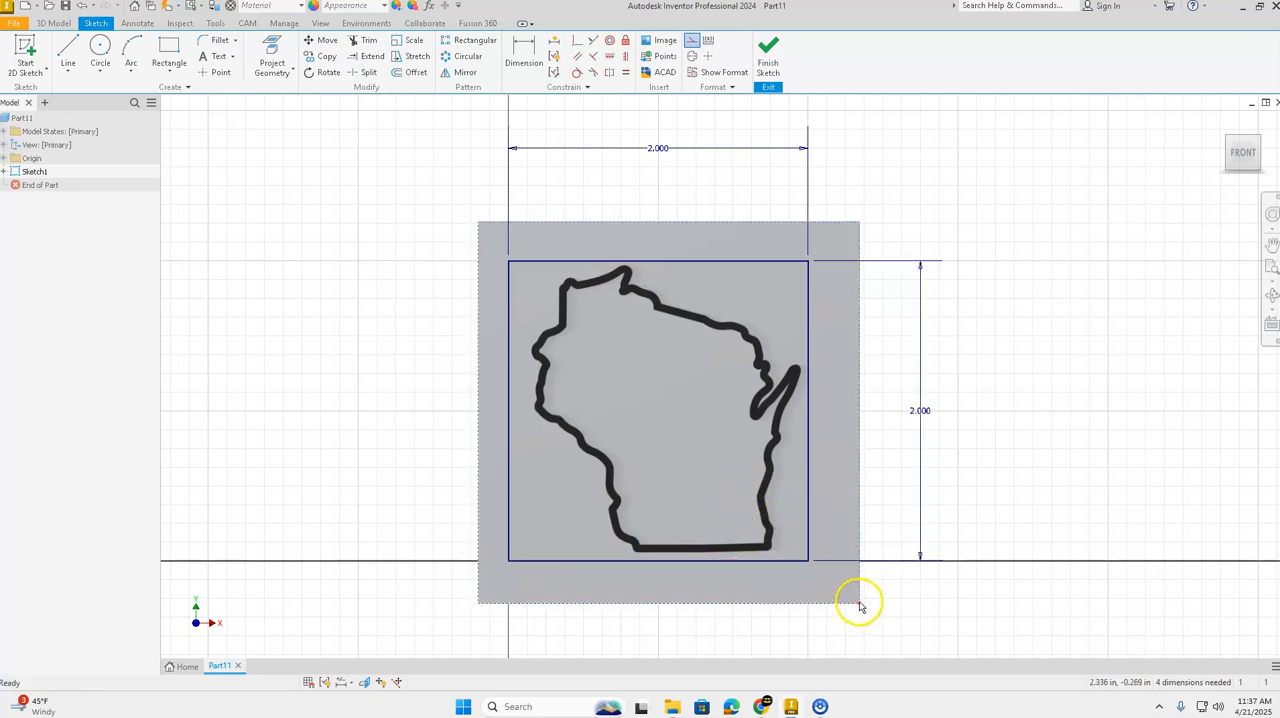
mouse_move(857, 603)
left_mouse_down()
mouse_move(671, 600)
mouse_move(877, 603)
mouse_move(797, 334)
mouse_move(886, 260)
mouse_move(813, 346)
mouse_move(829, 609)
mouse_move(861, 605)
left_mouse_up()
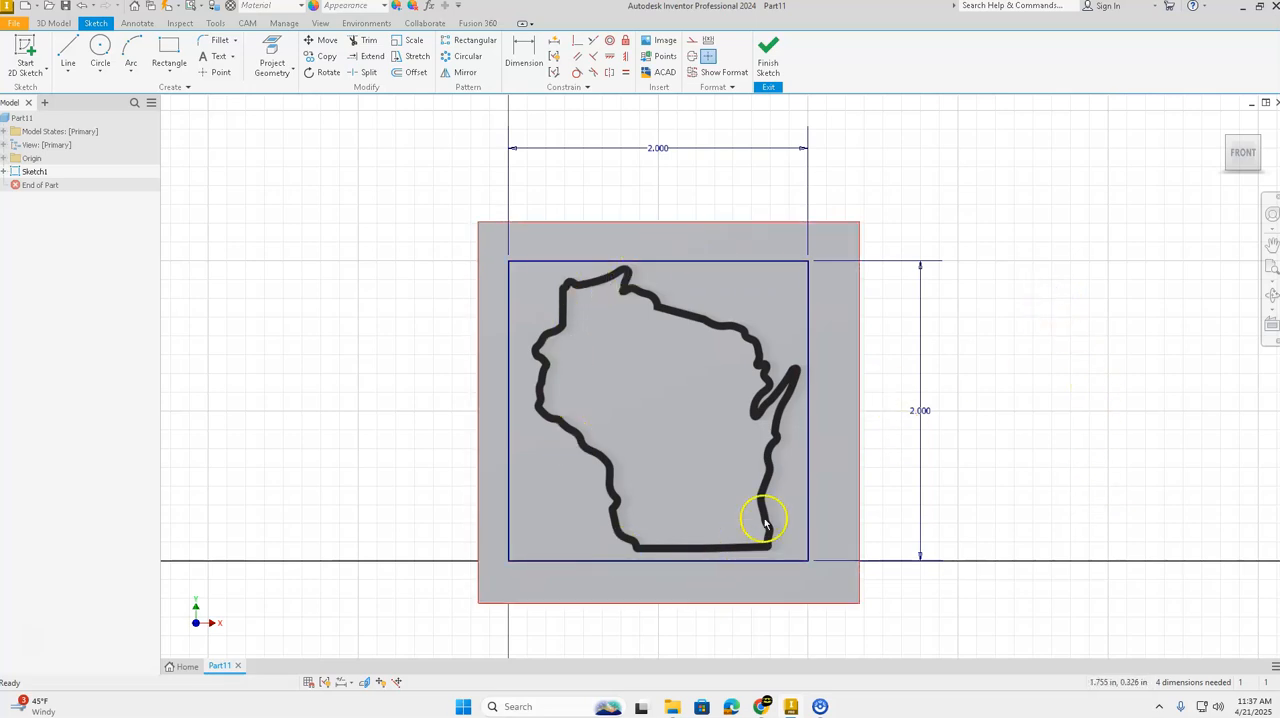
Step: Delete all four sides of the reference square, leaving only the image in the sketch
right_click(755, 264)
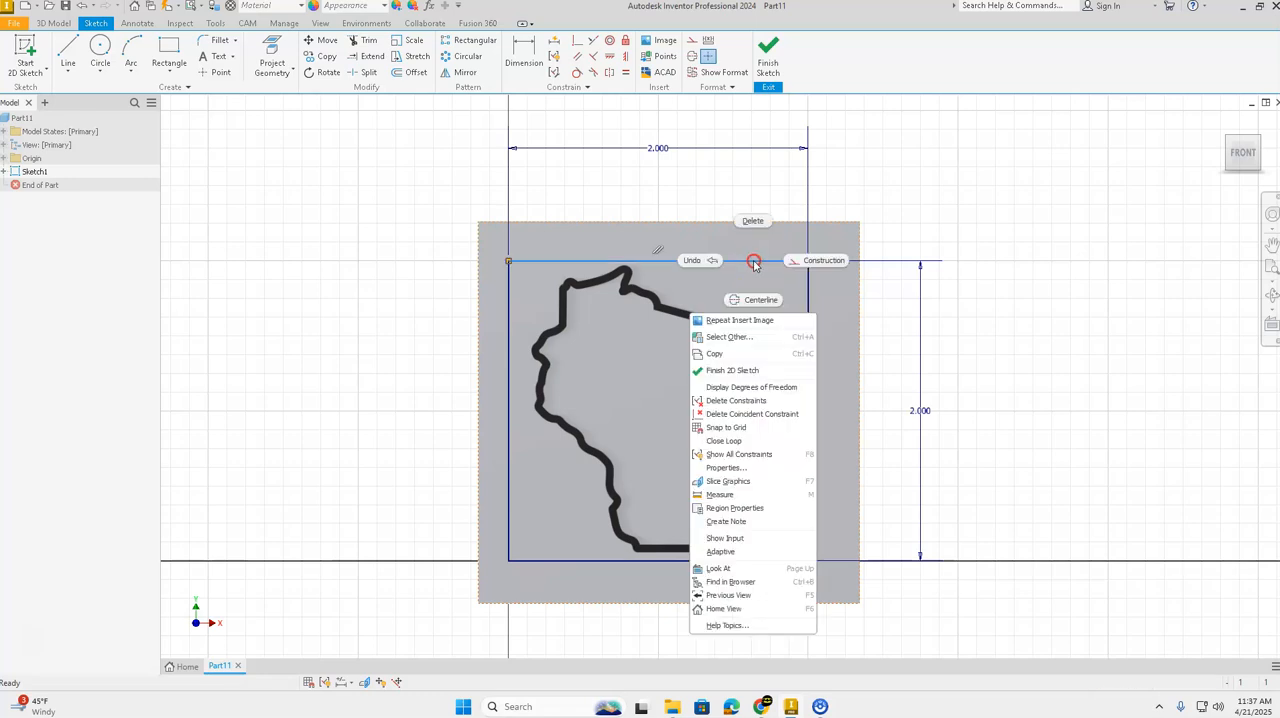
left_click(755, 222)
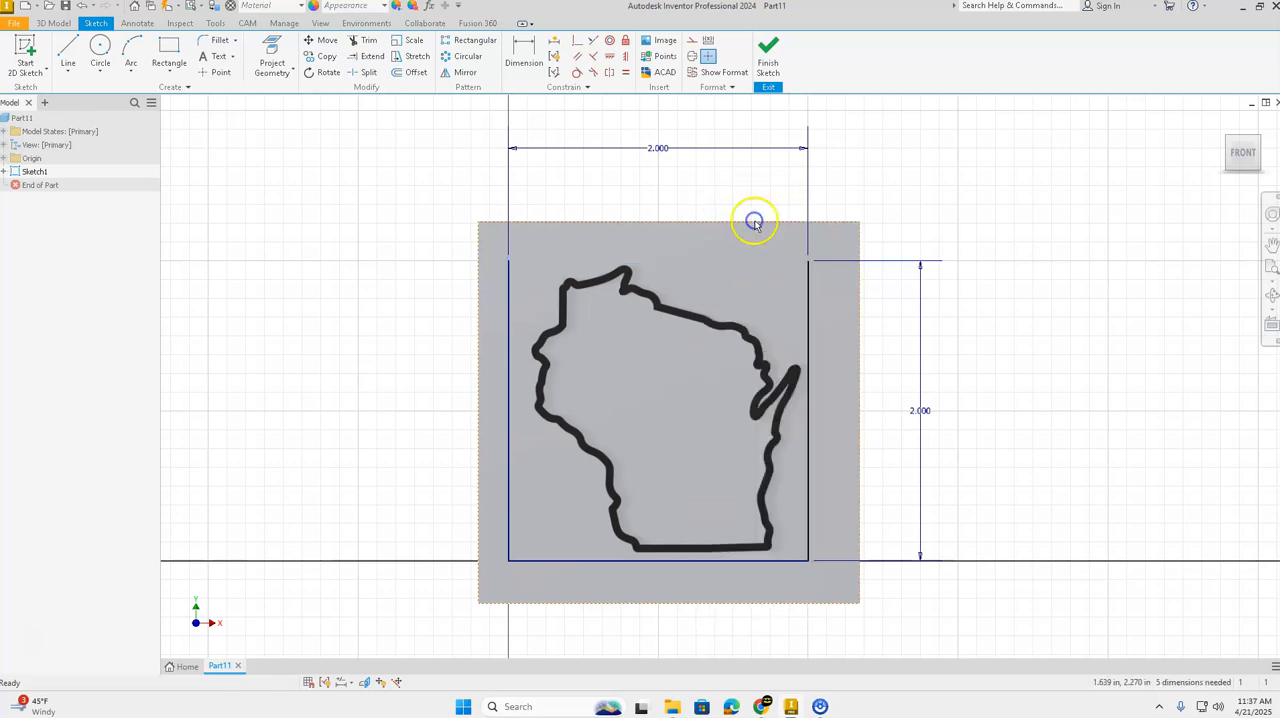
left_click(807, 292)
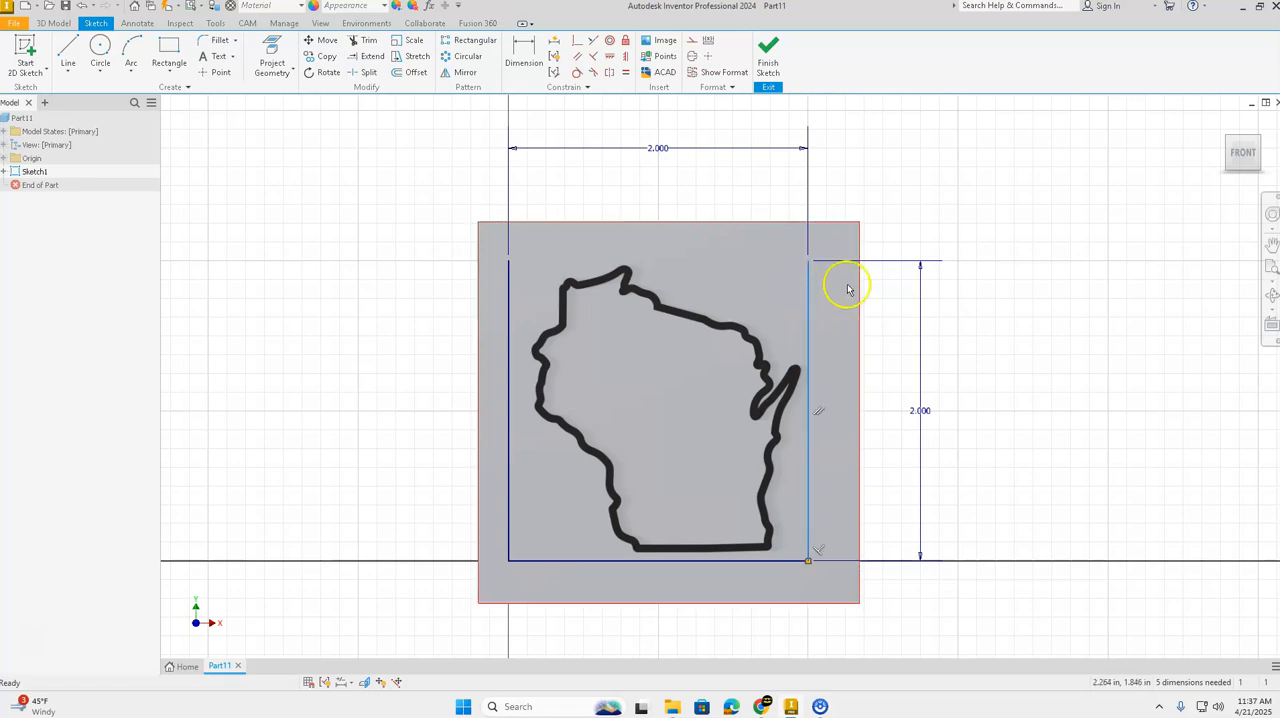
key("Delete")
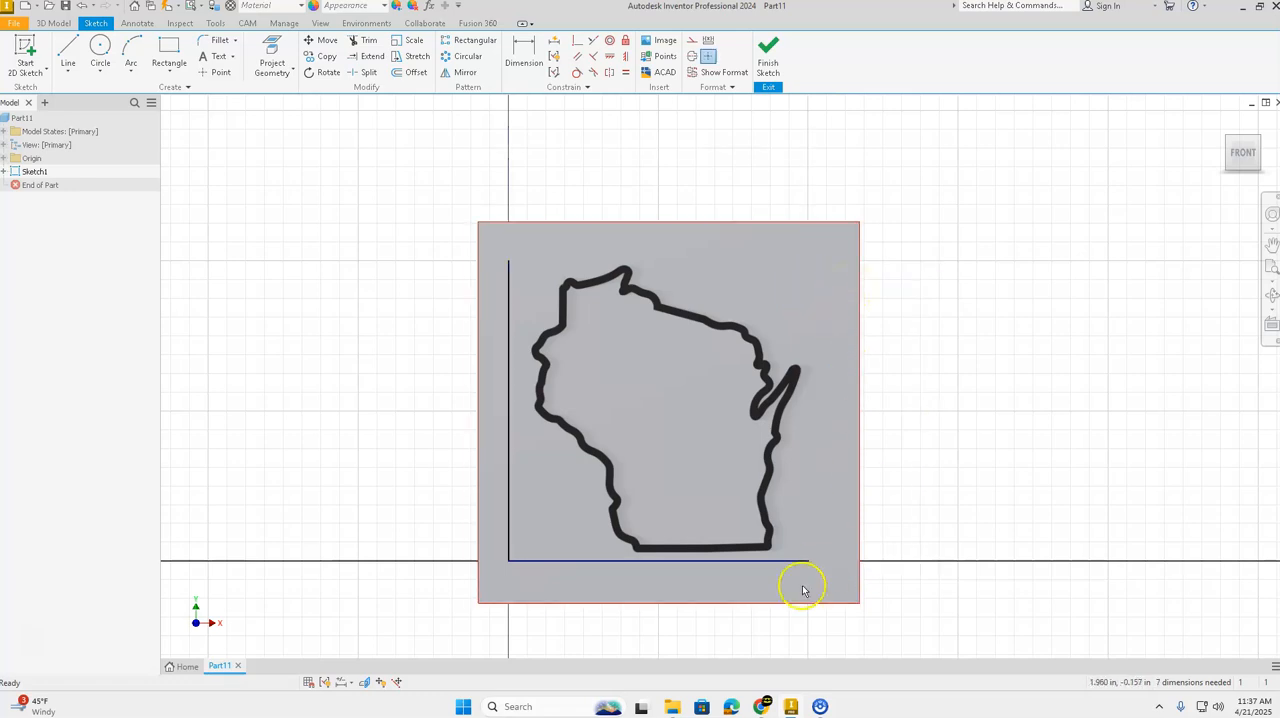
right_click(797, 565)
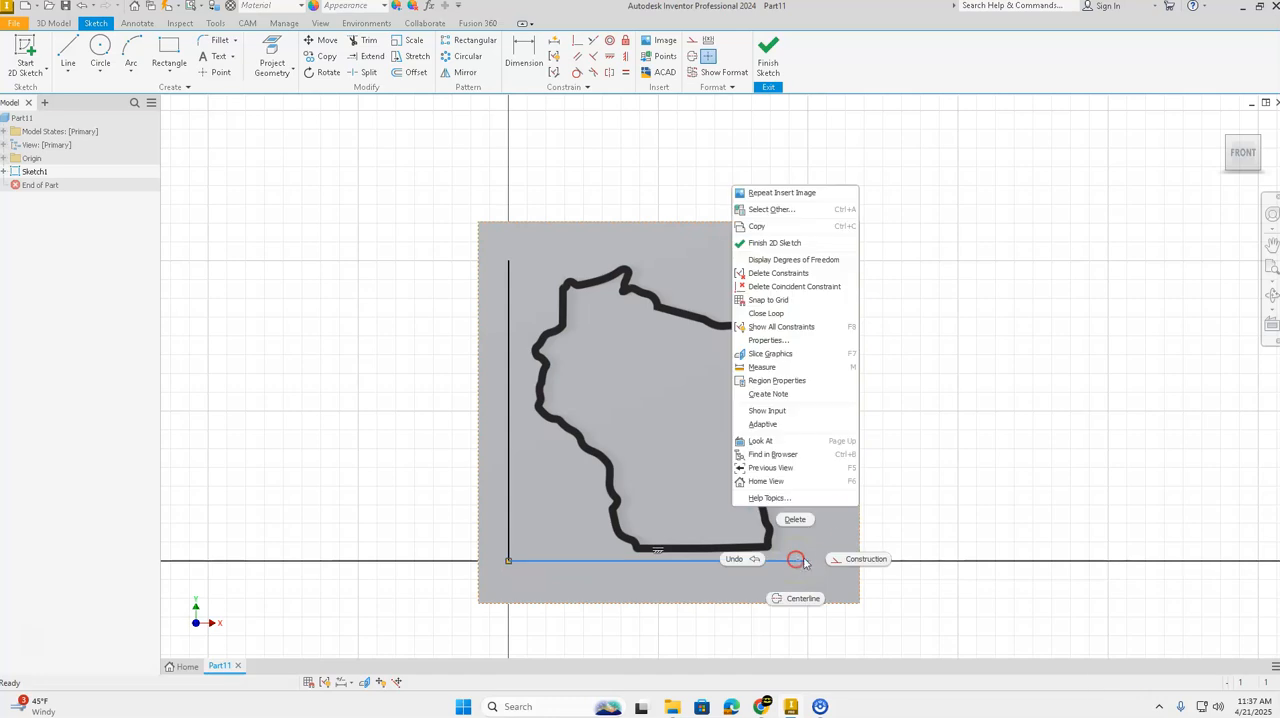
left_click(800, 518)
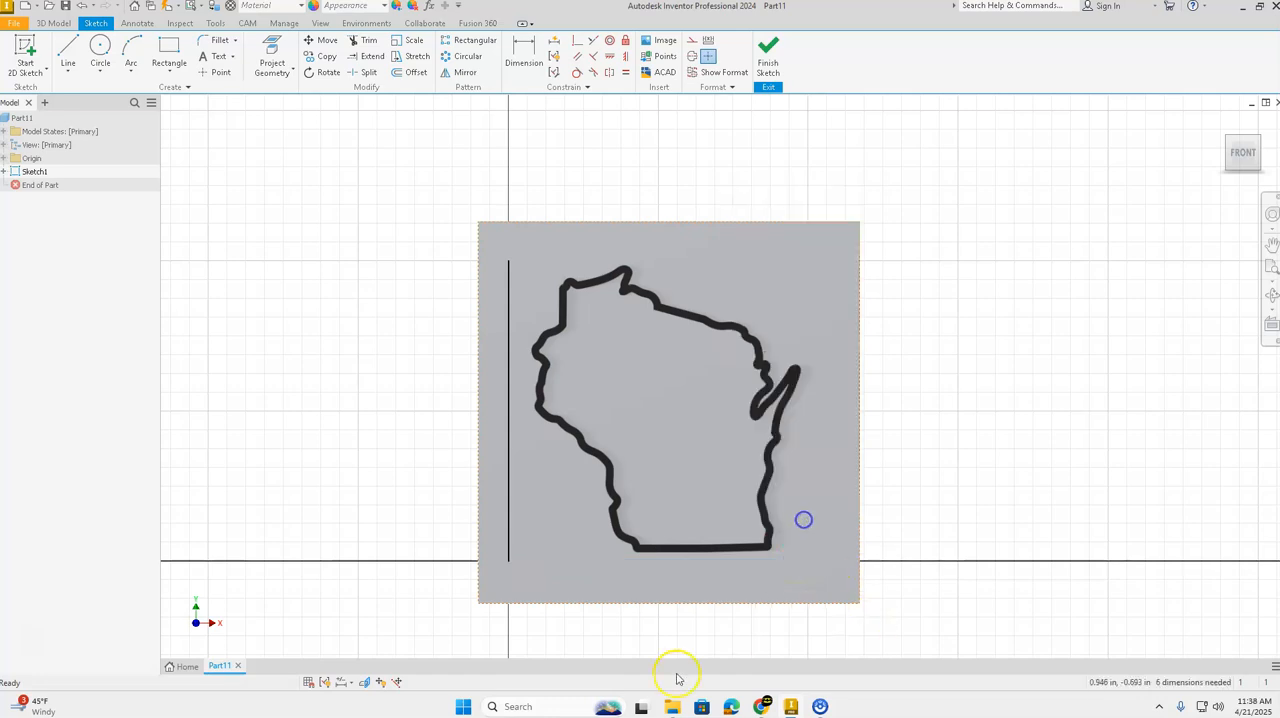
right_click(508, 508)
left_click(507, 466)
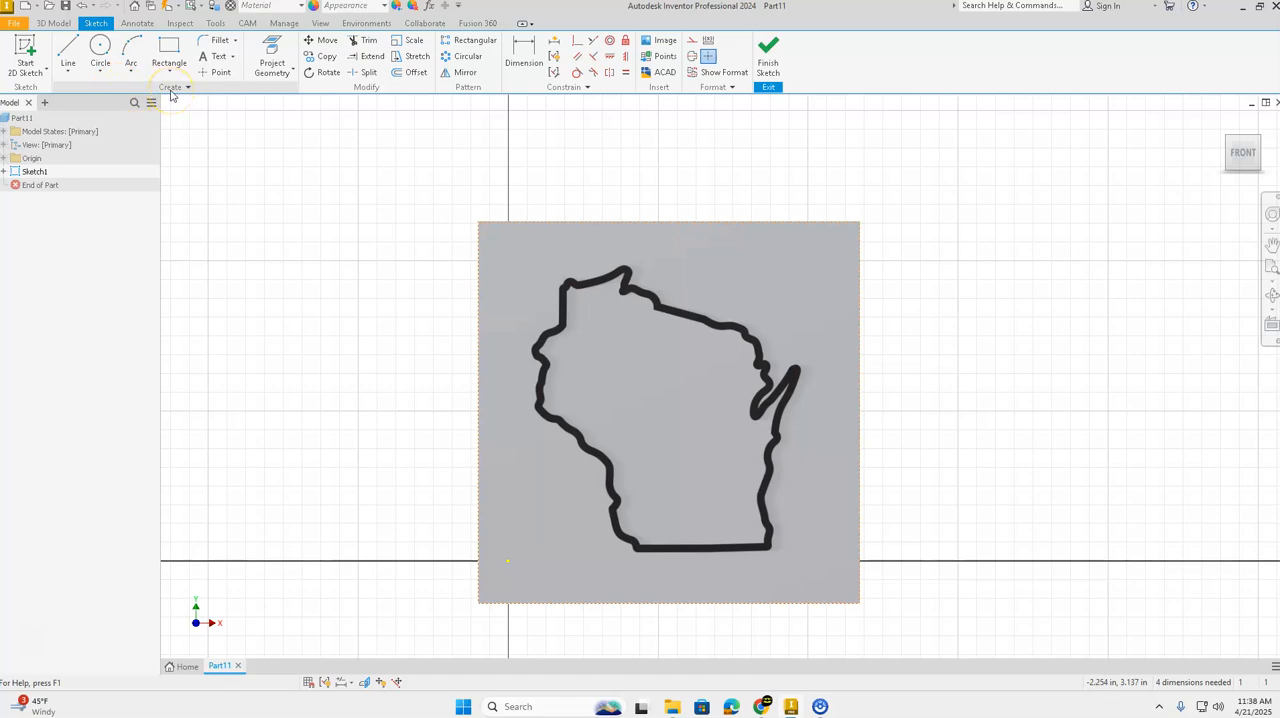
Step: Start a Control Vertex spline at the lower-right corner of the Wisconsin outline
left_click(68, 72)
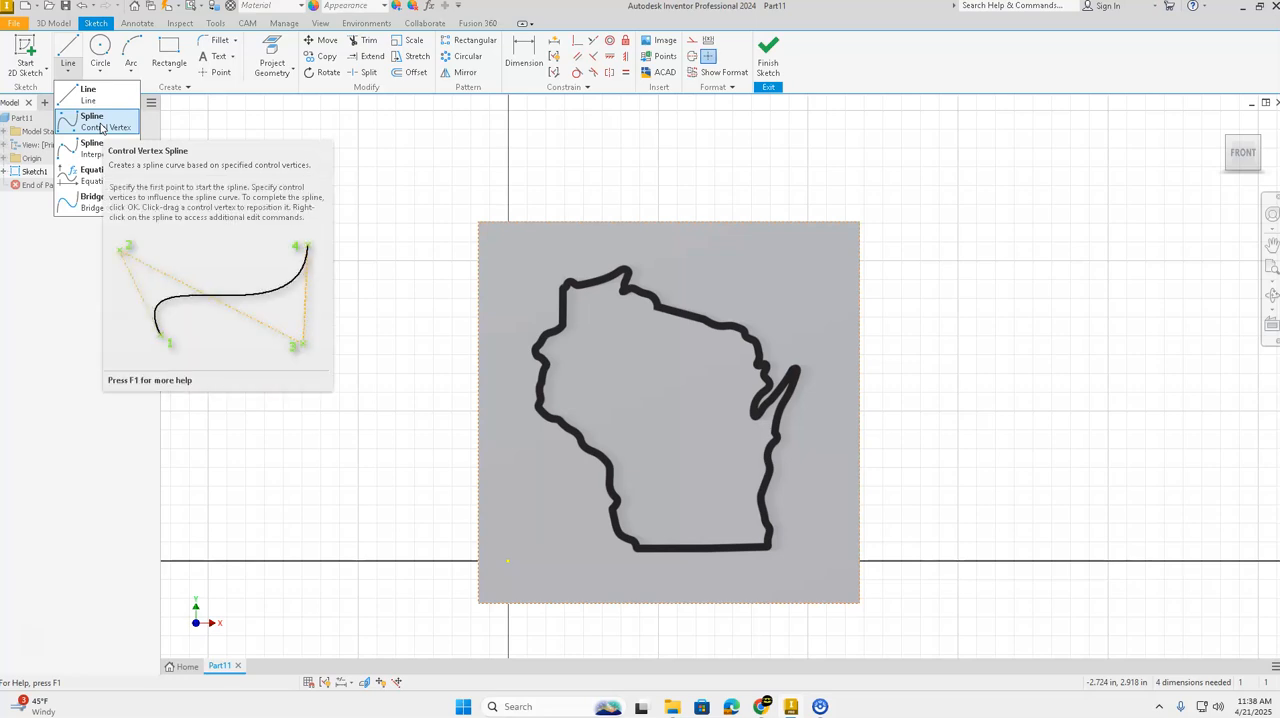
left_click(101, 127)
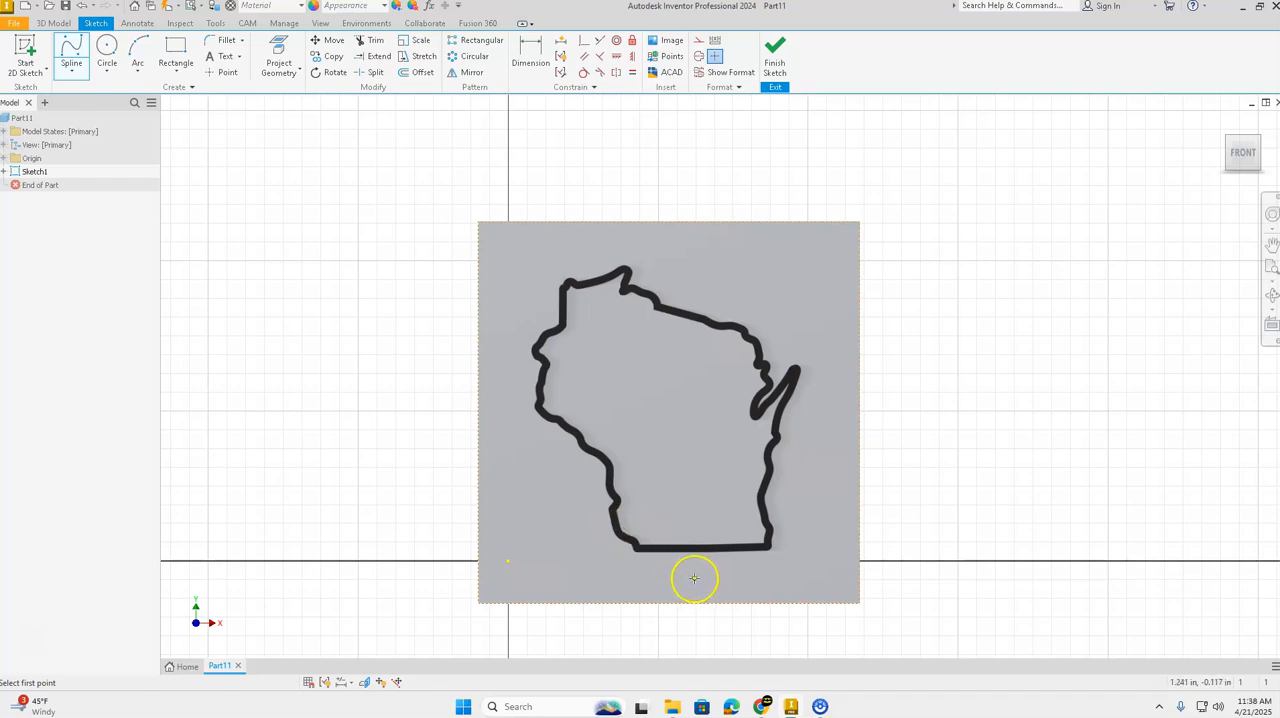
scroll(694, 578, "up", 3)
scroll(691, 486, "down", 2)
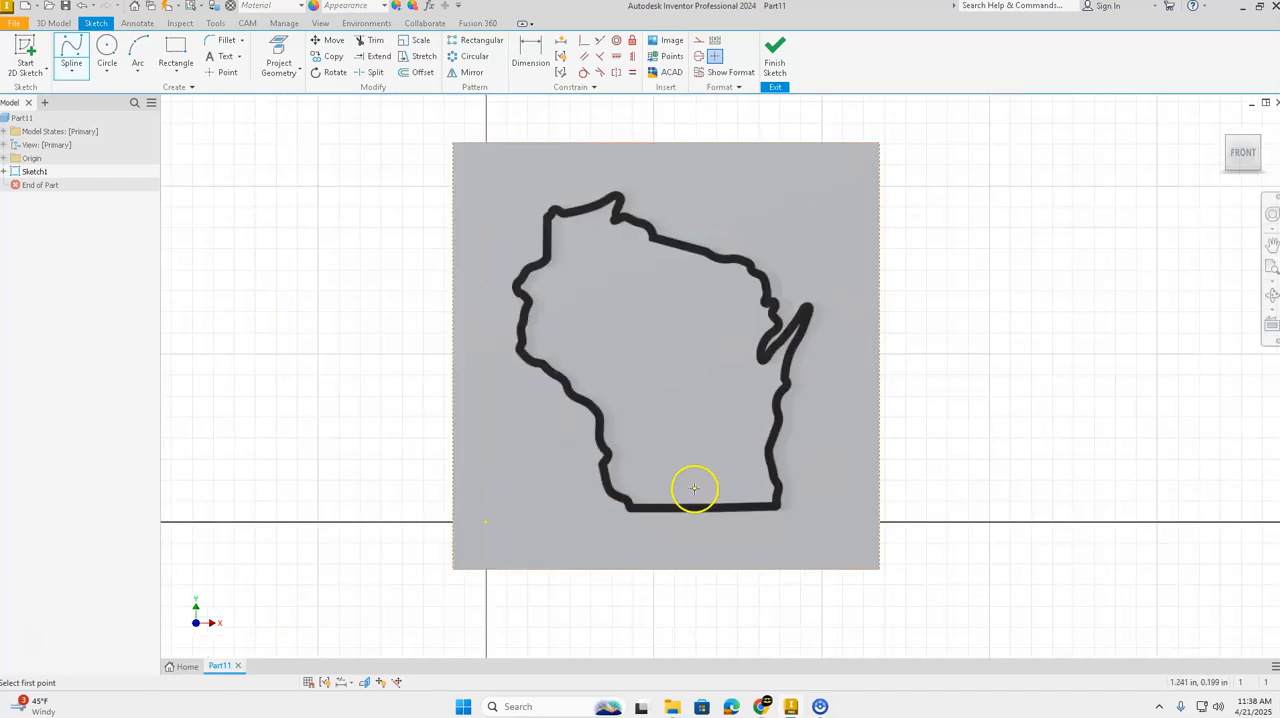
left_click(1243, 150)
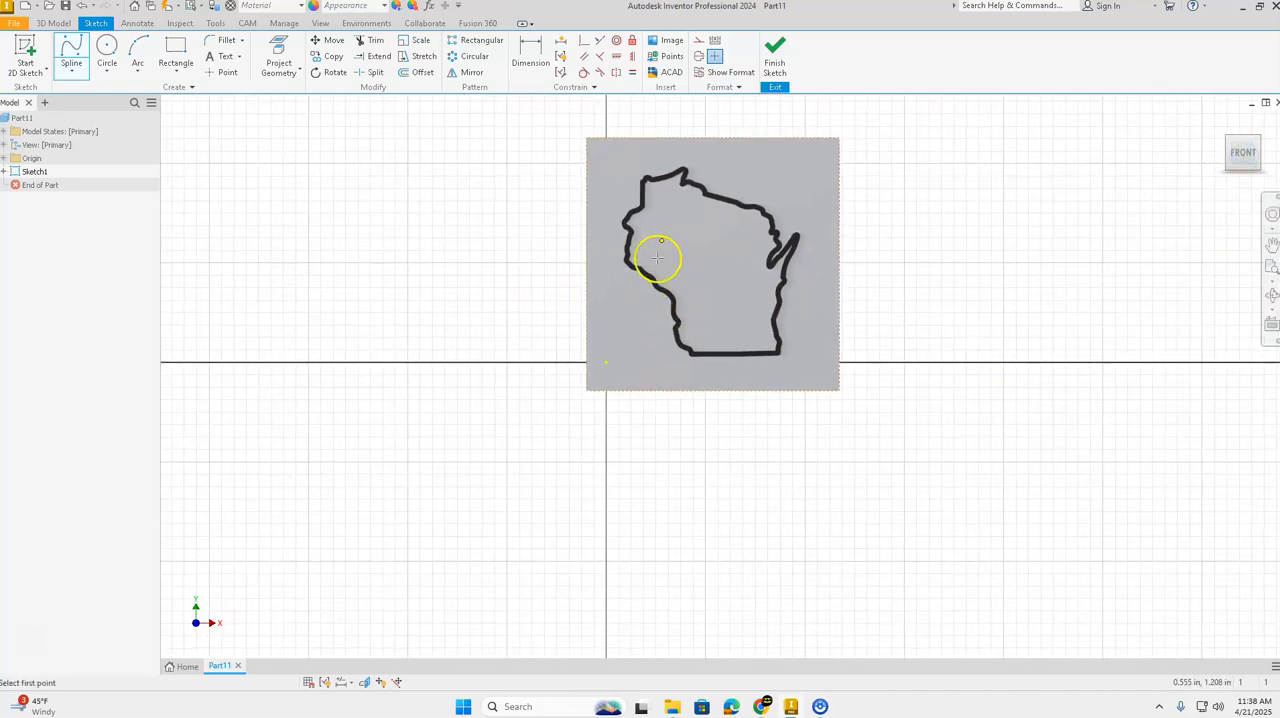
scroll(700, 240, "up", 3)
middle_click_drag(729, 186, 713, 280)
scroll(714, 346, "up", 3)
scroll(714, 345, "down", 2)
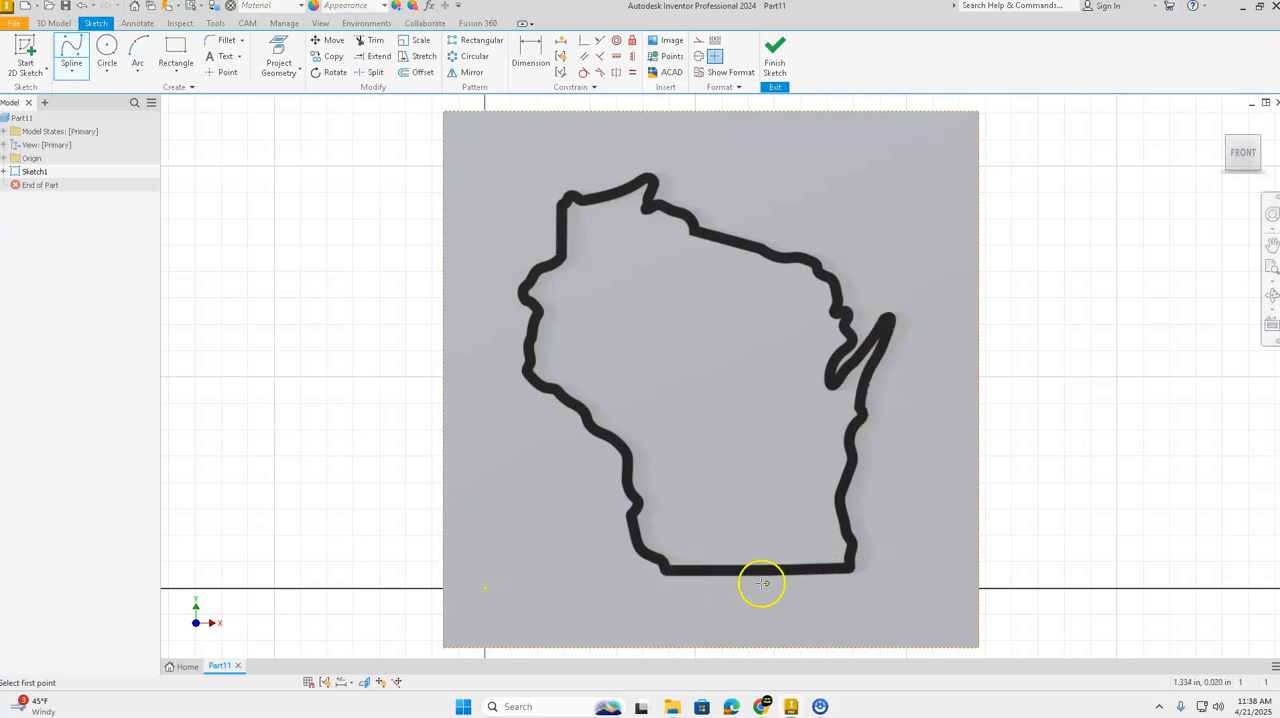
left_click(853, 570)
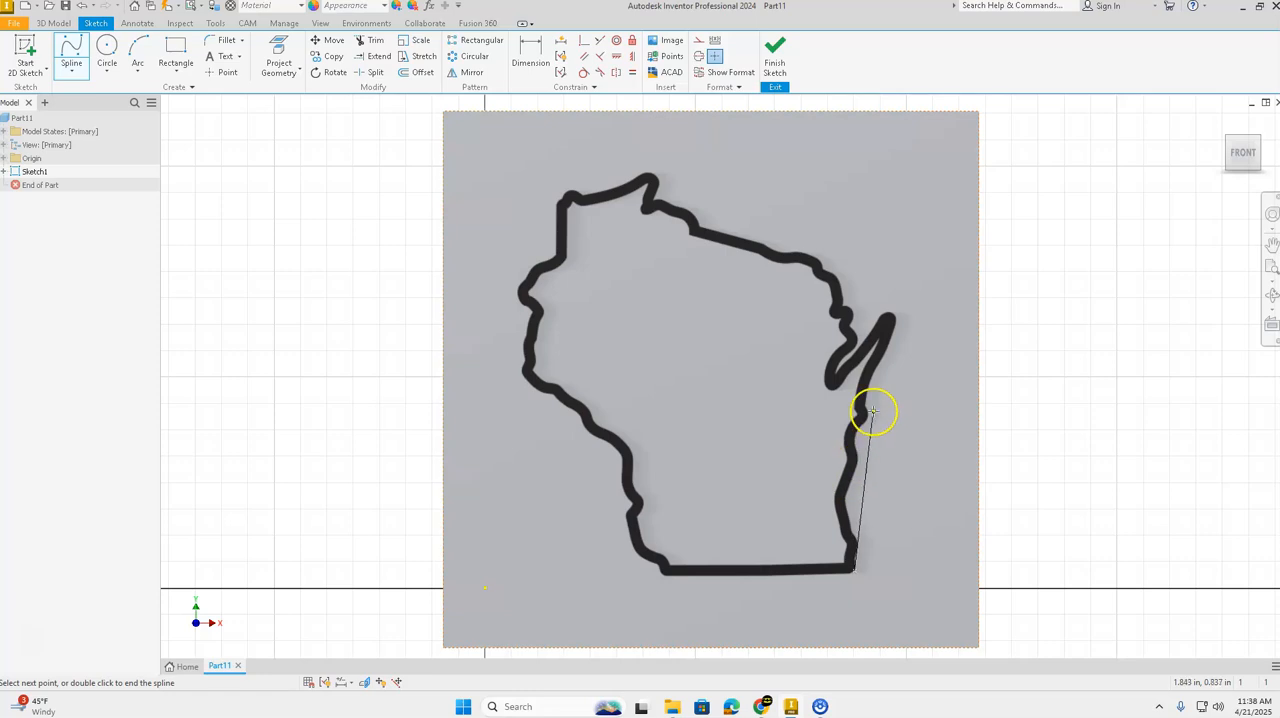
left_click(851, 566)
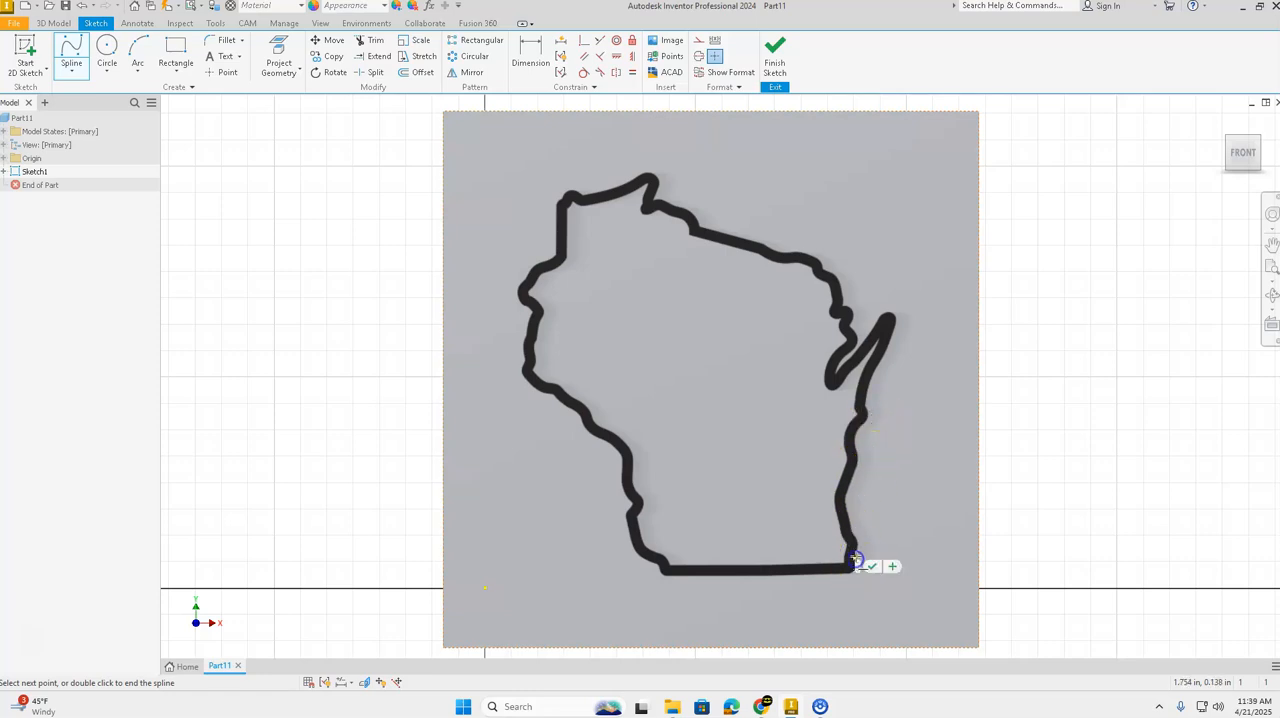
left_click(859, 560)
Step: Add spline vertices from the lower-right corner up the outline's outer edge to the inward curve above it
left_click(908, 502)
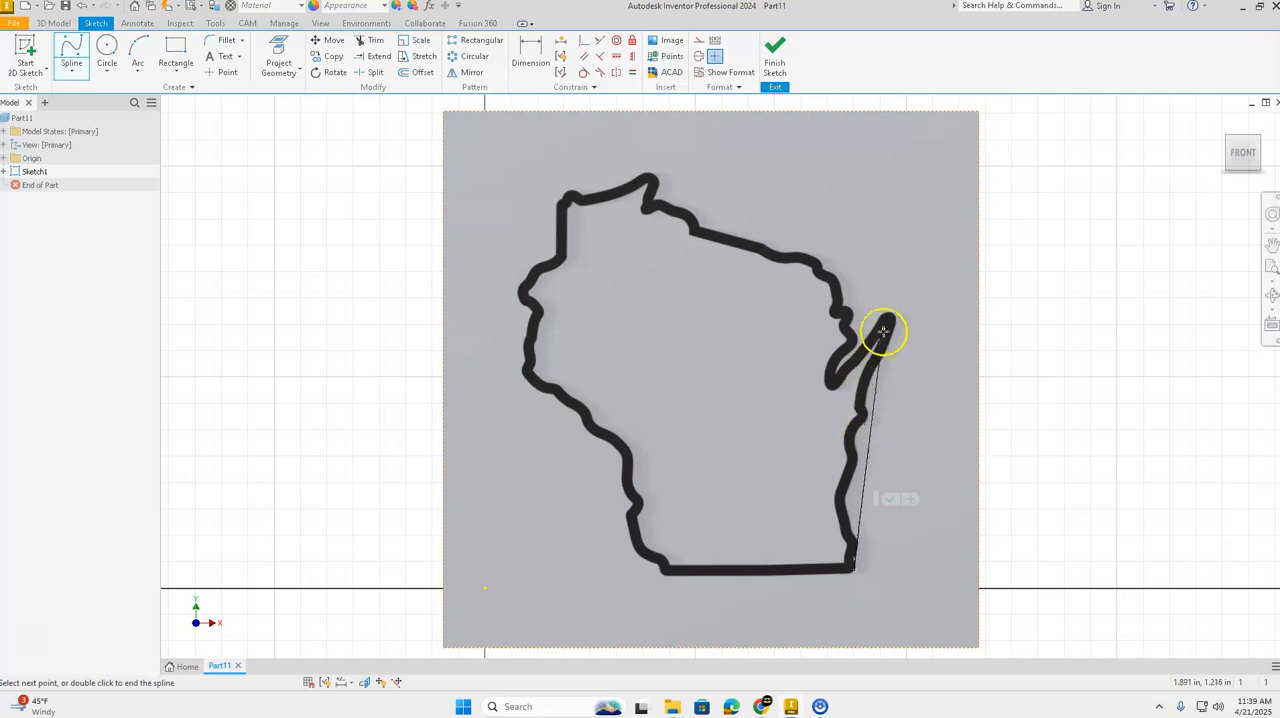
left_click(877, 500)
left_click_drag(859, 534, 945, 494)
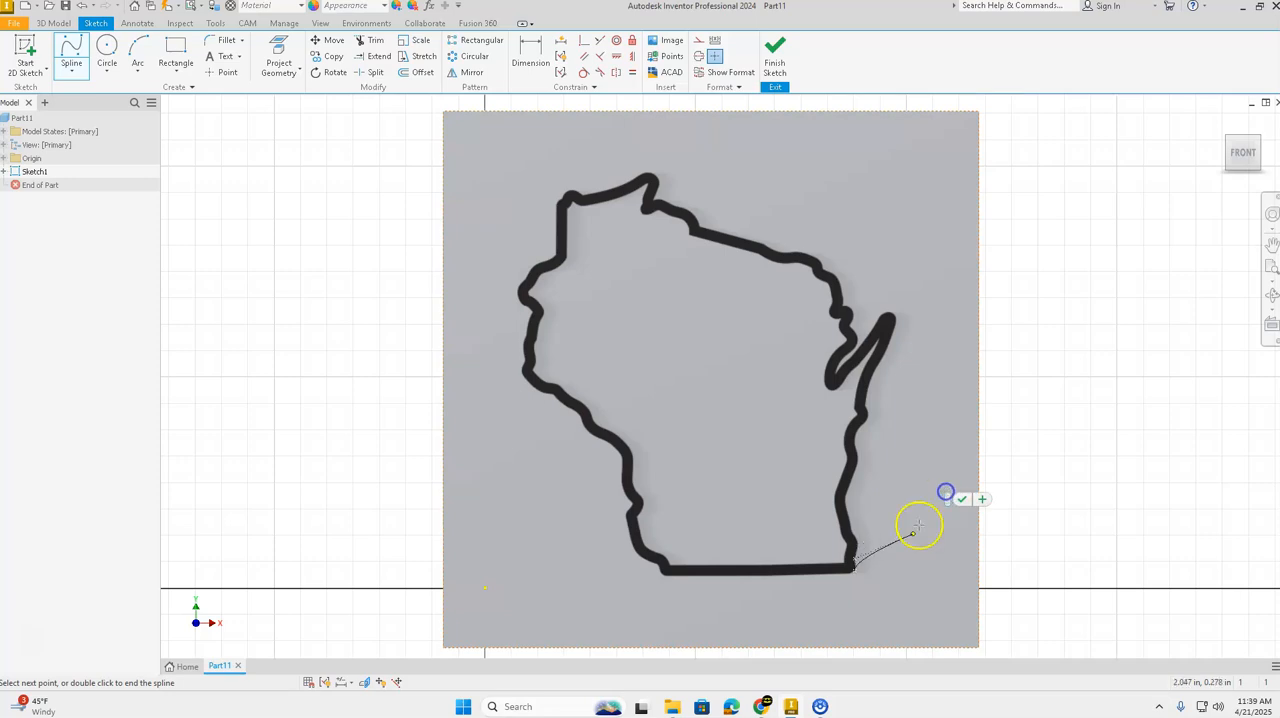
left_click(858, 550)
left_click_drag(863, 558, 917, 508)
left_click(855, 540)
left_click(853, 531)
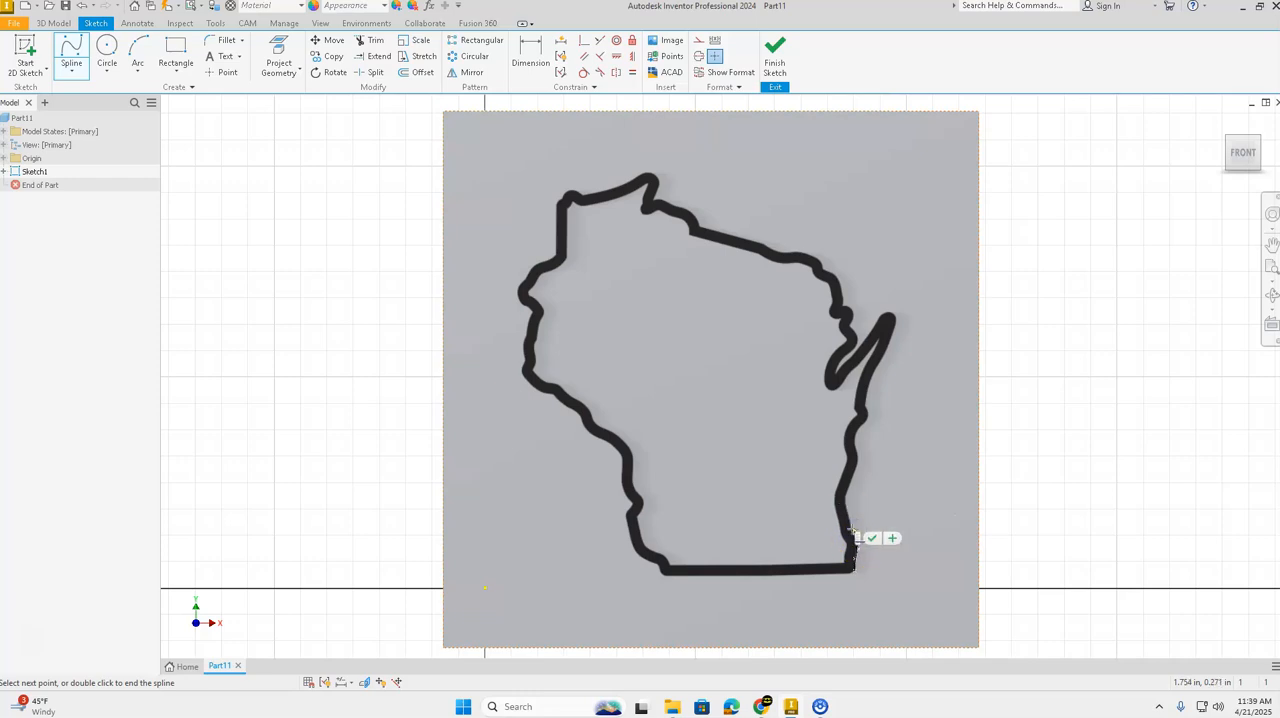
left_click(848, 521)
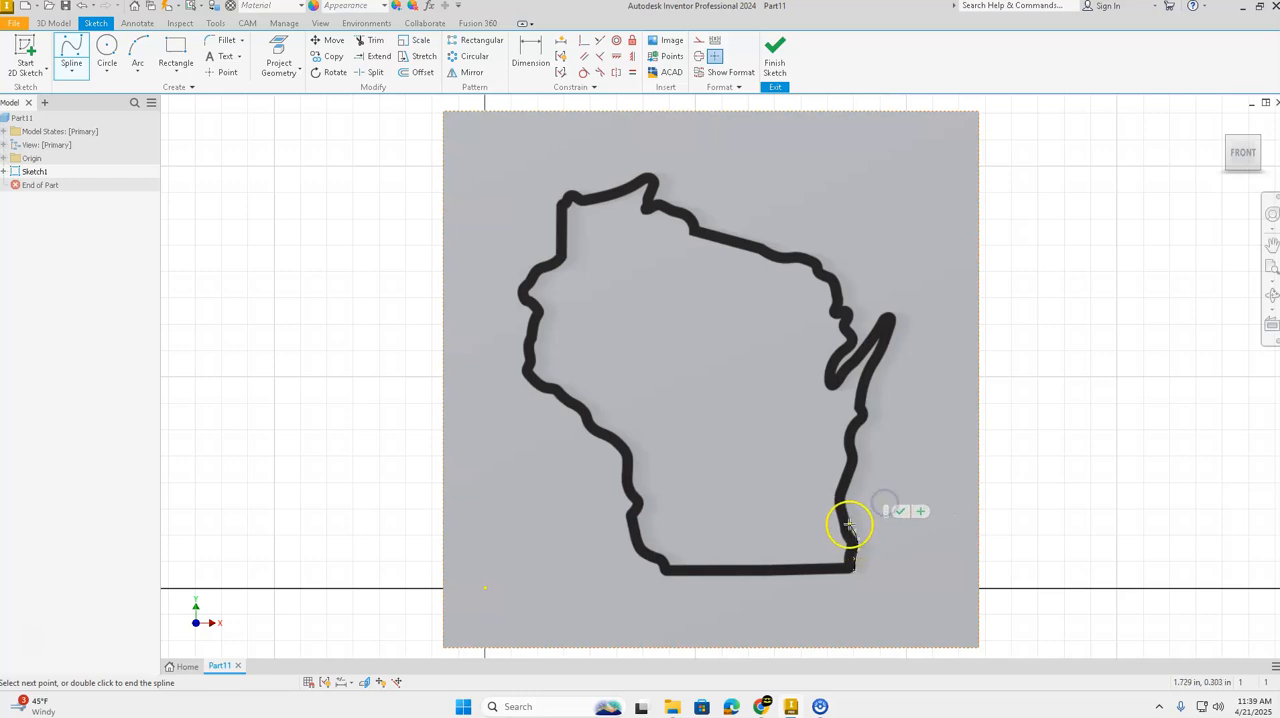
left_click(845, 505)
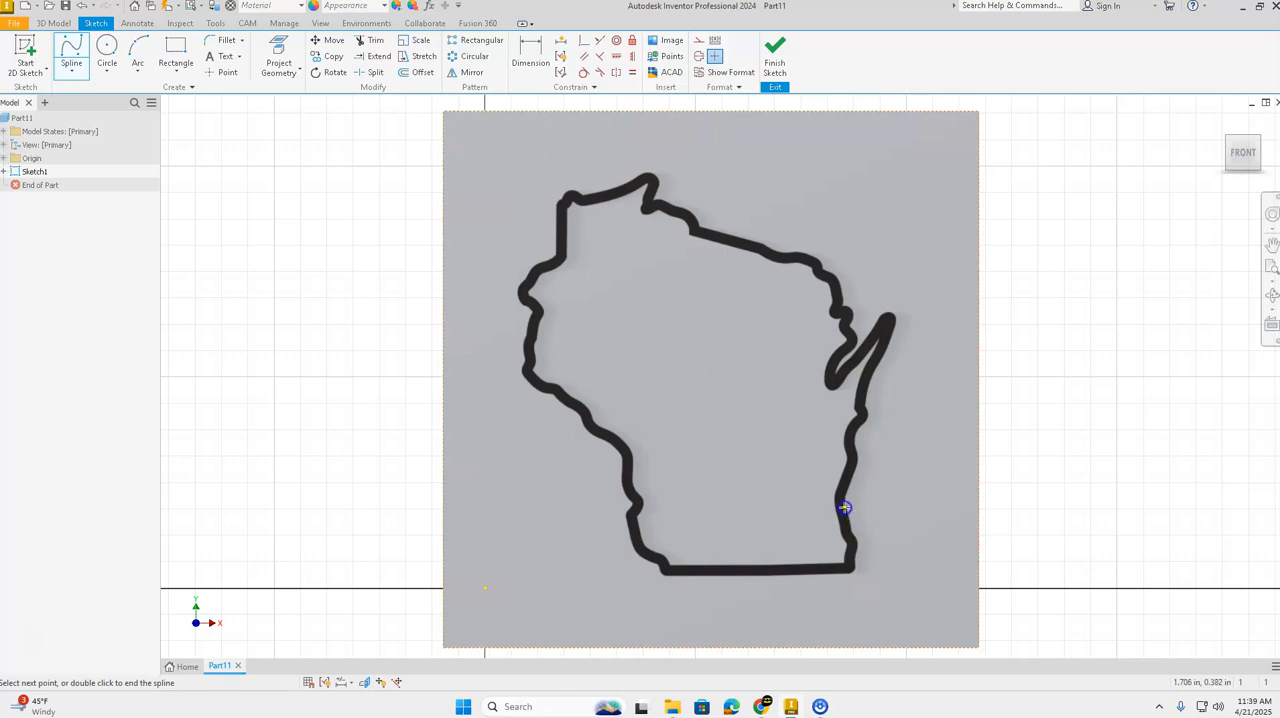
Step: Continue the spline up the outline's right edge, past the small bump, to the base of the peninsula
left_click(845, 495)
left_click(854, 476)
left_click(858, 463)
left_click(857, 447)
left_click(857, 438)
left_click(859, 431)
left_click(865, 424)
left_click(869, 418)
left_click(868, 410)
left_click(867, 395)
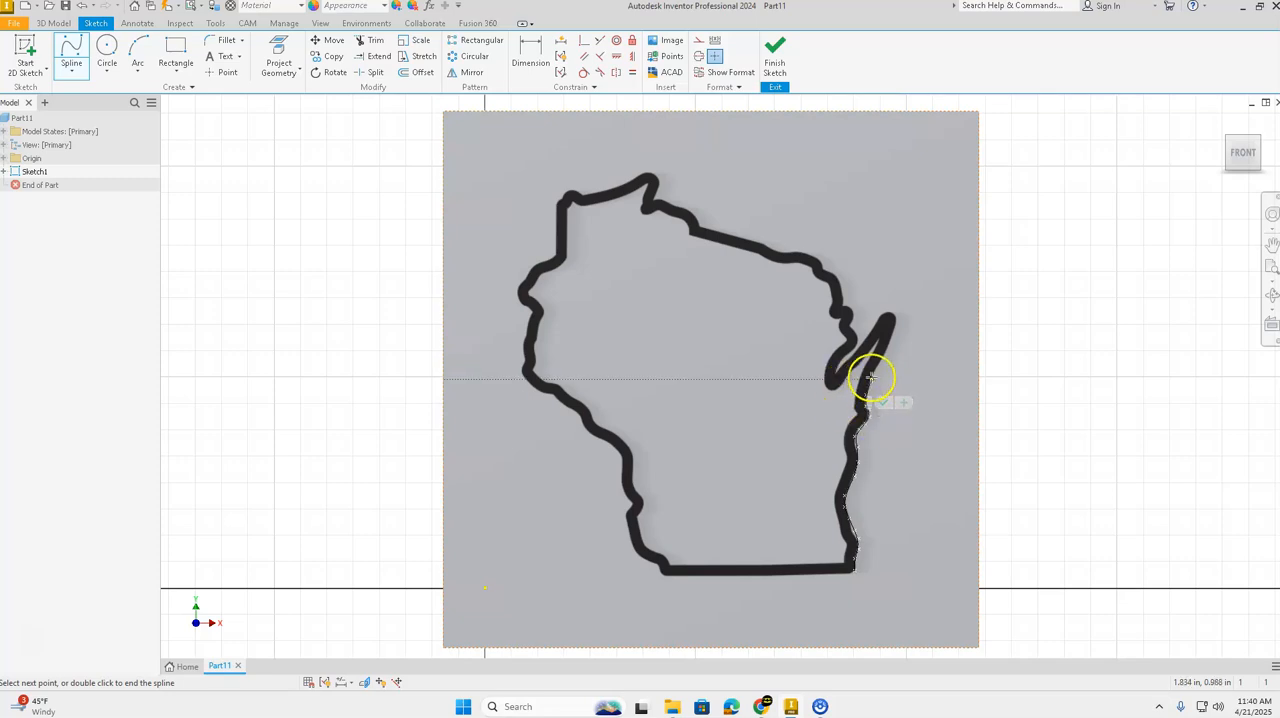
Step: Trace the outer side of the narrow right-hand peninsula with spline vertices up to and around its tip
left_click(870, 378)
left_click(883, 357)
left_click(890, 341)
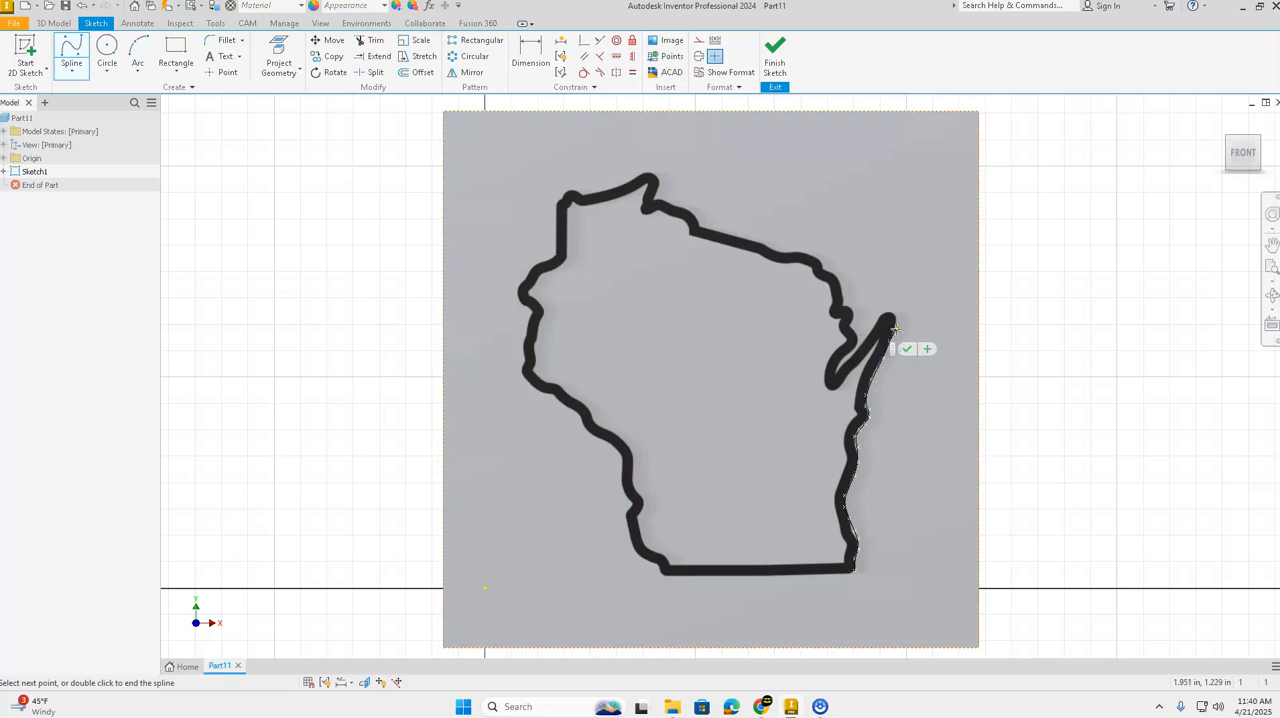
left_click(894, 329)
left_click(895, 318)
left_click(894, 316)
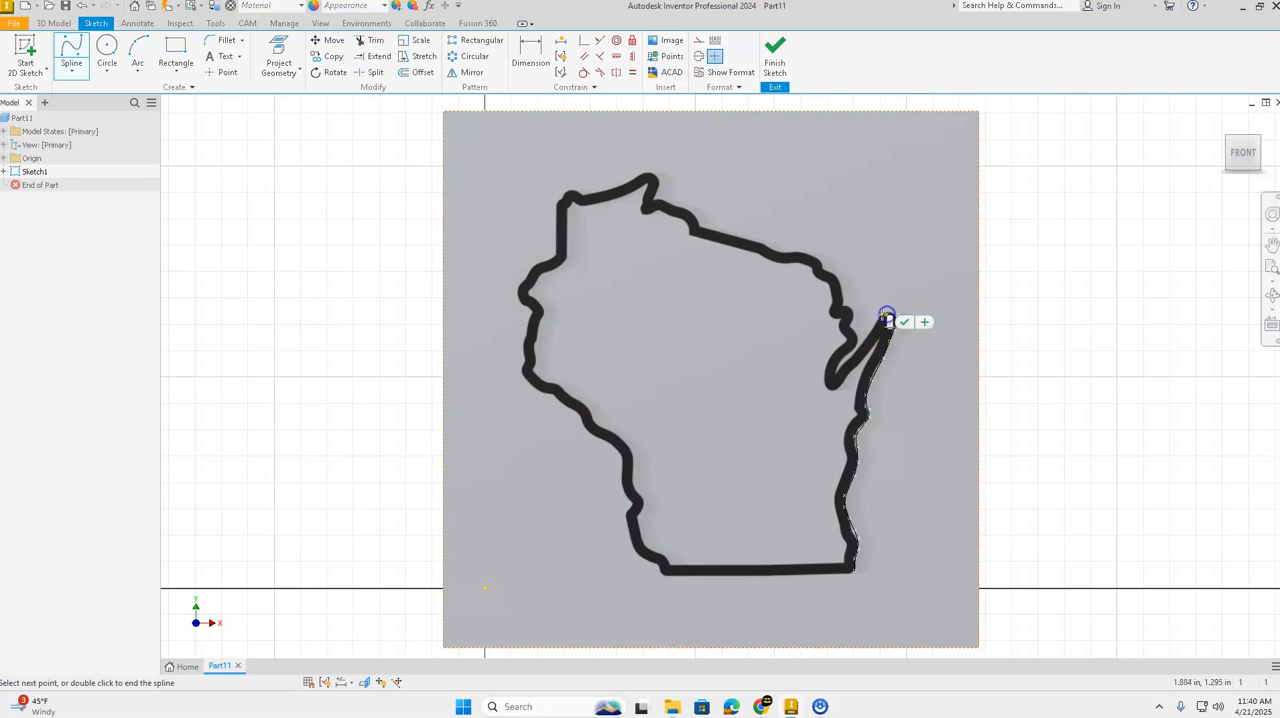
Step: Trace the peninsula's inner side down to the bottom of the bay and finish this spline
left_click(877, 319)
left_click(869, 335)
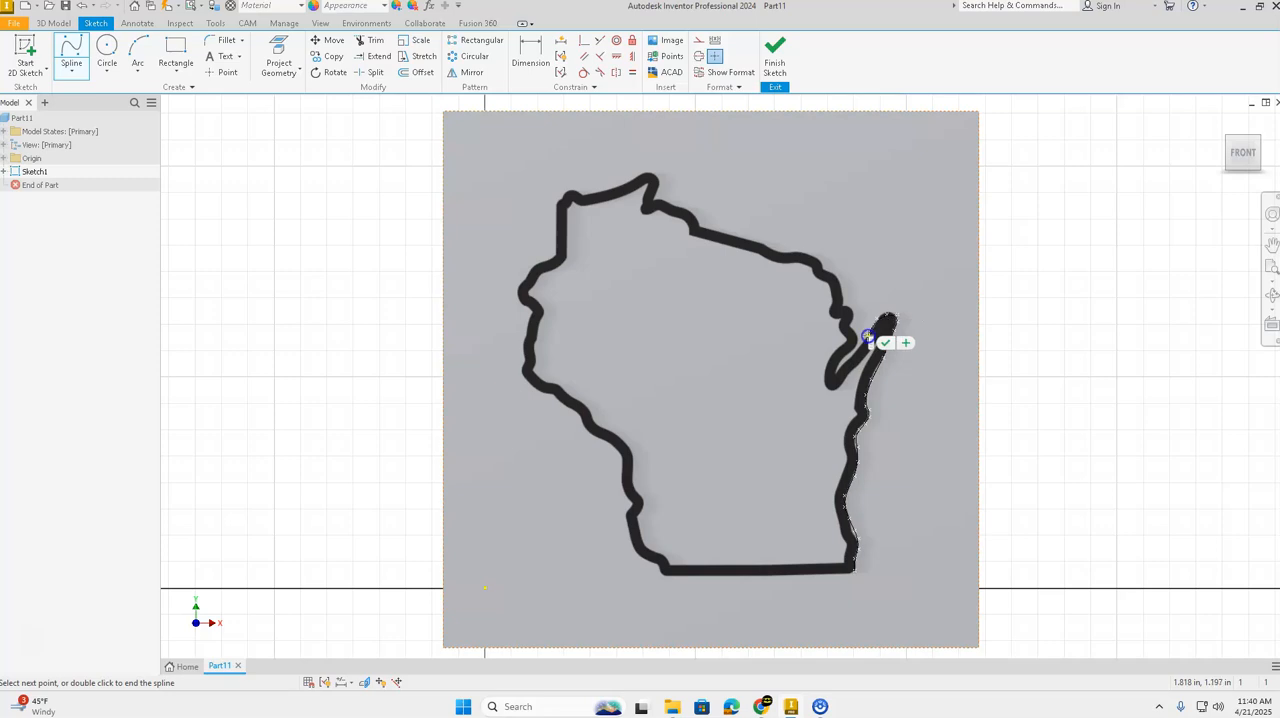
left_click(859, 352)
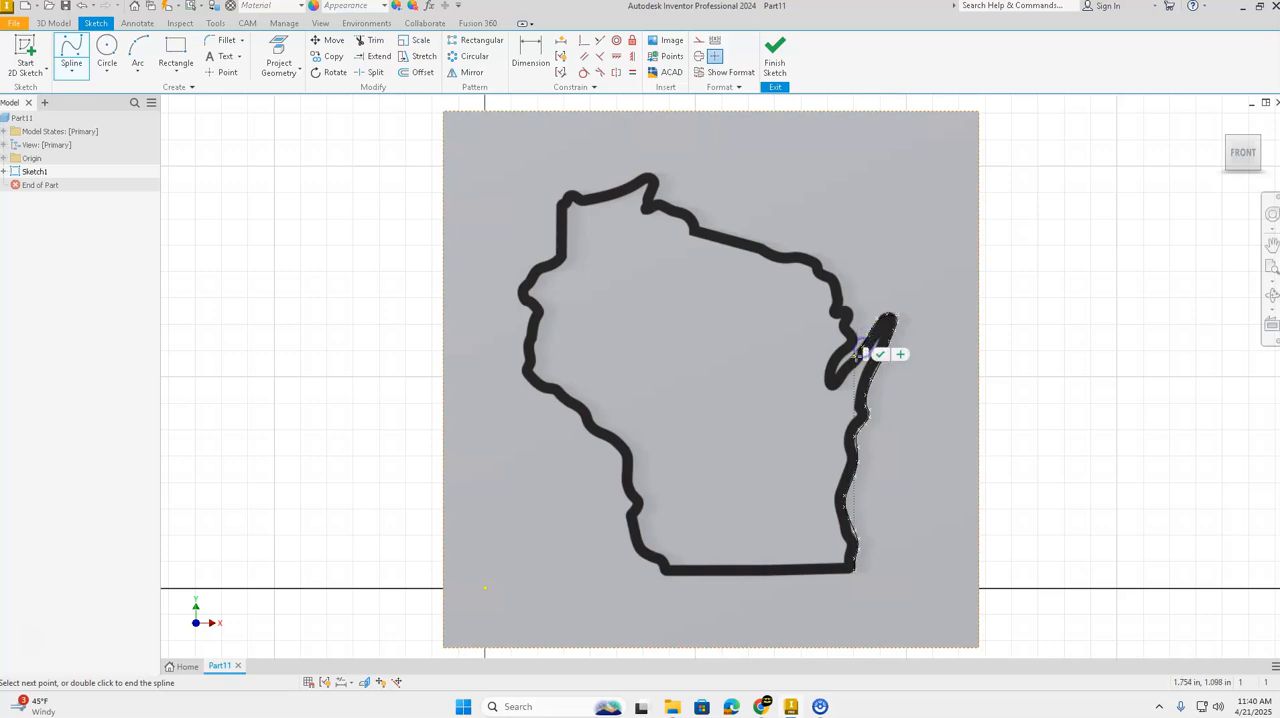
left_click(844, 370)
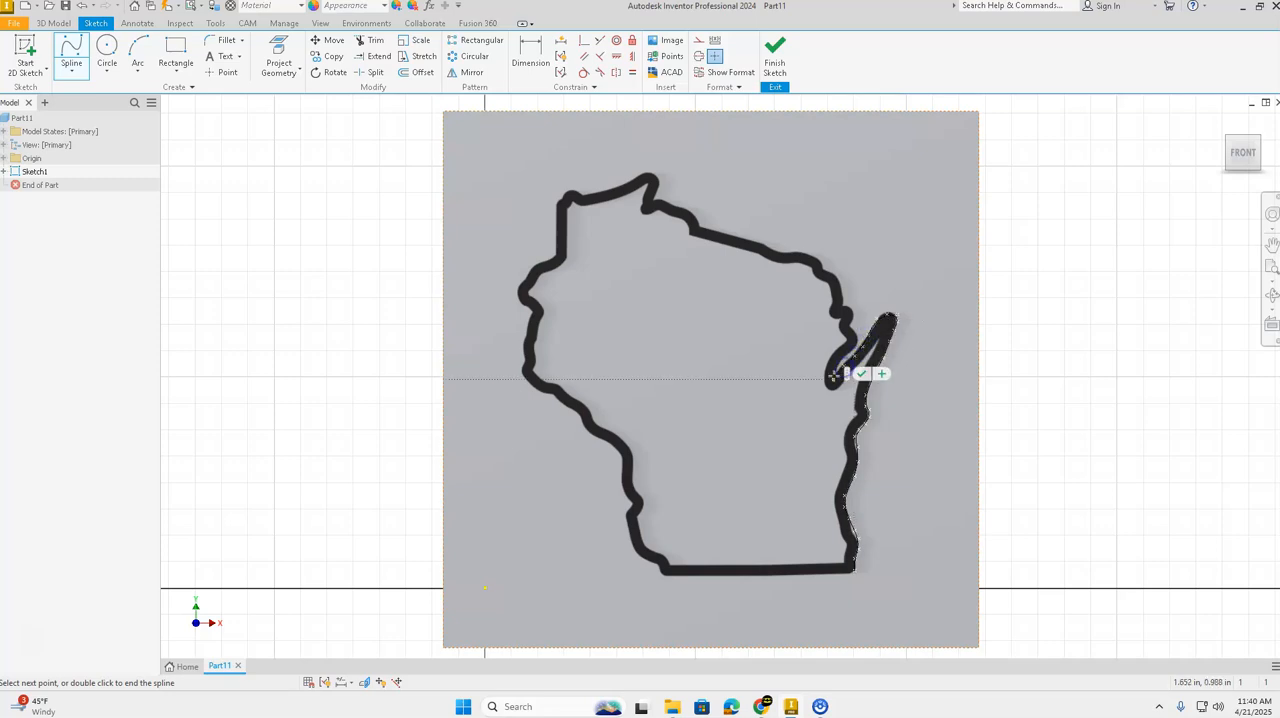
left_click(875, 390)
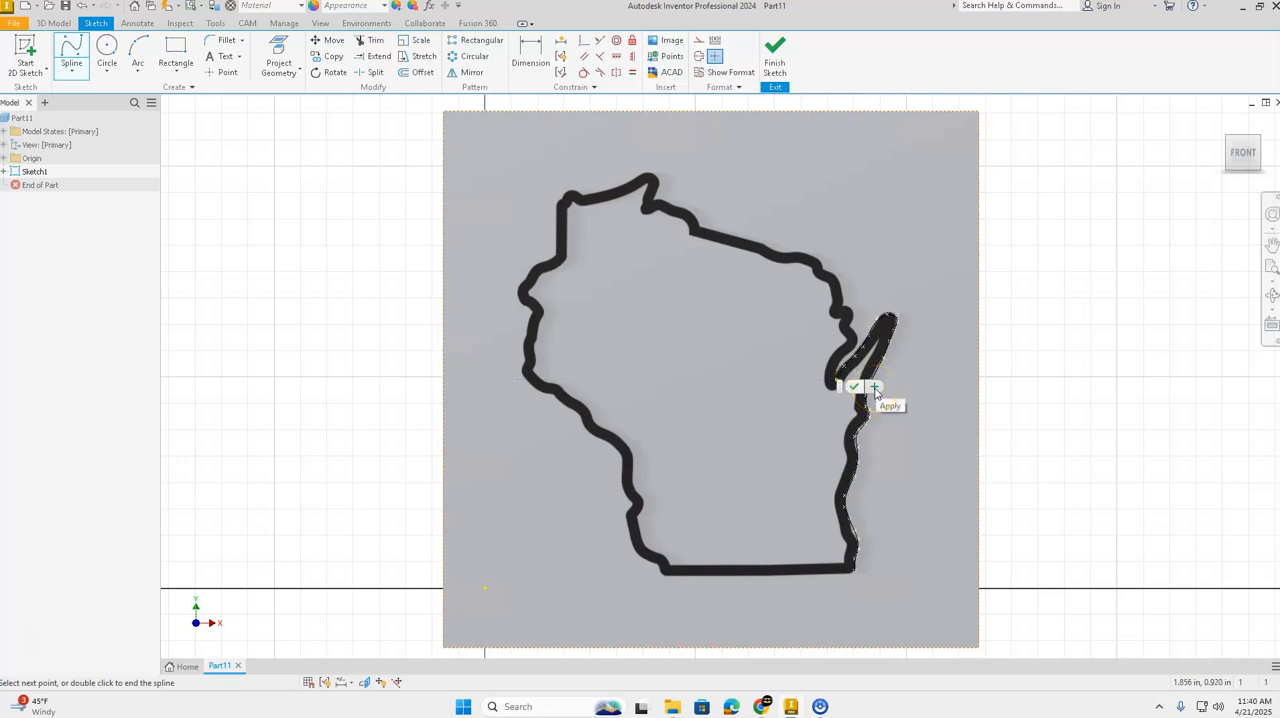
left_click(874, 388)
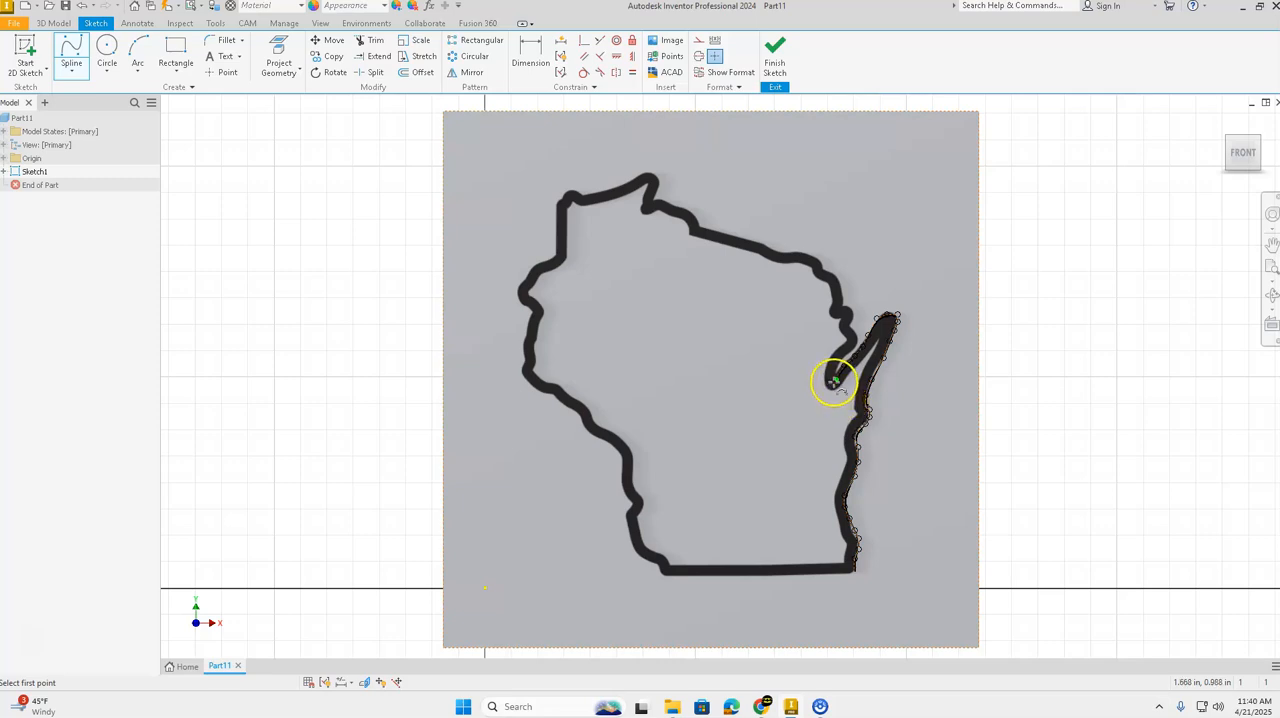
Step: Start a new spline at the previous one's end and trace the bay's inner shoreline up to the small notch
left_click(834, 381)
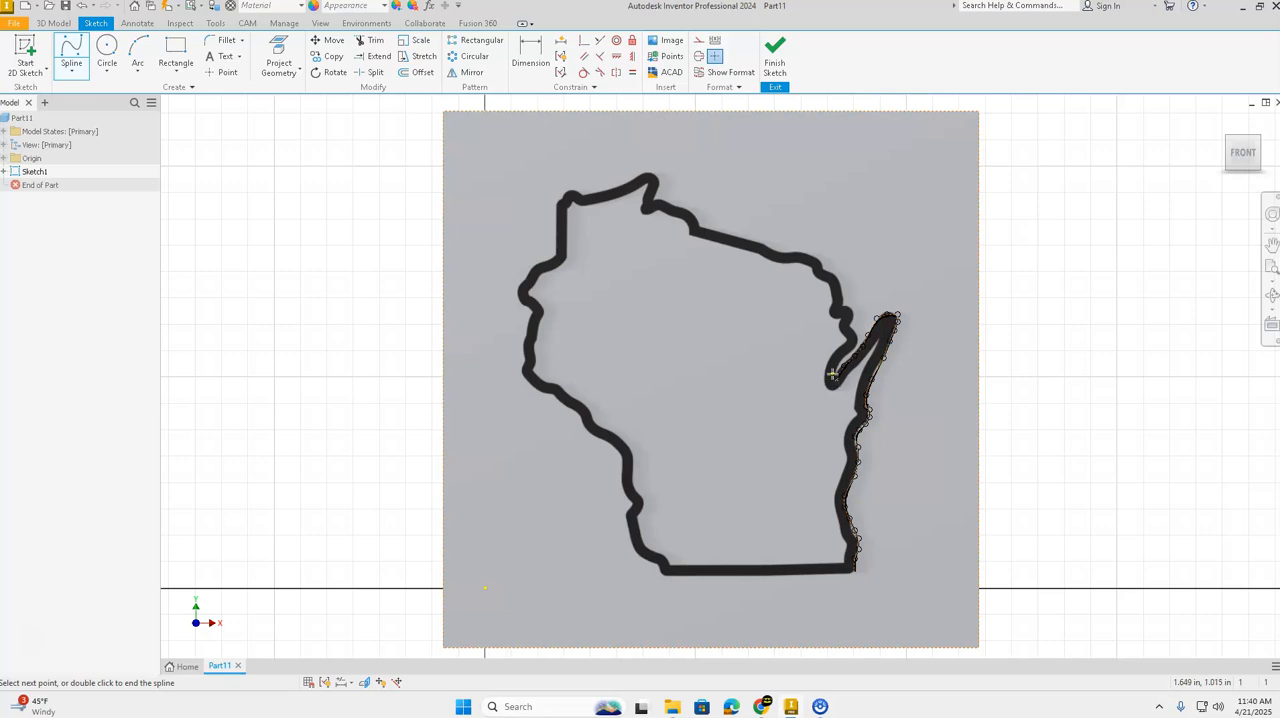
left_click(833, 368)
left_click(837, 357)
left_click(852, 346)
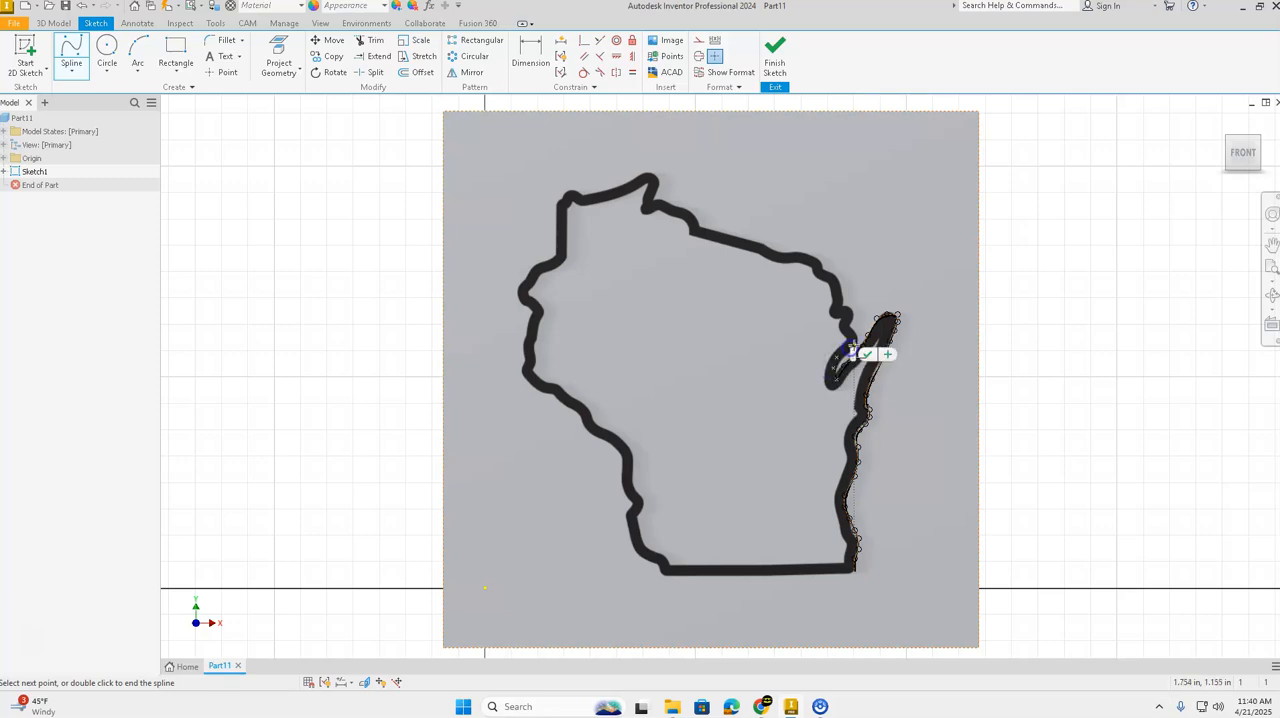
left_click(855, 340)
left_click(849, 328)
left_click(851, 317)
left_click(849, 305)
left_click(842, 298)
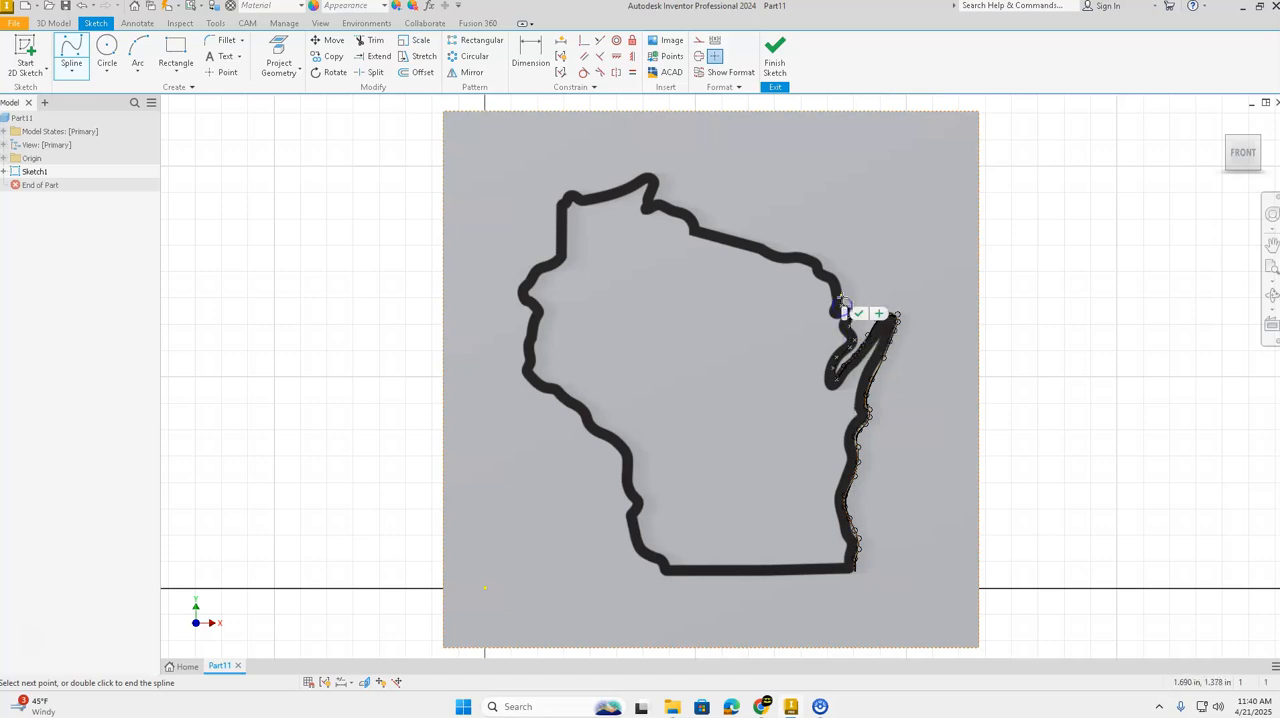
Step: Continue the spline around the rounded upper-right shoulder of the outline
left_click(842, 284)
left_click(837, 277)
left_click(825, 271)
left_click(820, 265)
left_click(812, 259)
left_click(803, 253)
left_click(794, 254)
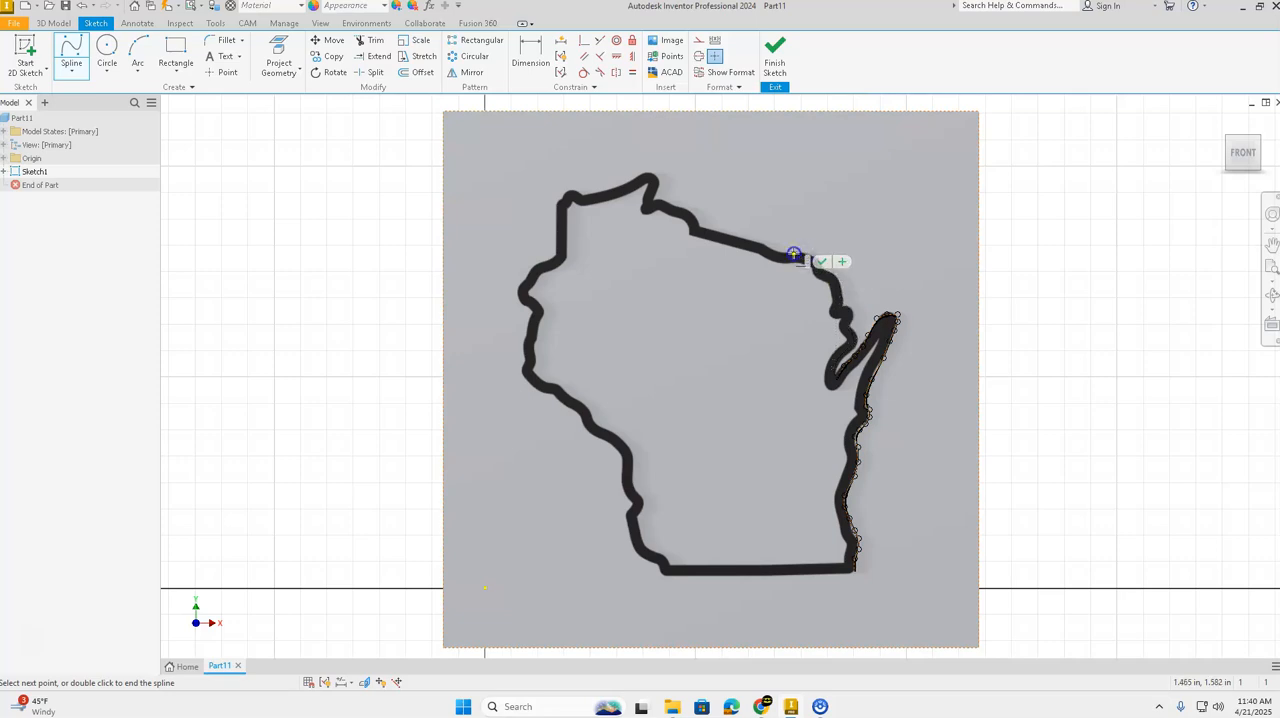
Step: Trace the long sloping upper edge to the step below the northern peak and finish the spline
left_click(783, 253)
left_click(769, 248)
left_click(760, 245)
left_click(747, 241)
left_click(727, 236)
left_click(712, 232)
left_click(700, 228)
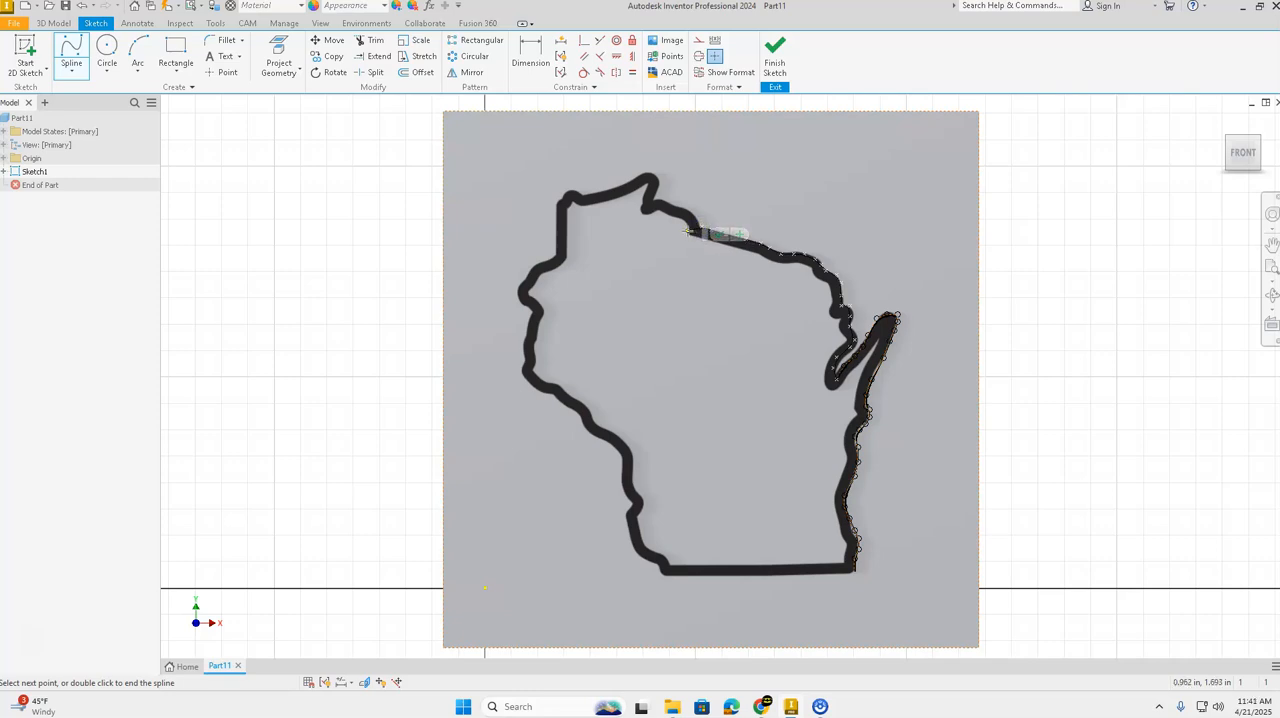
left_click(704, 231)
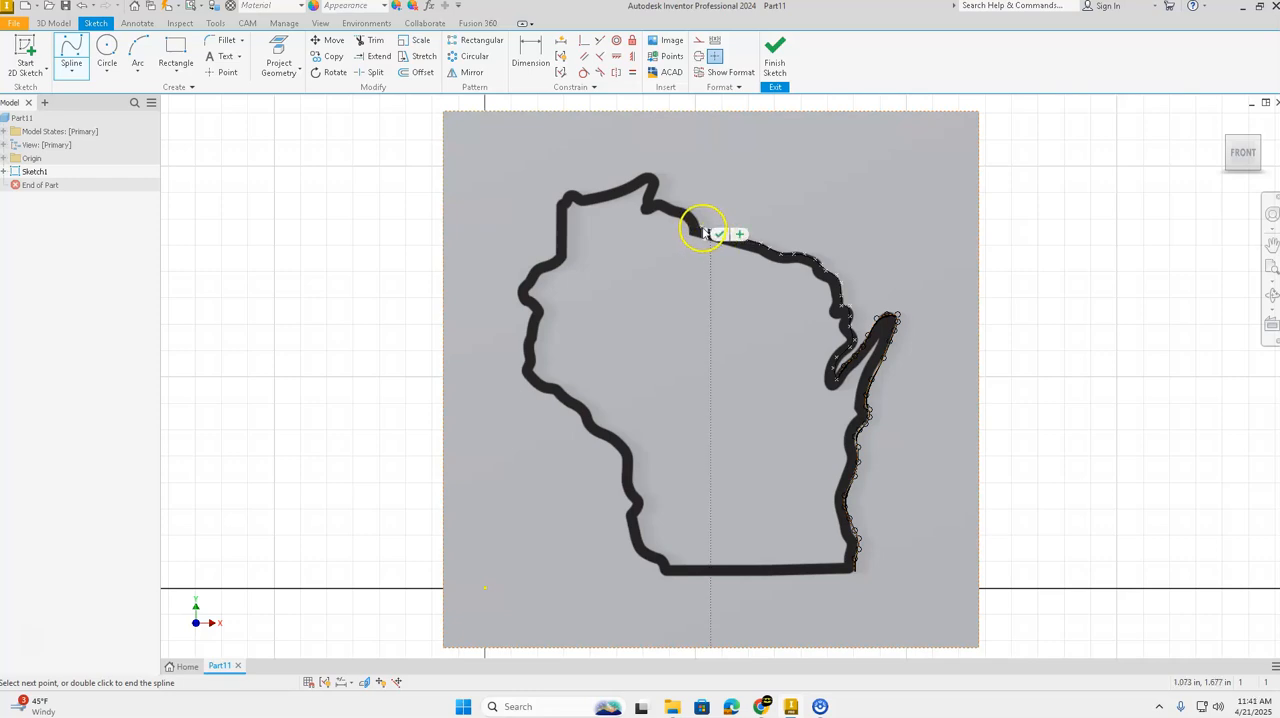
double_click(704, 230)
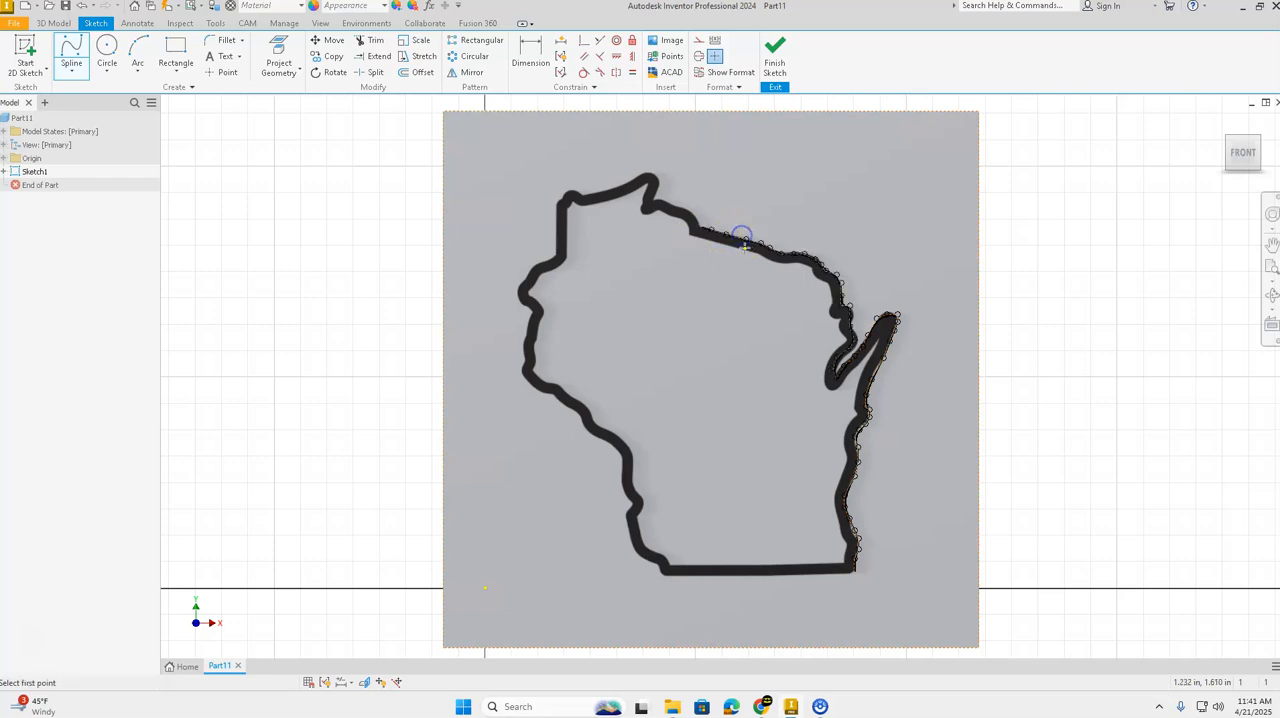
Step: Draw a short spline from the previous end up over the step to the notch beside the northern peak
left_click(701, 226)
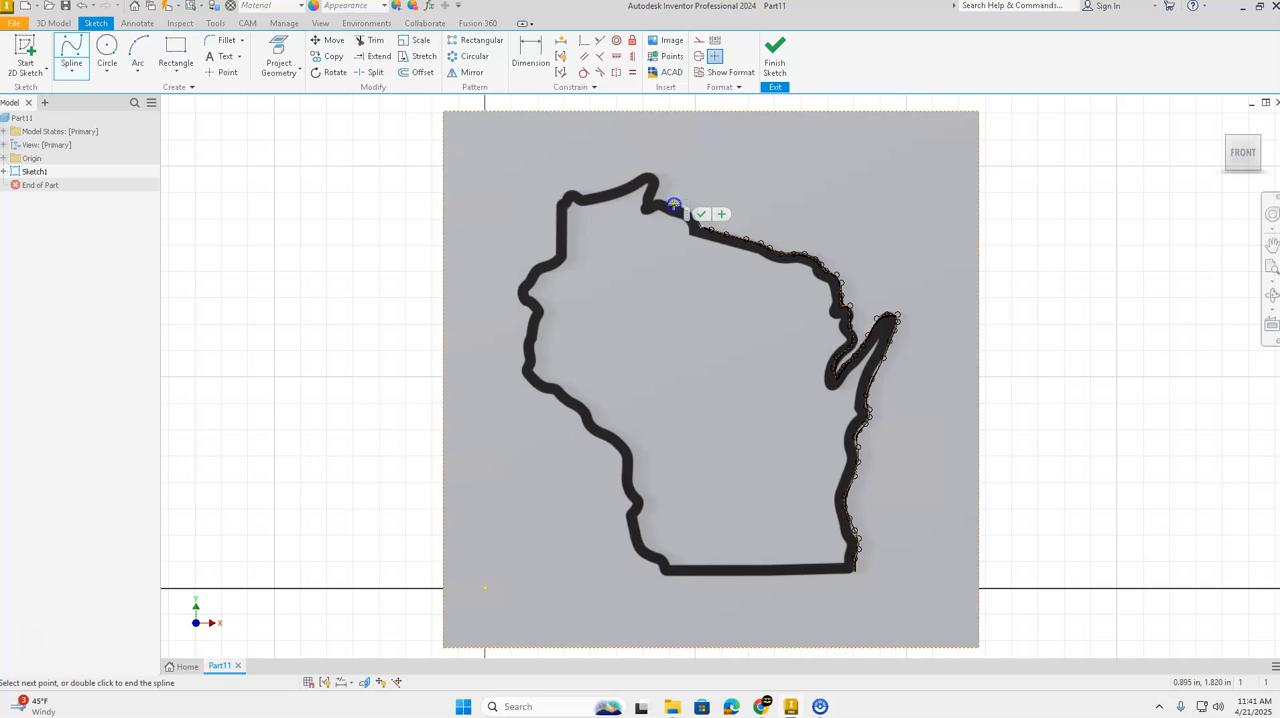
left_click(682, 206)
left_click(692, 208)
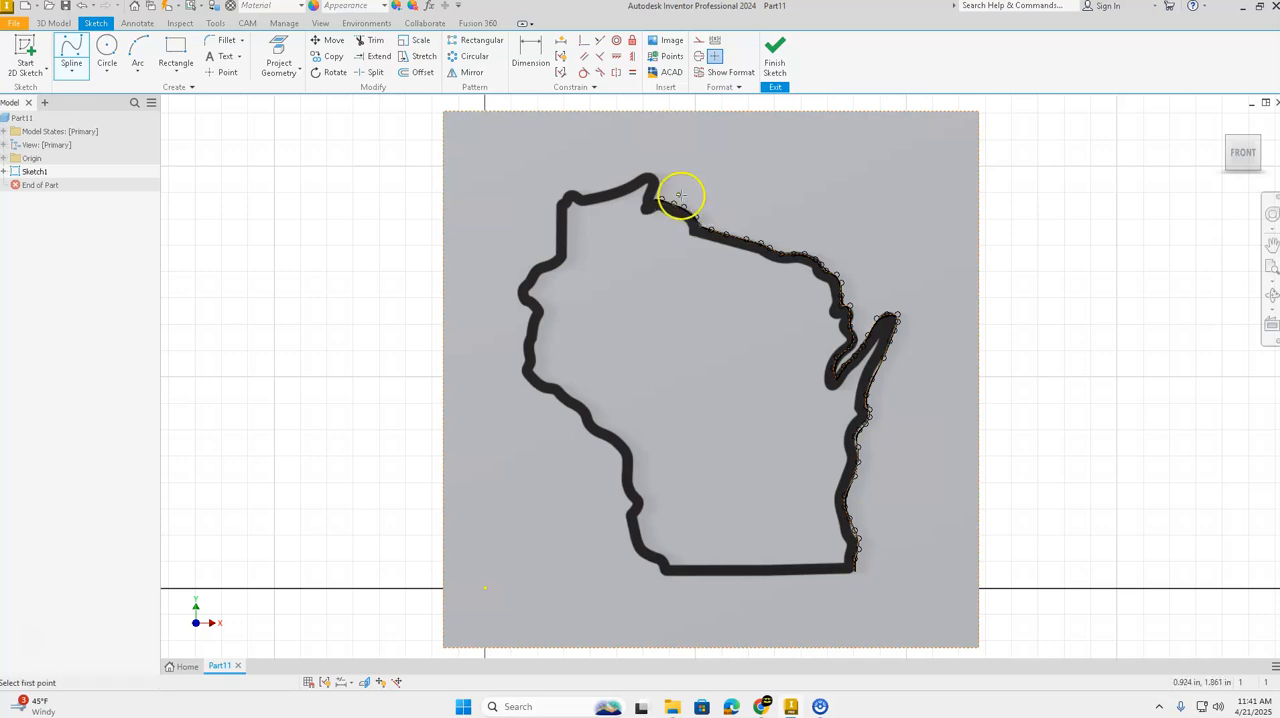
Step: Start another spline at the notch and trace over the northern peak and along the top edge to the upper-left corner
left_click(652, 199)
left_click(657, 193)
left_click(654, 174)
left_click(643, 175)
left_click(630, 184)
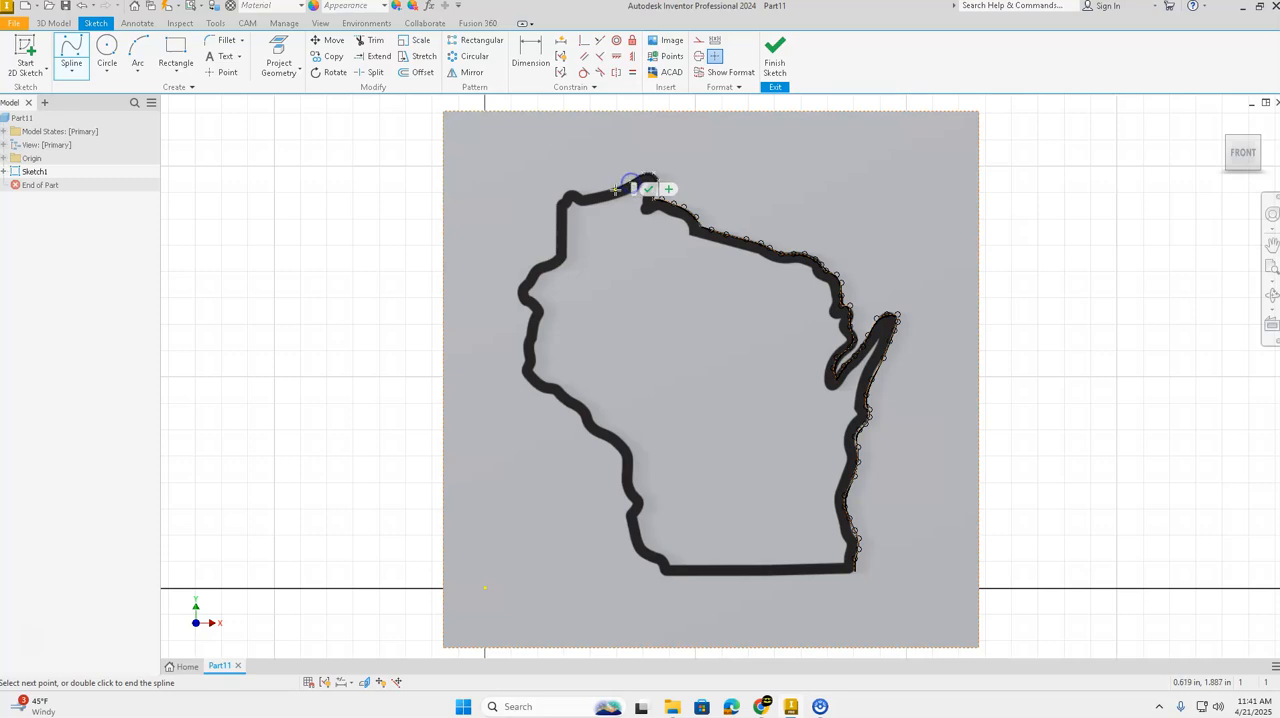
left_click(581, 197)
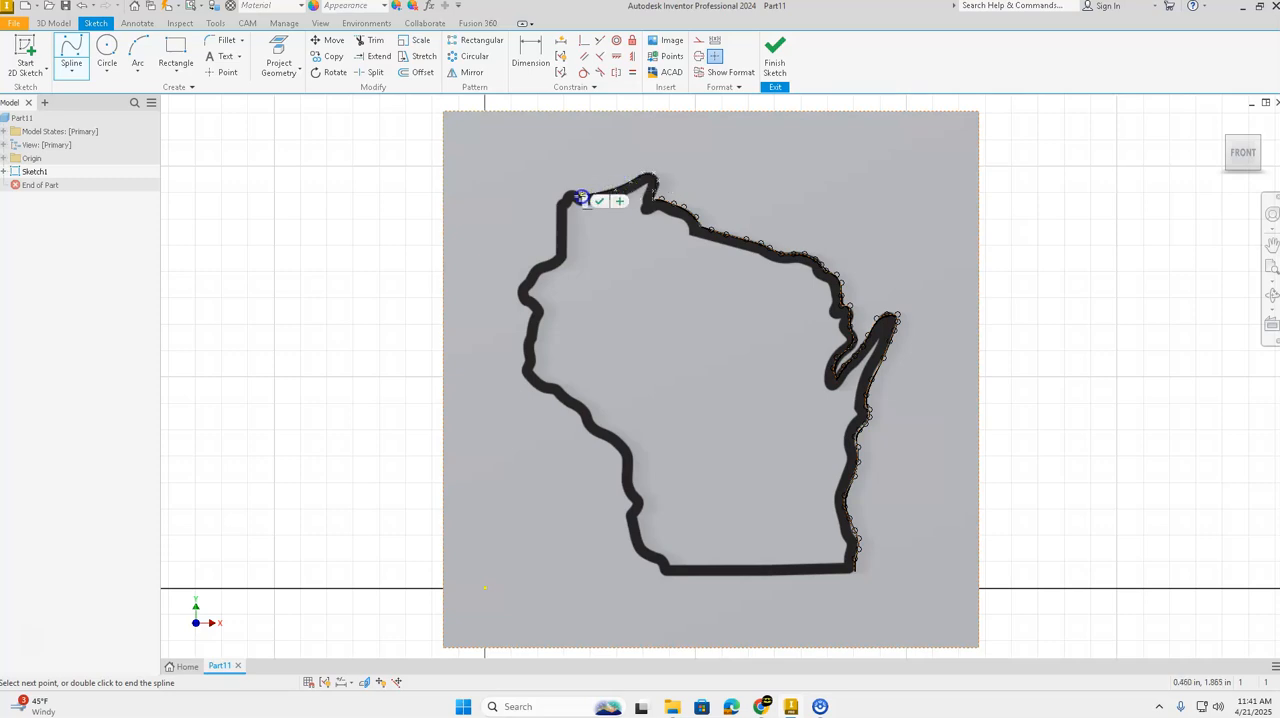
left_click(576, 194)
left_click(570, 193)
left_click(563, 197)
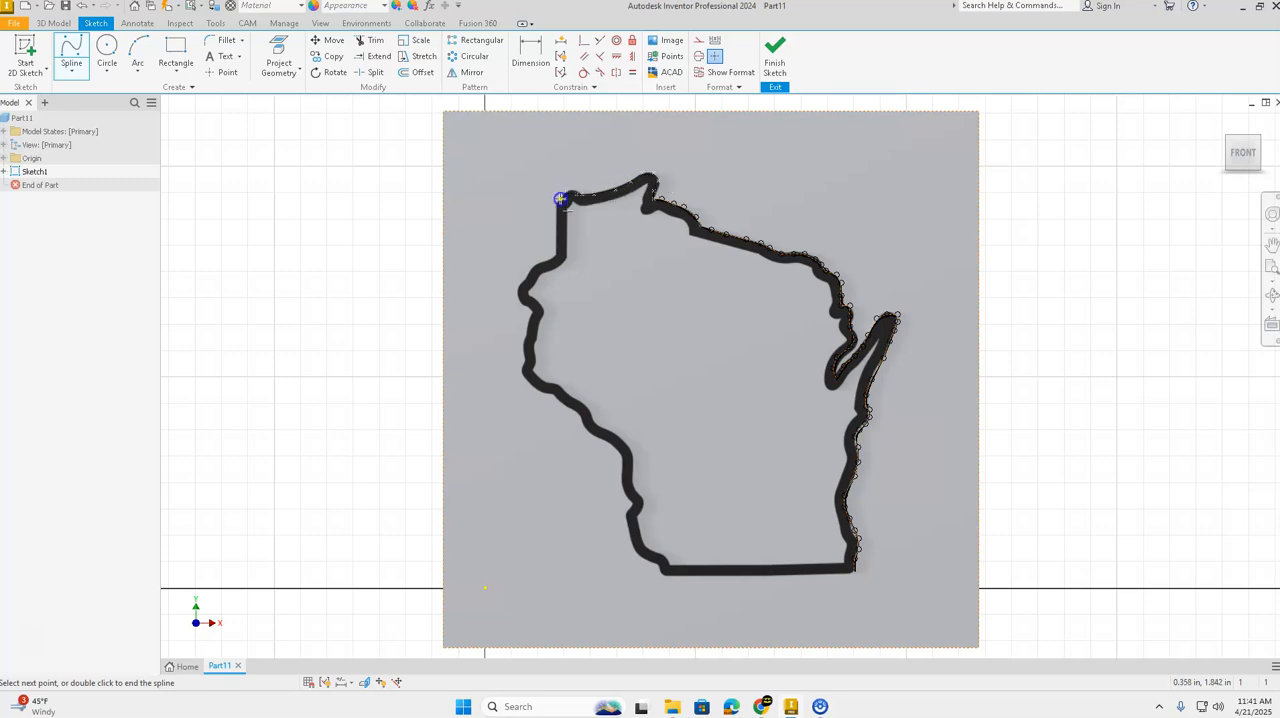
Step: Continue the spline down the straight upper-left edge and around the bend at its lower end
left_click(557, 208)
left_click(557, 234)
left_click(551, 257)
left_click(550, 260)
left_click(538, 263)
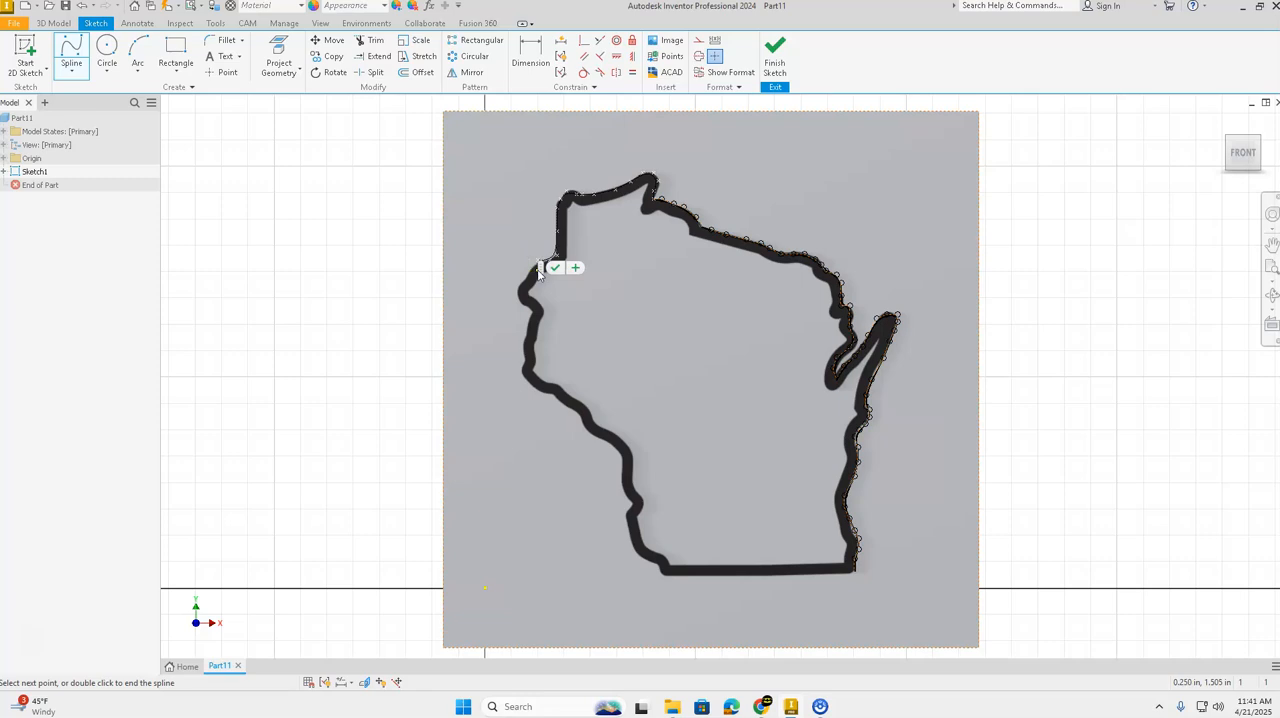
Step: Continue the spline around the westernmost bulge of the outline to the small notch just below it
left_click(535, 269)
left_click(530, 275)
left_click(522, 285)
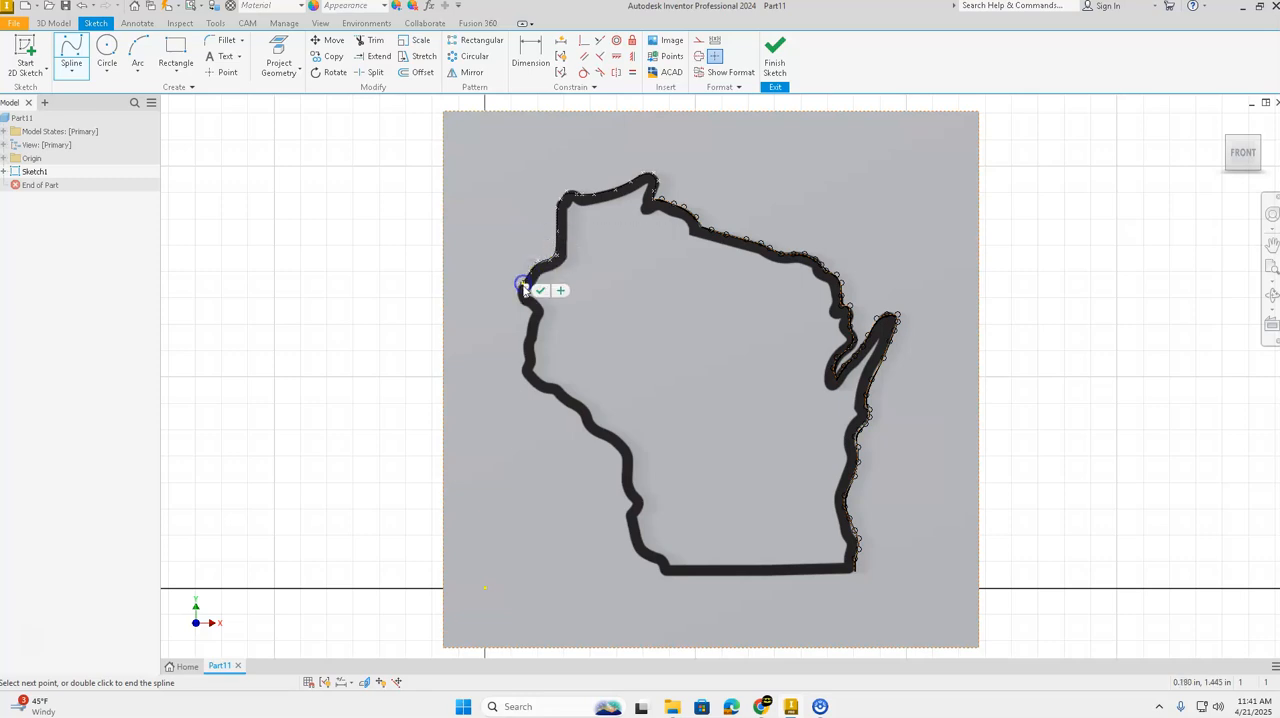
left_click(518, 296)
left_click(560, 301)
left_click(524, 306)
left_click(560, 298)
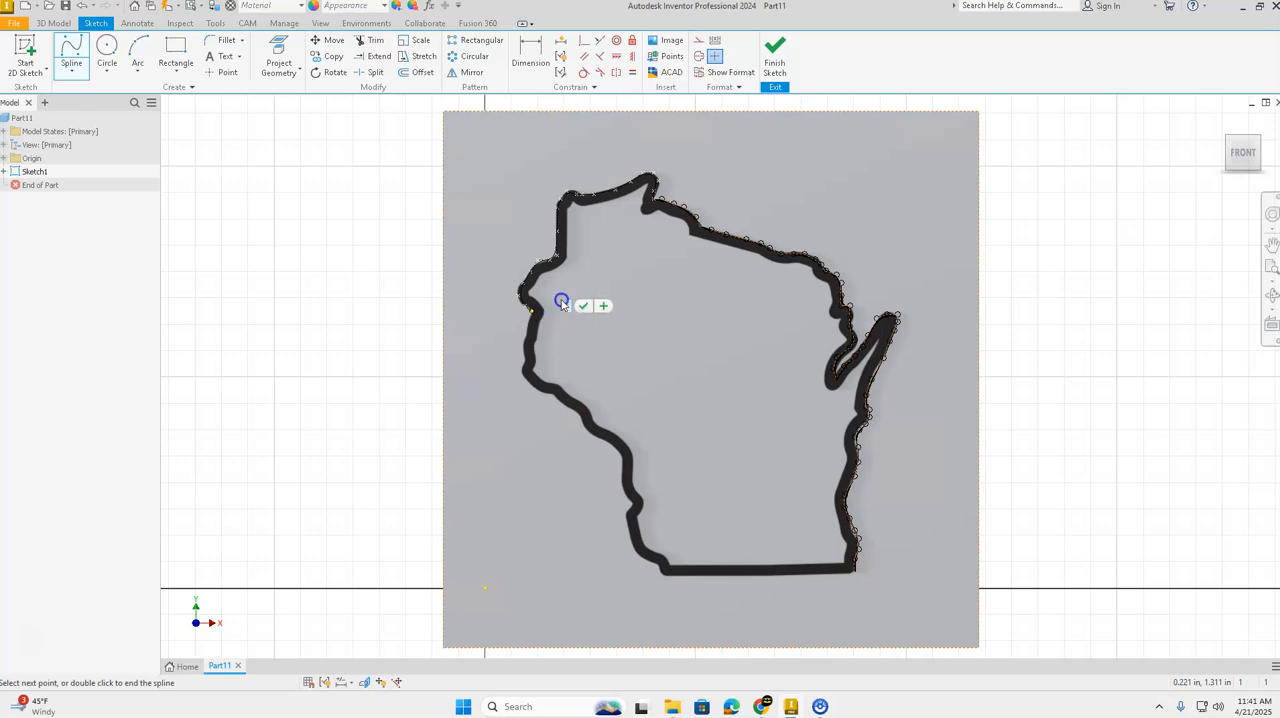
left_click(533, 313)
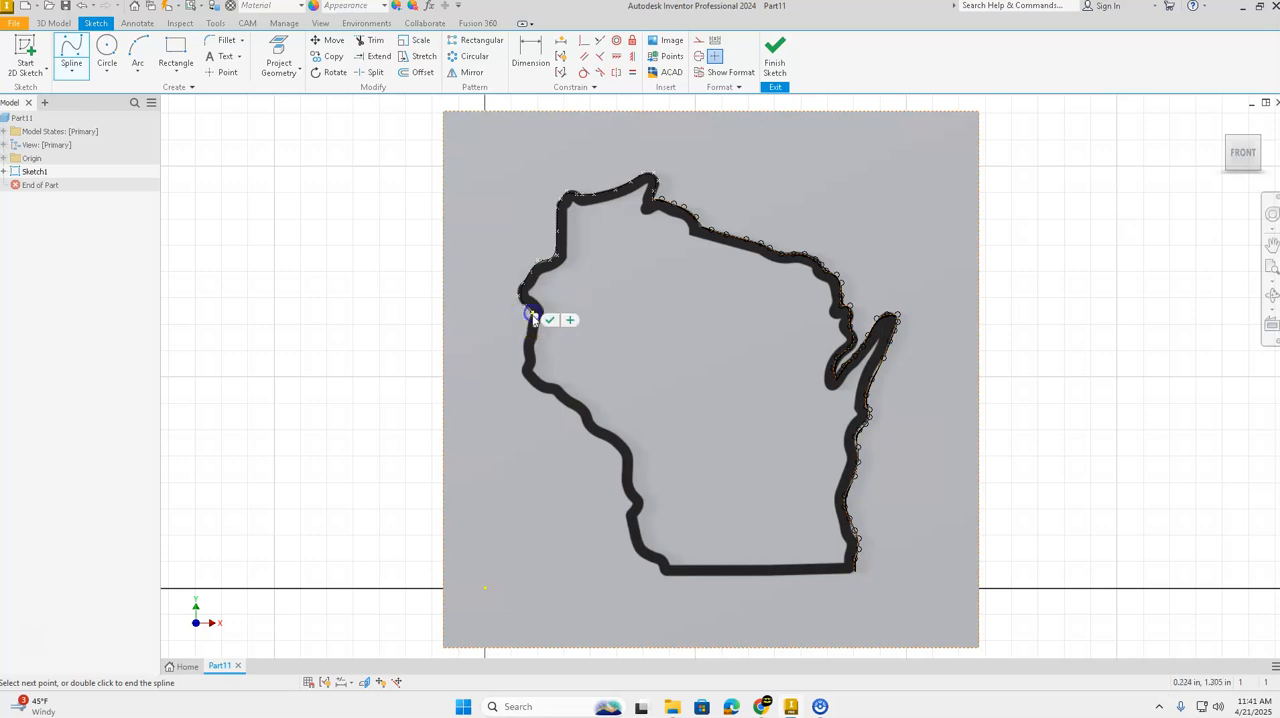
Step: Continue the spline from that notch down the west edge to the bend where the outline turns southeast
left_click_drag(535, 323, 571, 306)
left_click(530, 322)
left_click(521, 354)
left_click_drag(526, 360, 565, 339)
left_click(524, 365)
left_click_drag(528, 371, 561, 333)
left_click(524, 377)
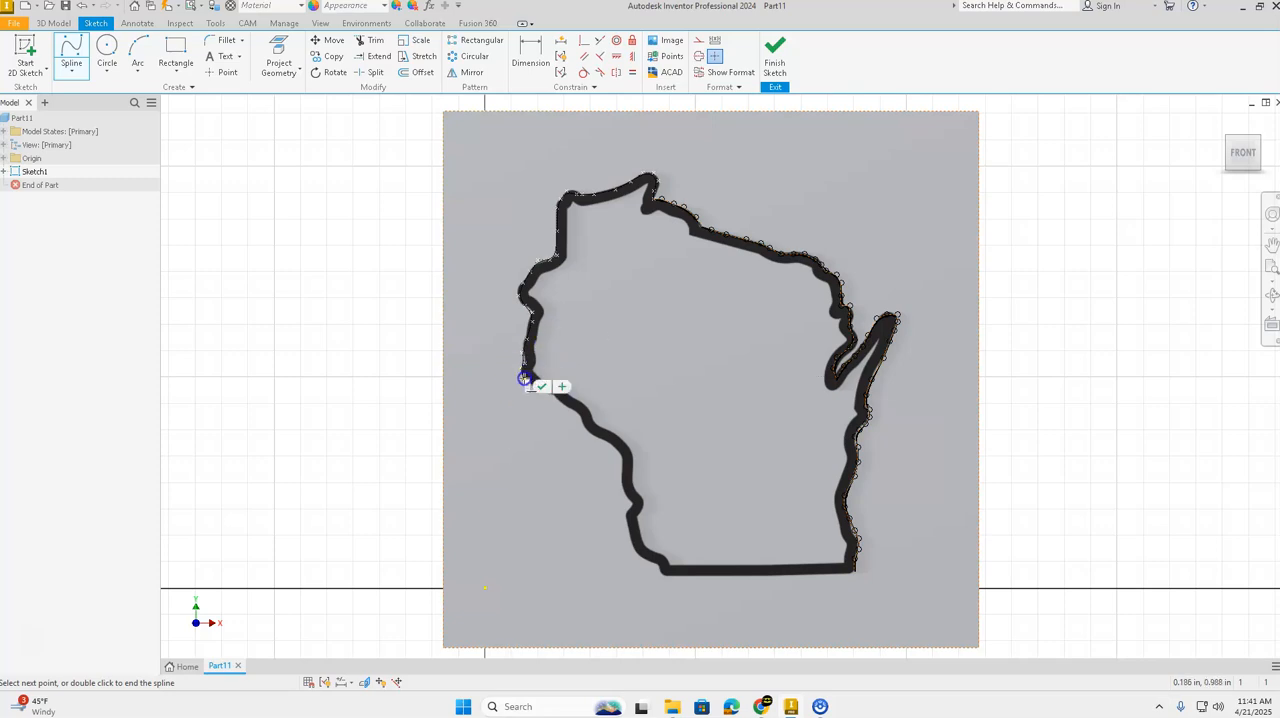
Step: Trace around the west-edge bend and along the start of the southwest diagonal with further spline points
left_click(532, 390)
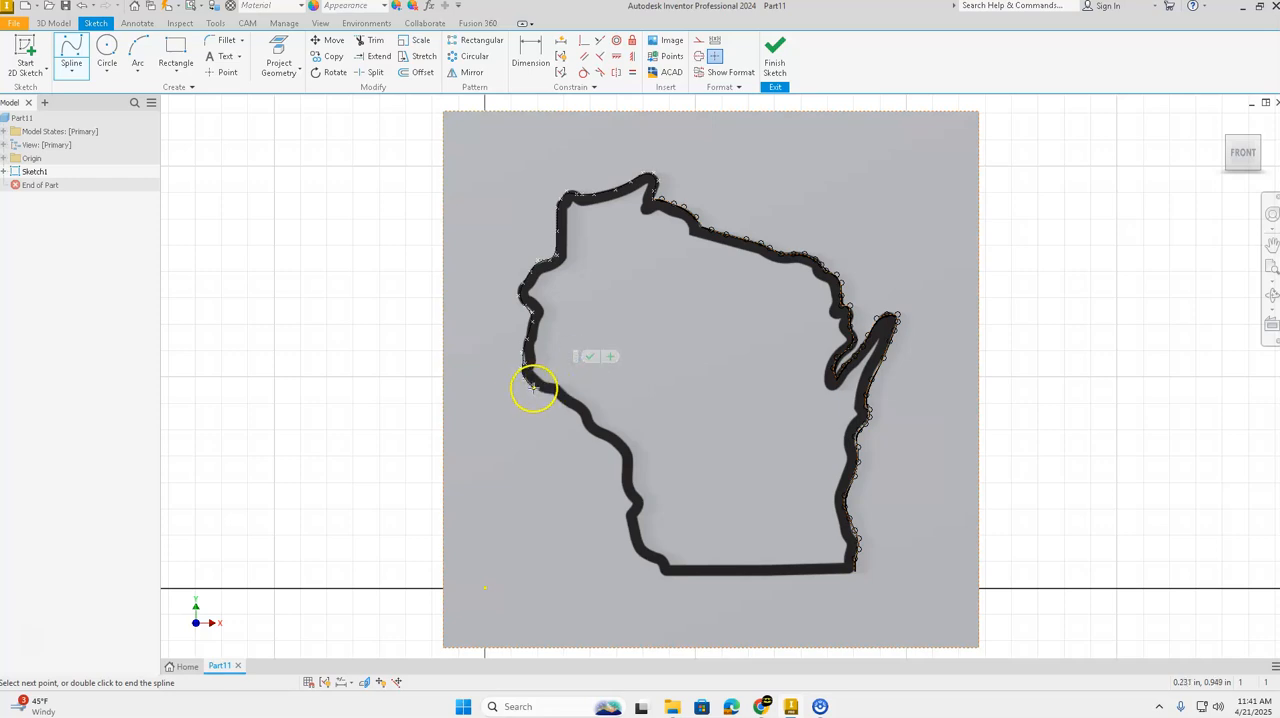
left_click_drag(536, 393, 588, 349)
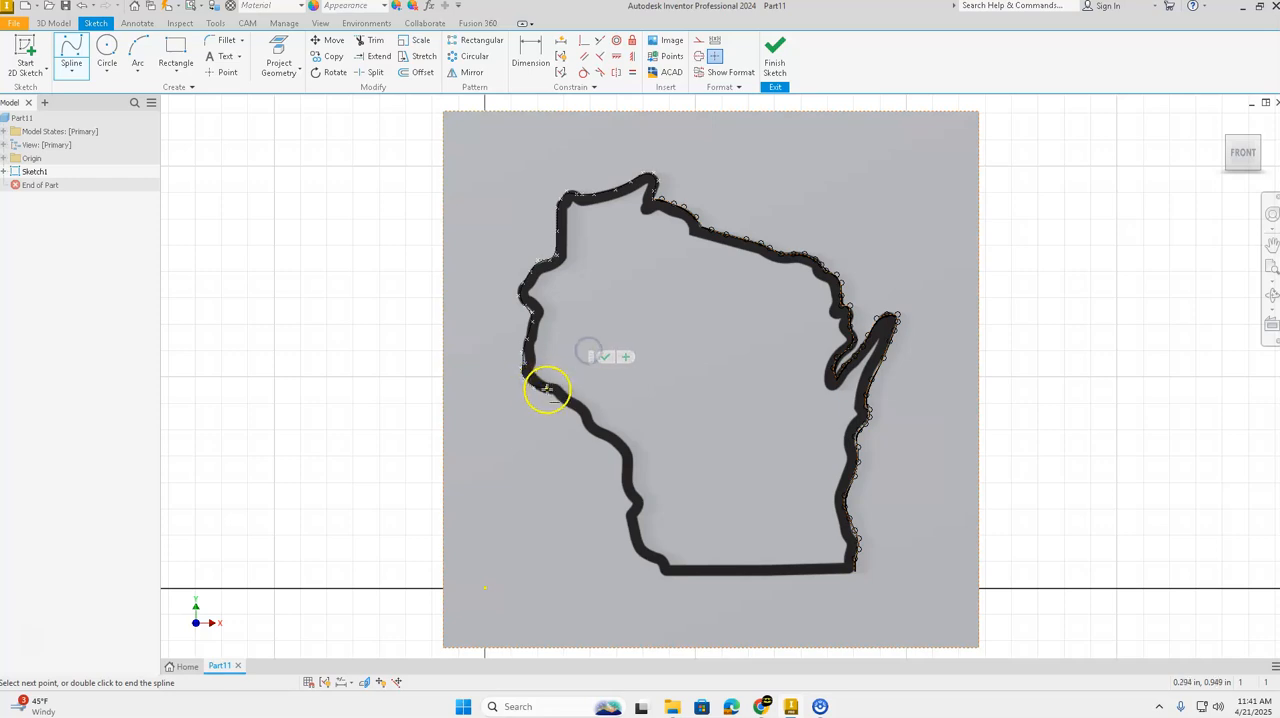
left_click(542, 394)
left_click_drag(545, 398, 595, 359)
left_click(556, 395)
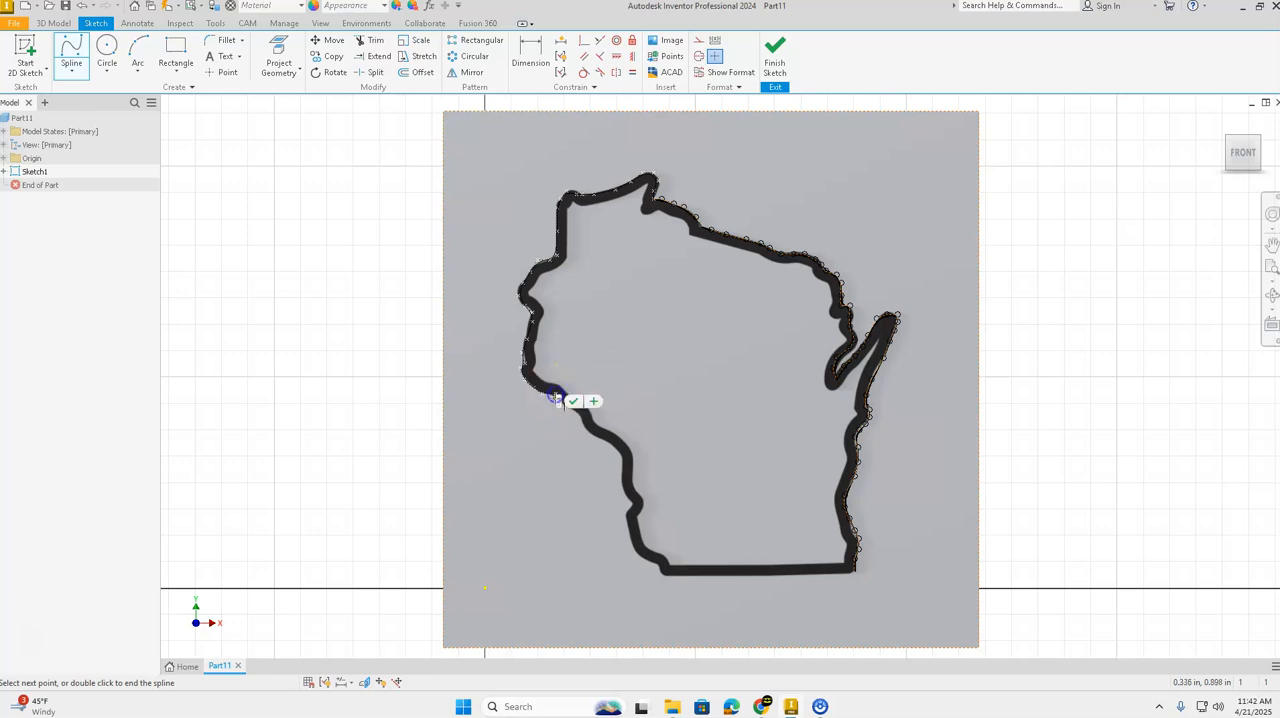
left_click_drag(558, 403, 603, 334)
left_click(556, 402)
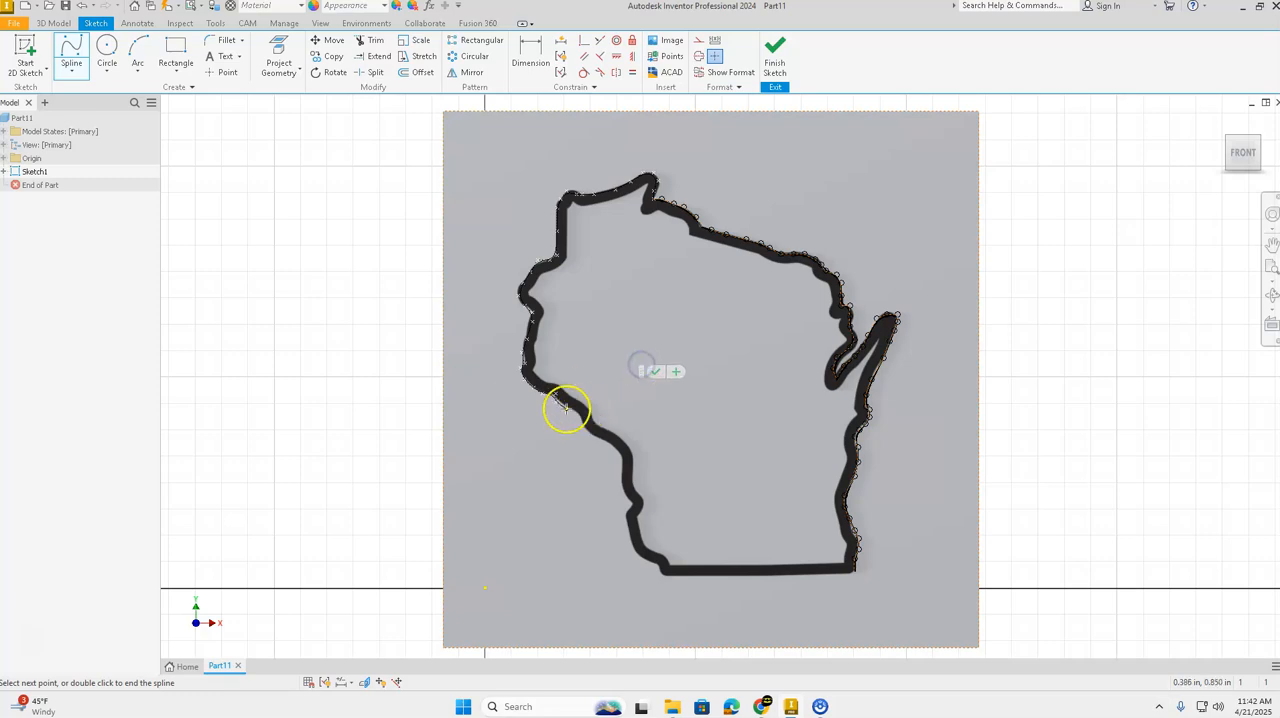
Step: Extend the spline over the stepped section midway along the southwest diagonal
left_click(568, 411)
left_click_drag(572, 410, 594, 371)
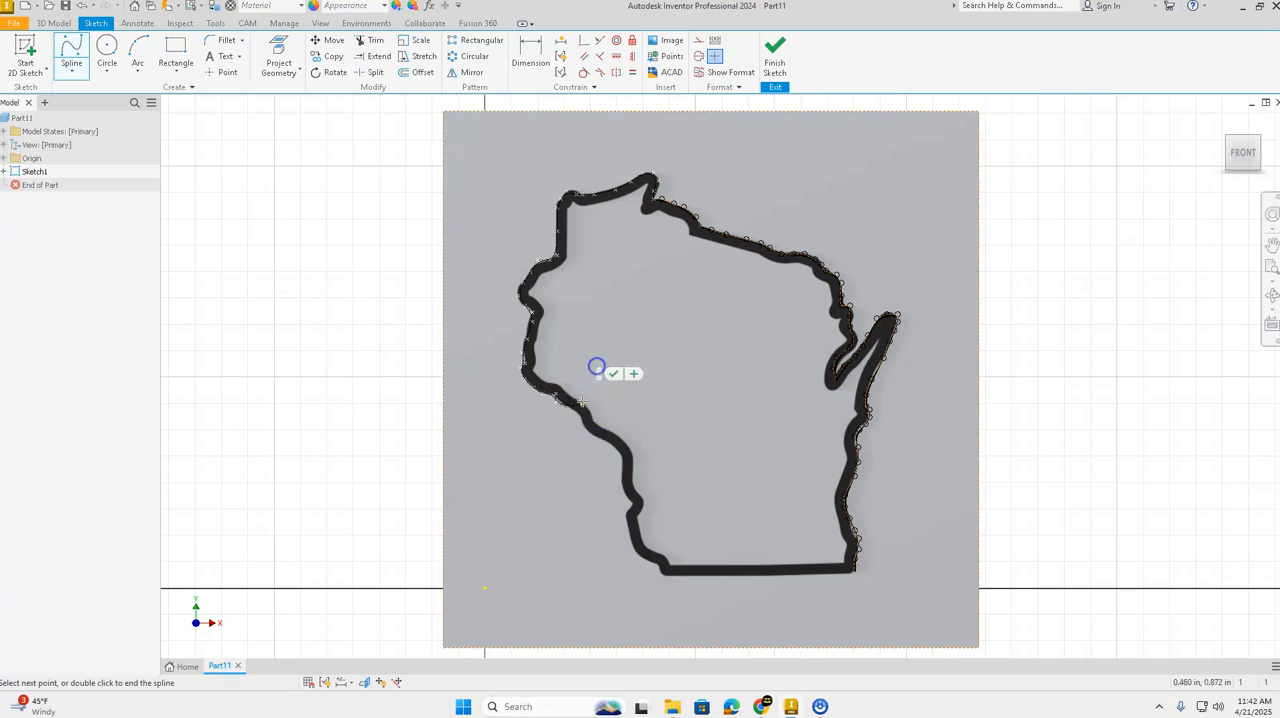
left_click(580, 414)
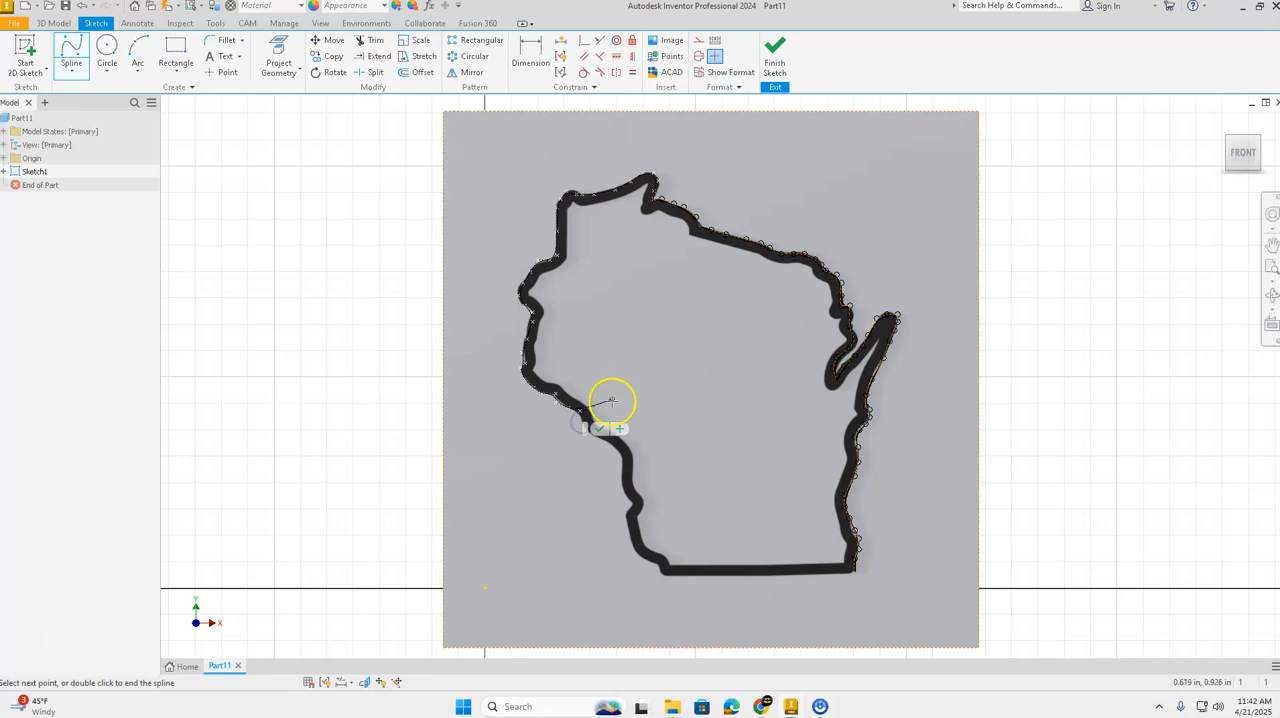
left_click(598, 417)
left_click(582, 423)
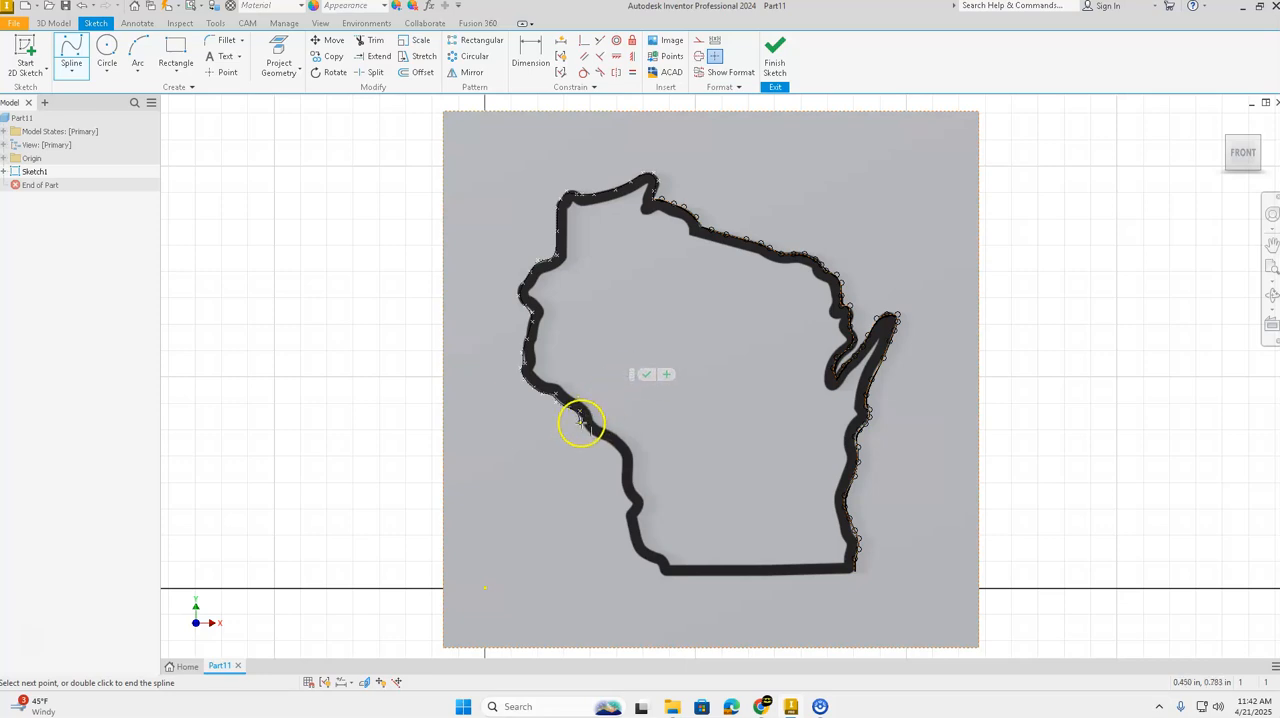
left_click(589, 437)
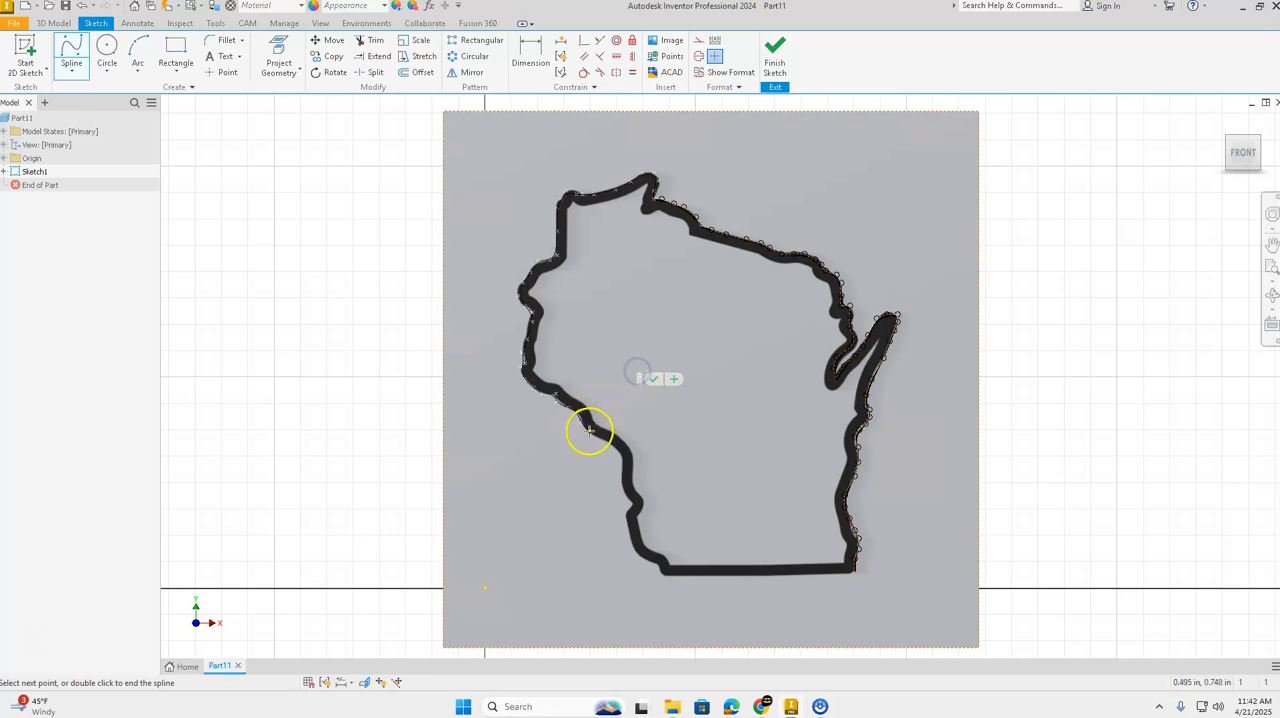
left_click(606, 412)
Step: Continue the spline along the lower southwest diagonal to where the outline turns straight down
left_click(648, 344)
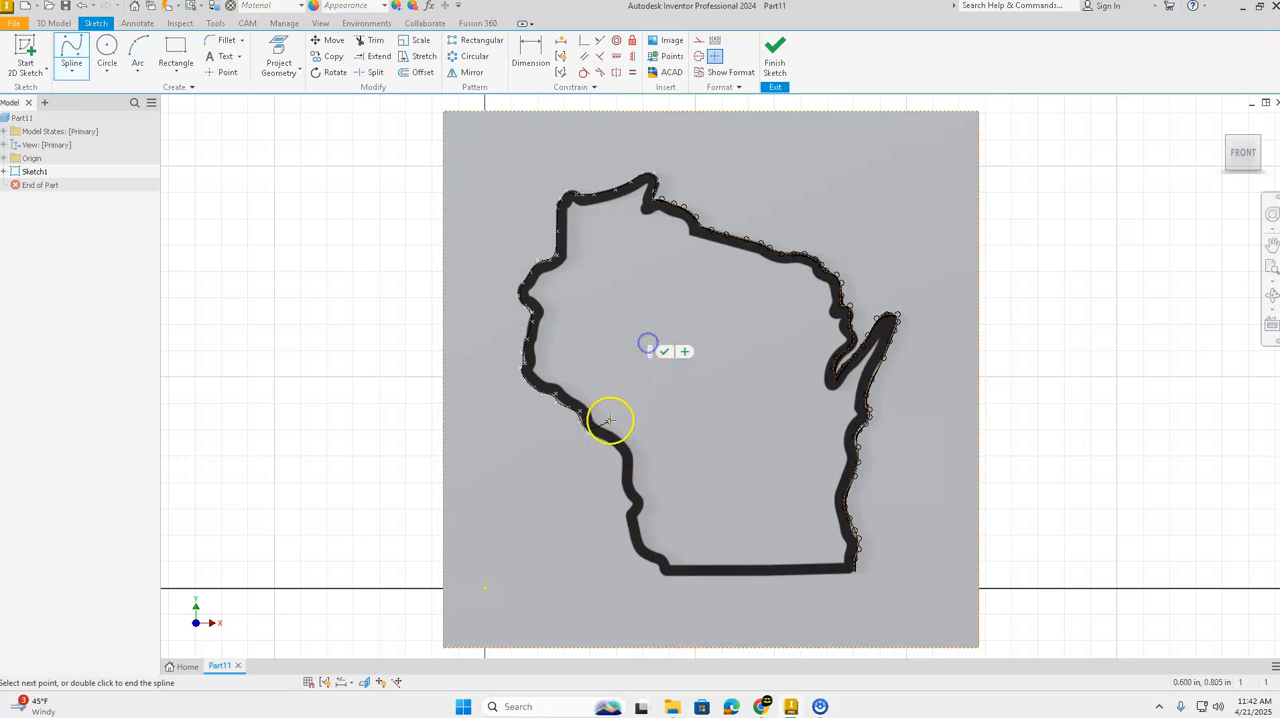
left_click(598, 437)
left_click(675, 373)
left_click(604, 446)
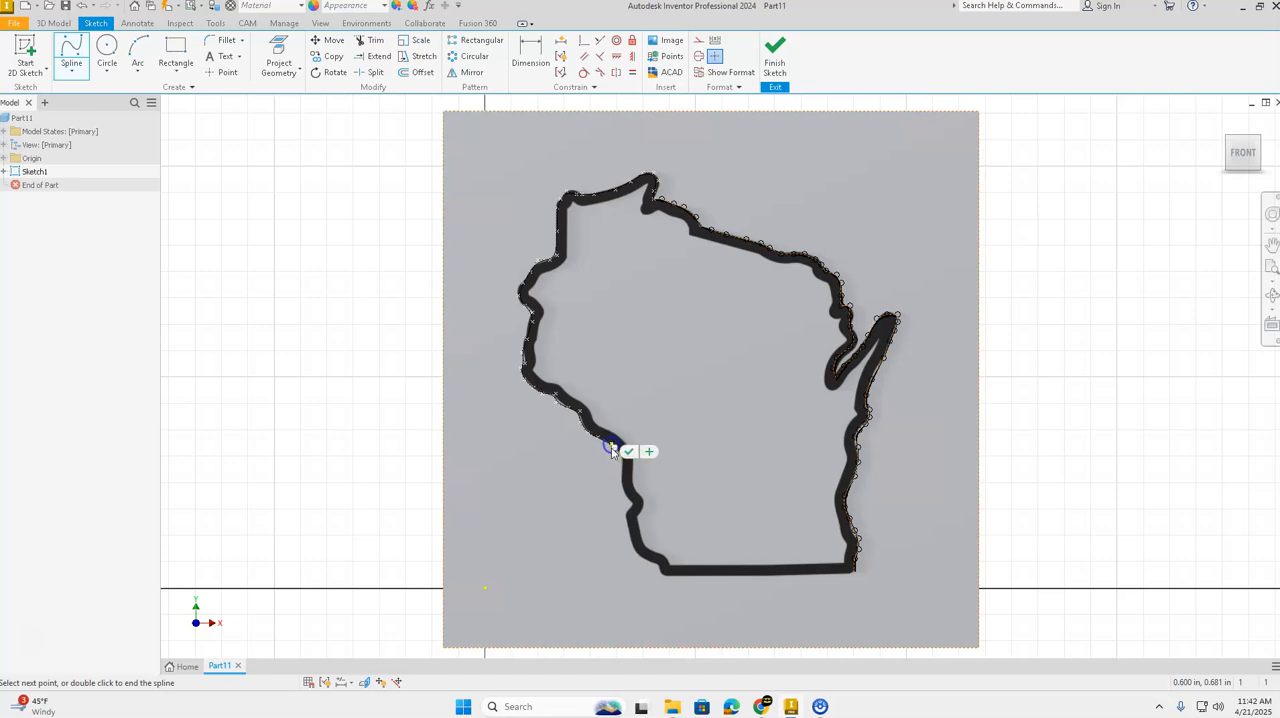
left_click(657, 398)
left_click(617, 451)
left_click(665, 405)
left_click(624, 462)
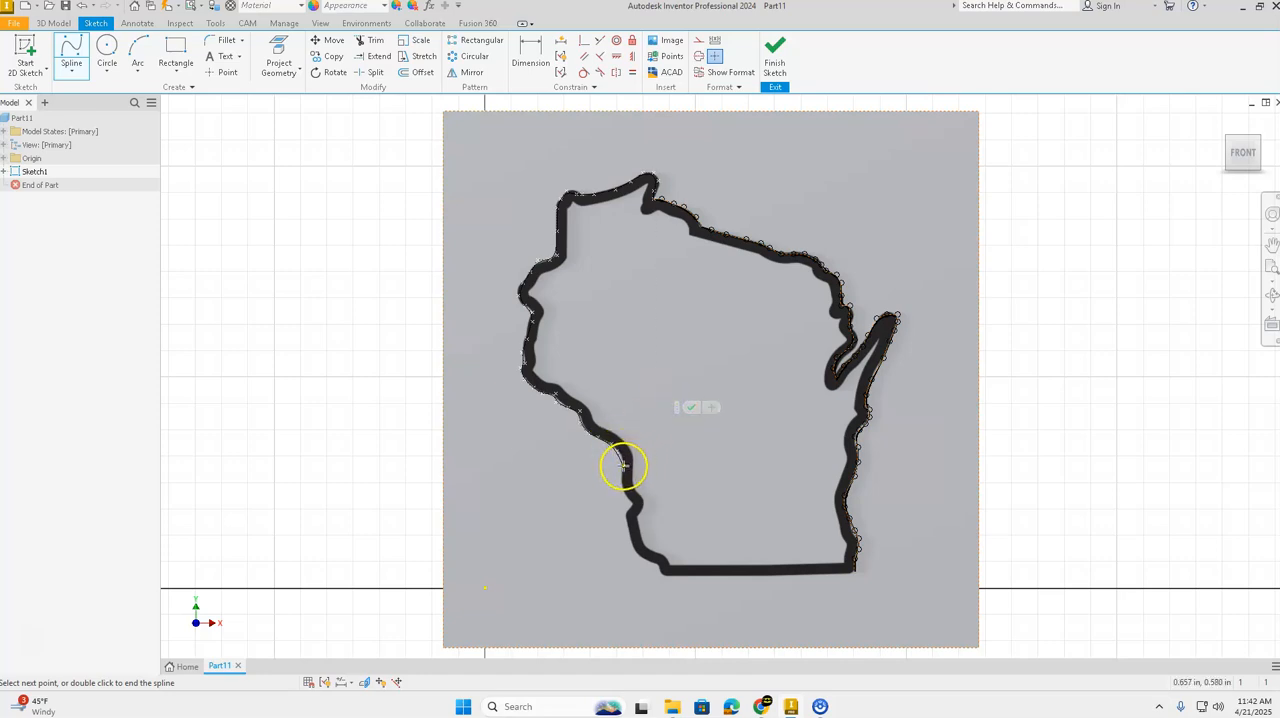
Step: Trace the spline down the lower west edge and past its small inward kink
left_click(620, 476)
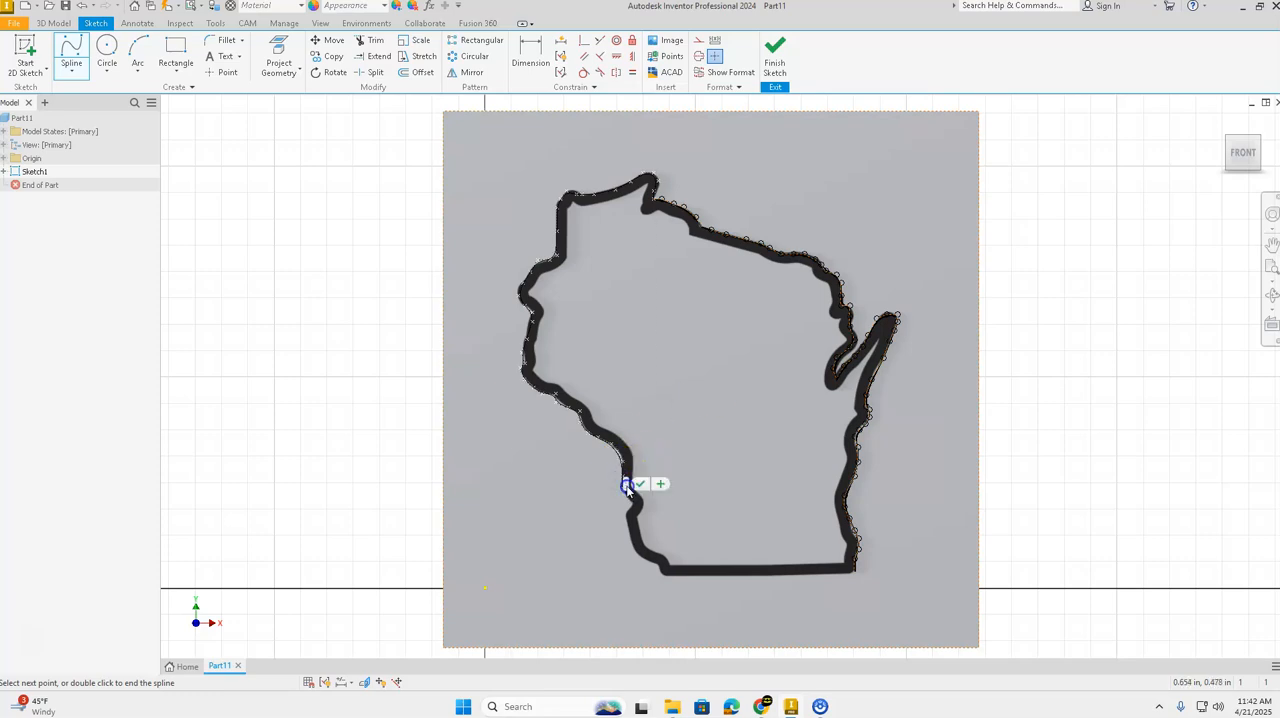
left_click(625, 492)
left_click_drag(627, 500, 704, 440)
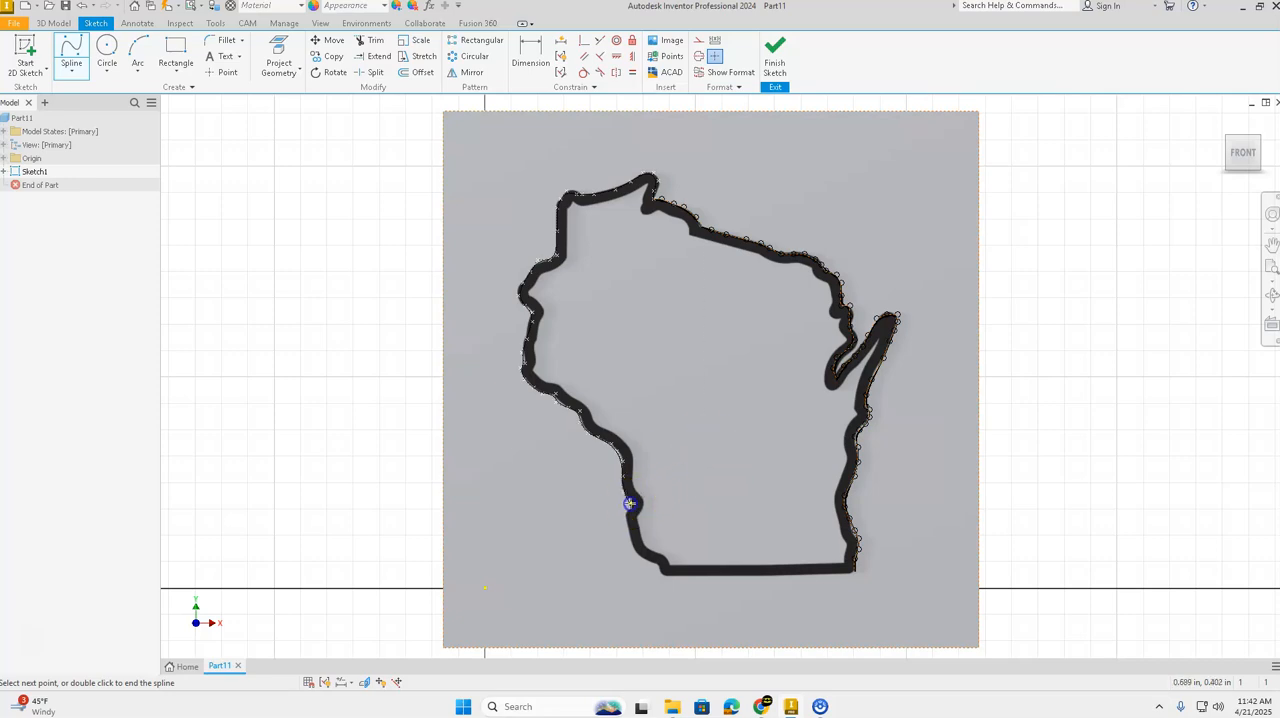
left_click_drag(631, 511, 692, 463)
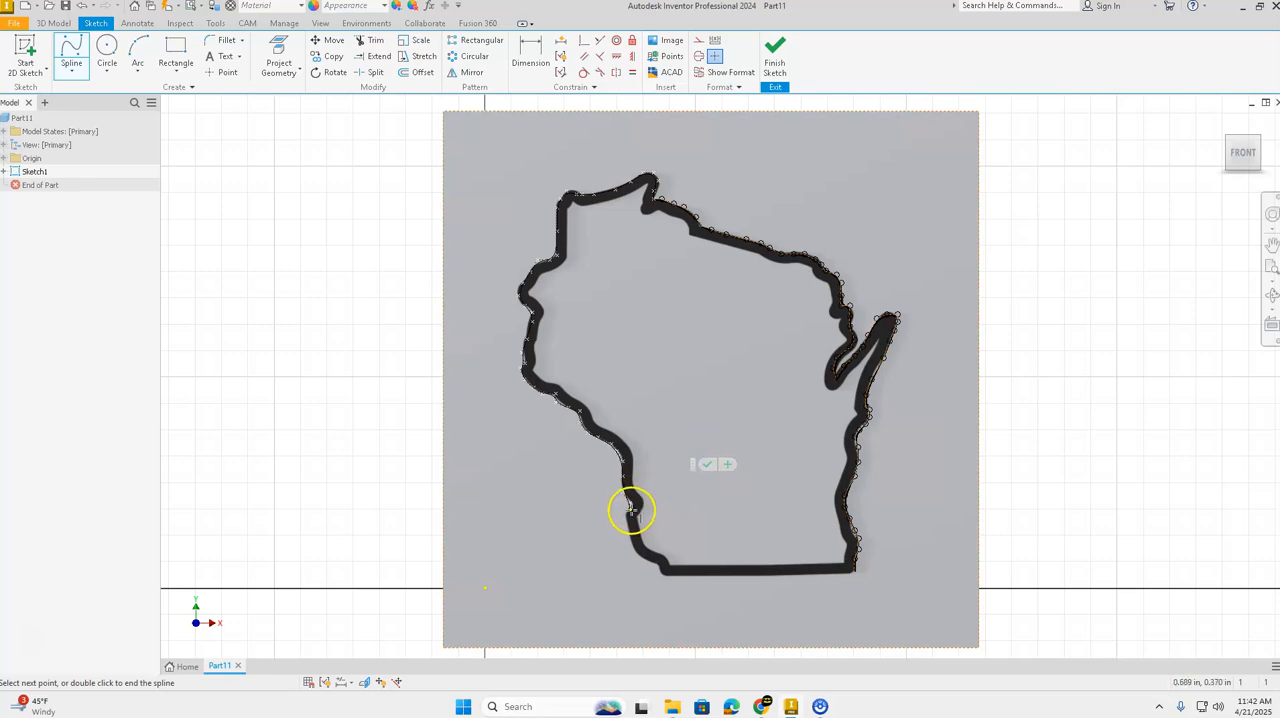
left_click_drag(633, 516, 716, 458)
left_click(626, 517)
left_click_drag(637, 523, 668, 489)
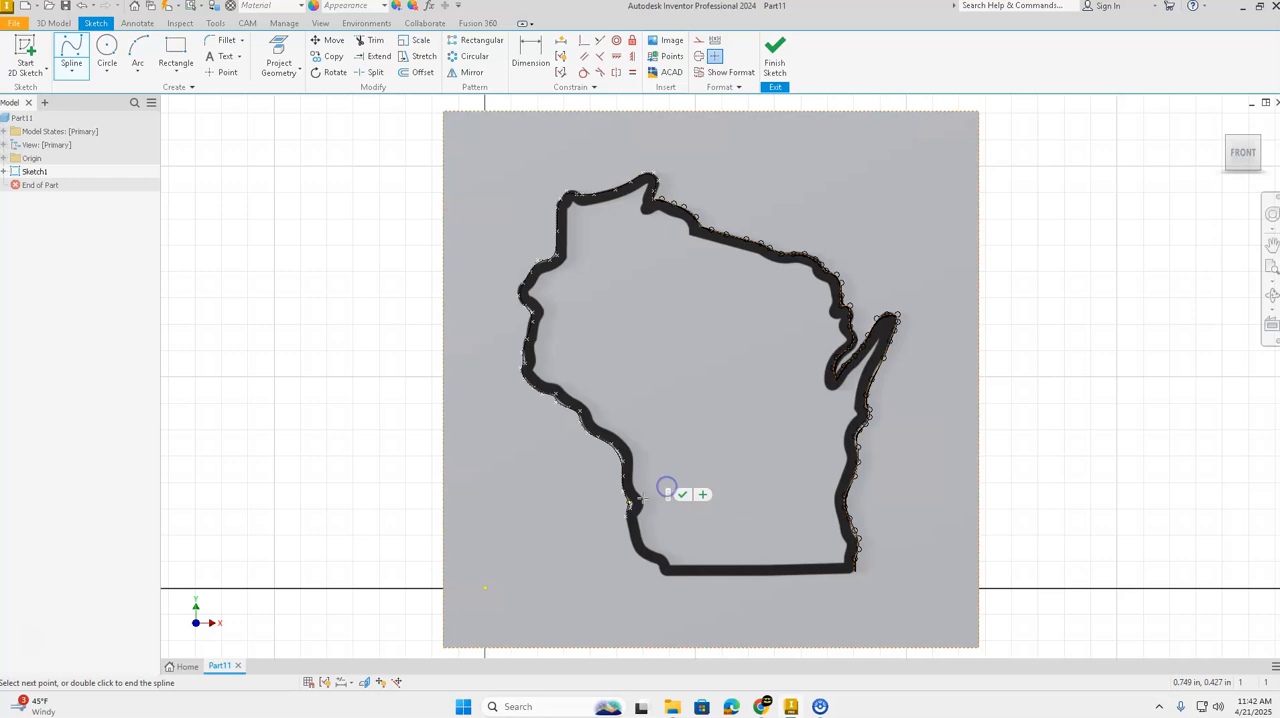
Step: Carry the spline down around the curved southwest corner to the start of the straight bottom edge
left_click(627, 527)
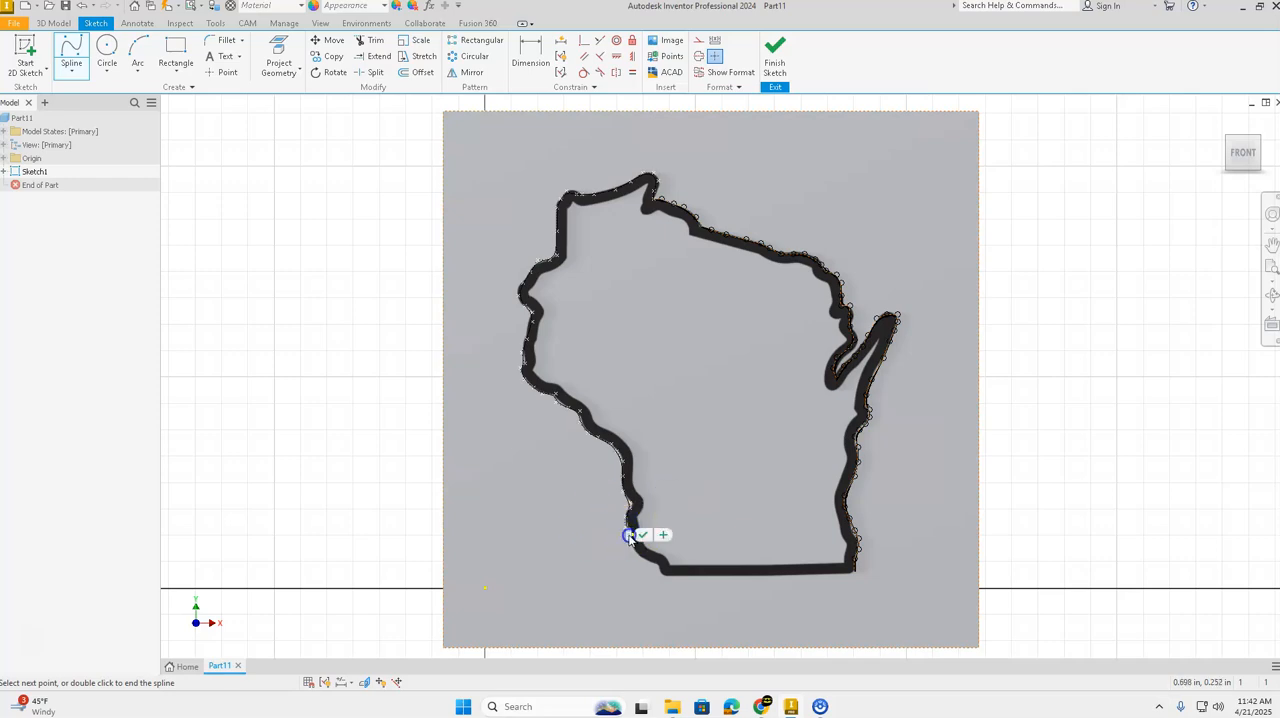
left_click(636, 554)
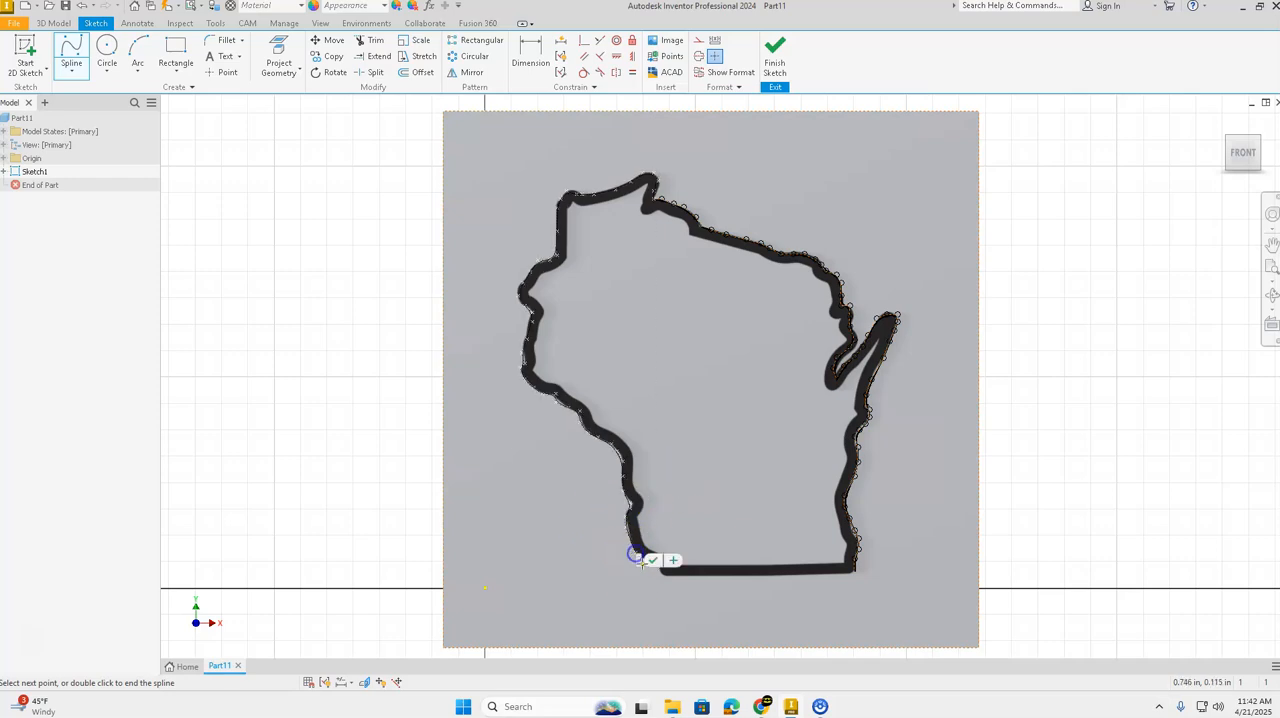
left_click(650, 562)
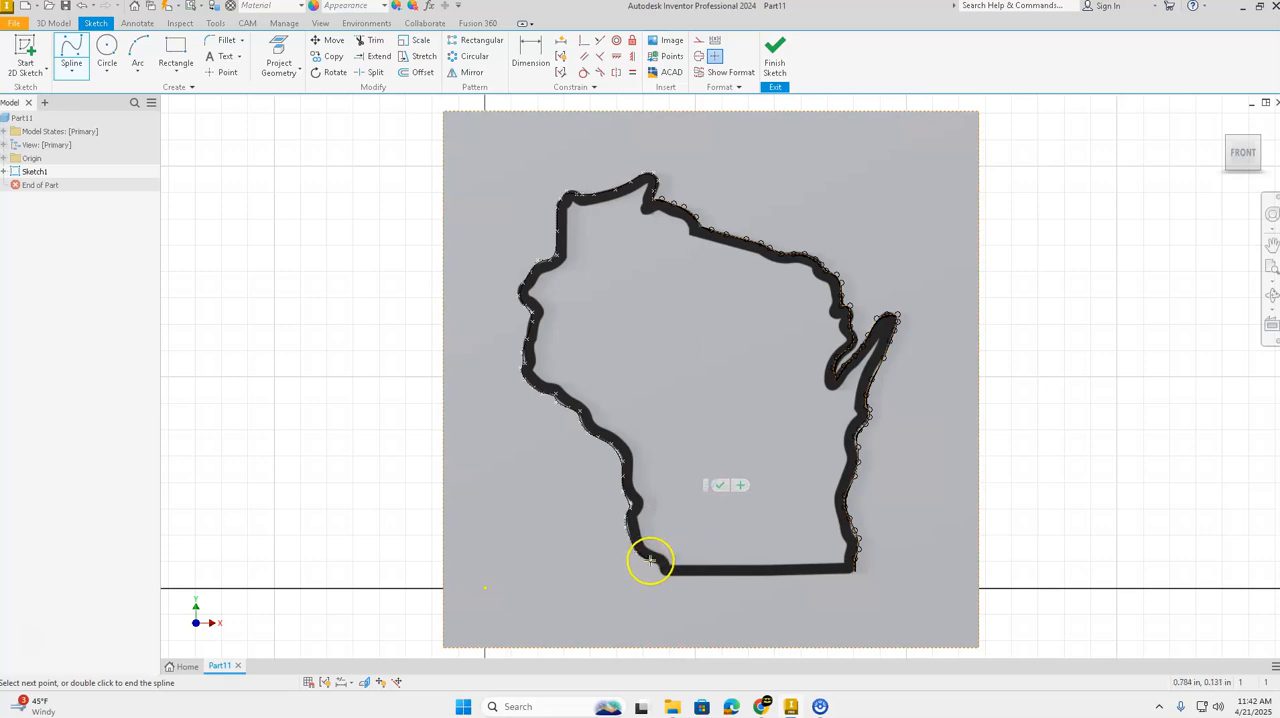
left_click(649, 561)
left_click(704, 485)
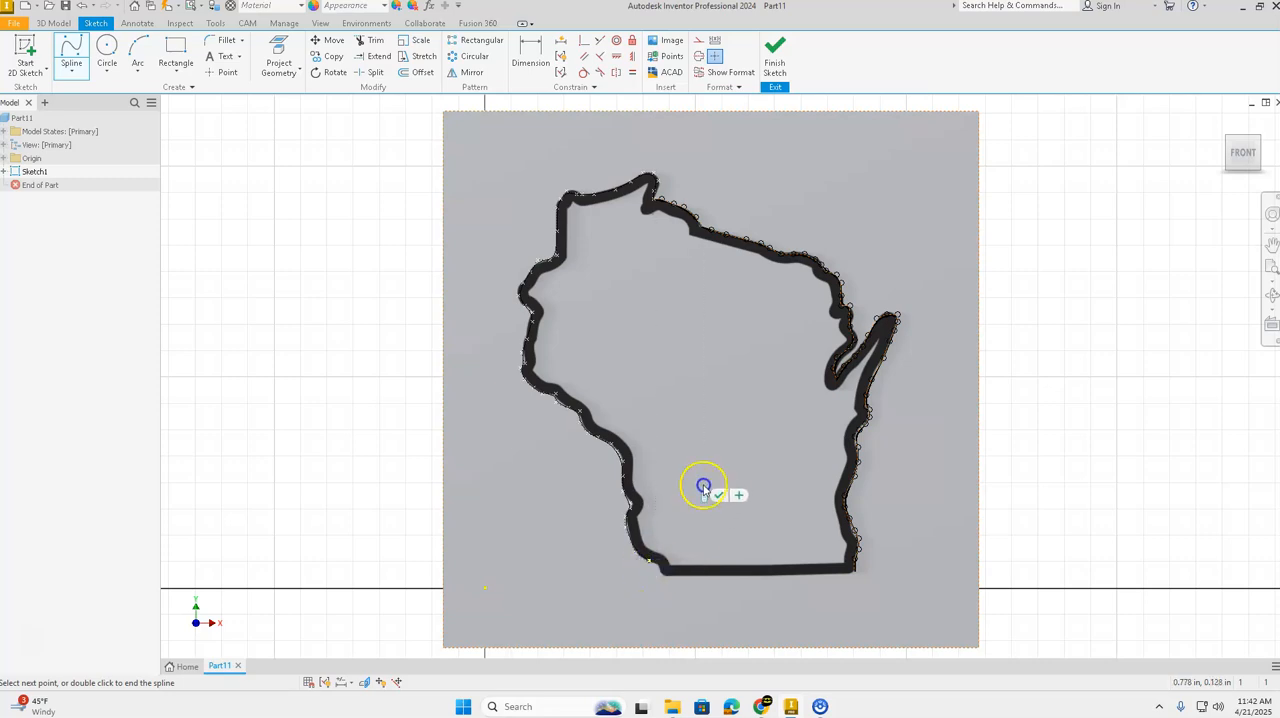
left_click(660, 571)
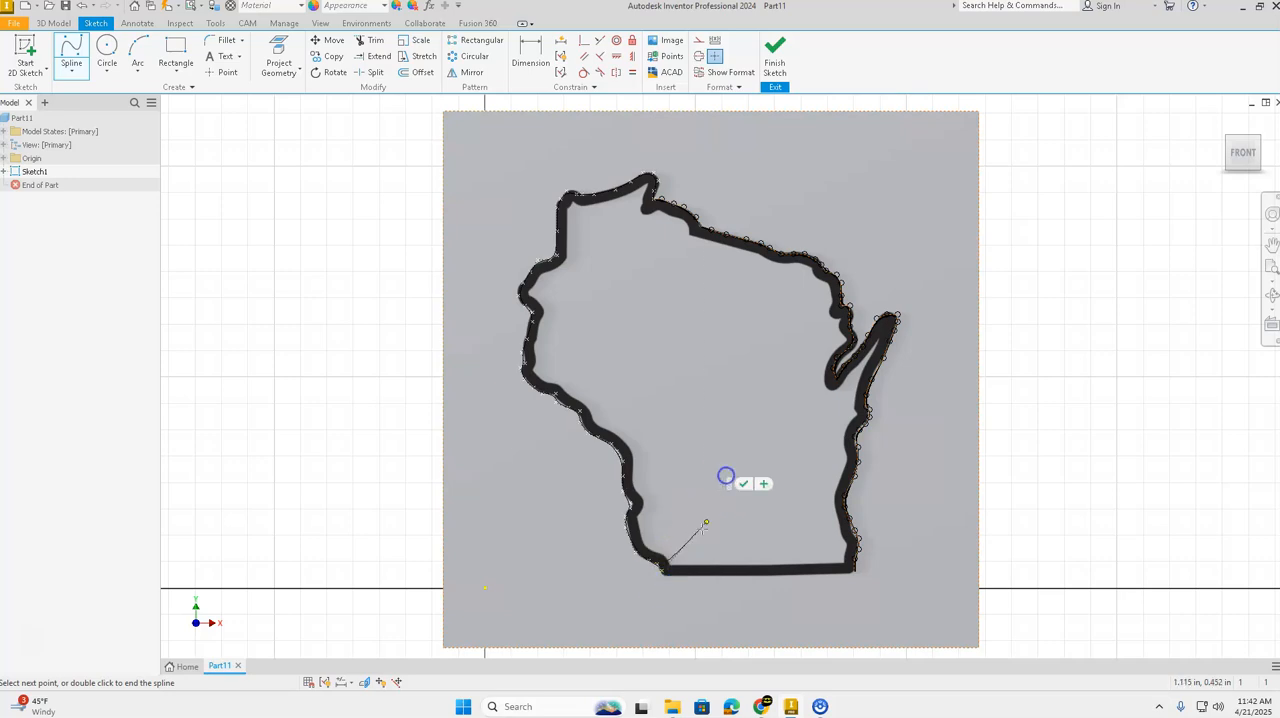
Step: Run the spline along the straight bottom edge, close it on the outline's starting point at the southeast corner, and finish it
left_click_drag(668, 582, 711, 472)
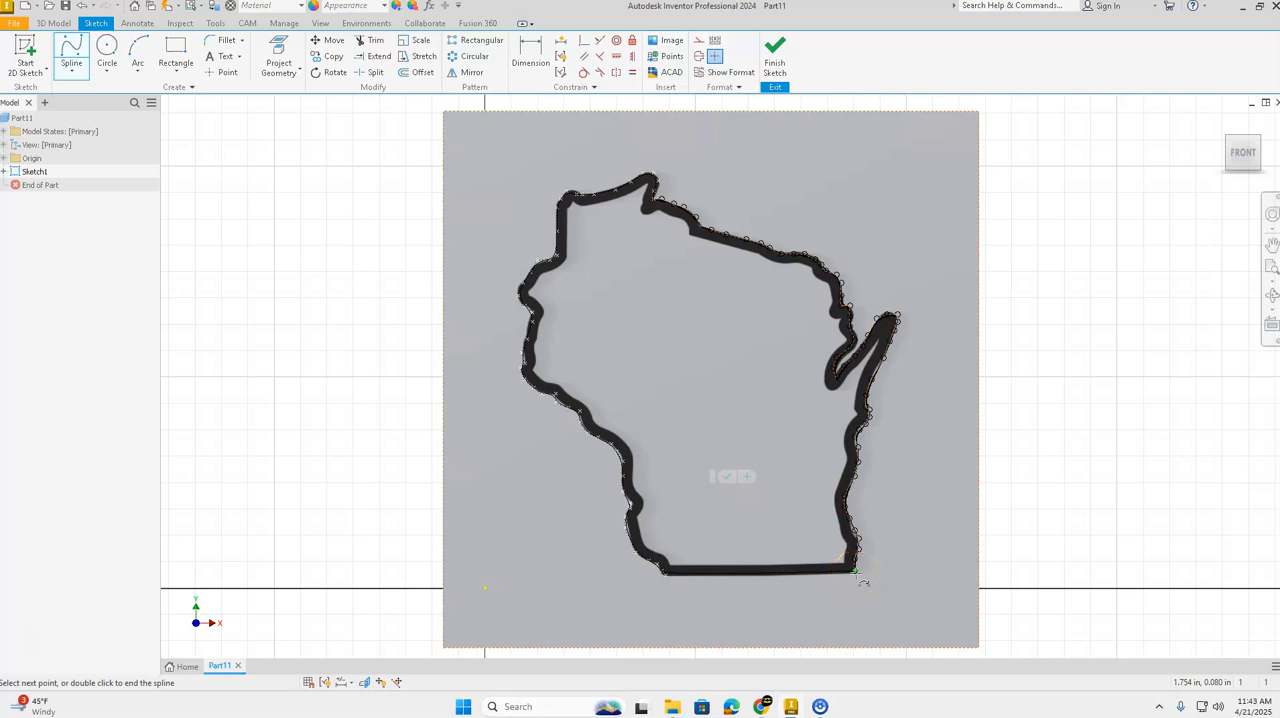
left_click(855, 572)
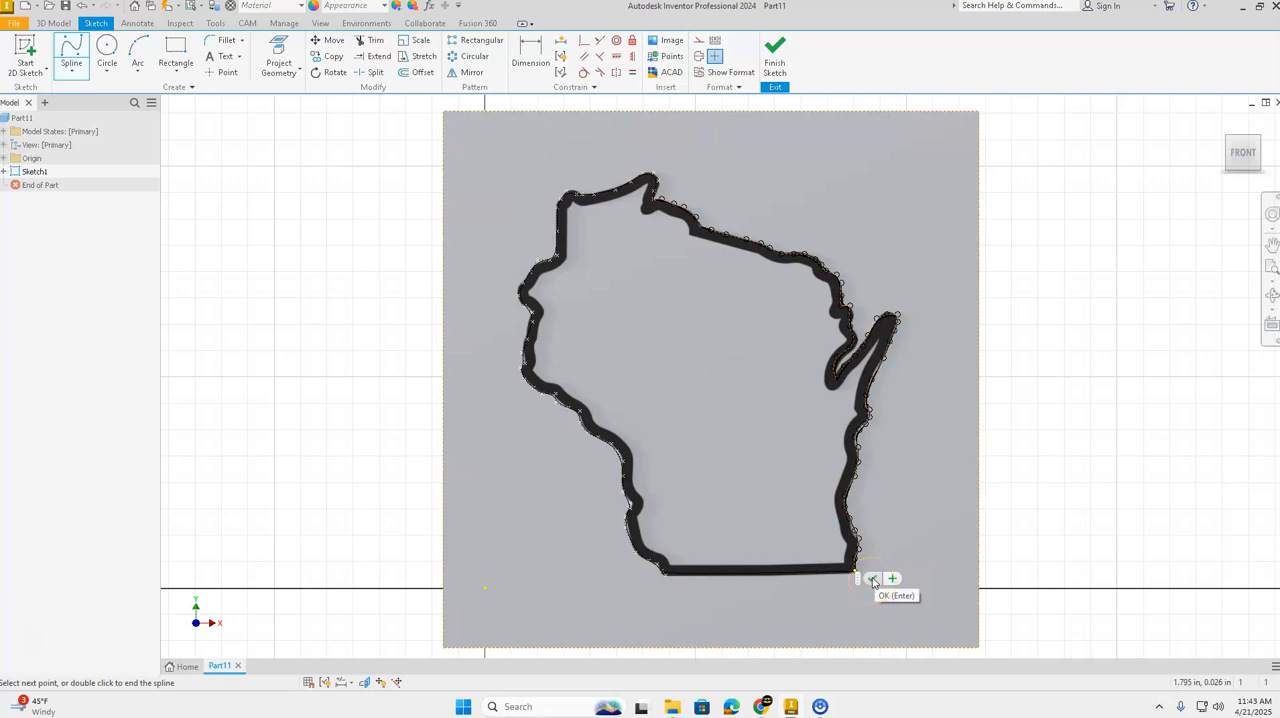
left_click(872, 579)
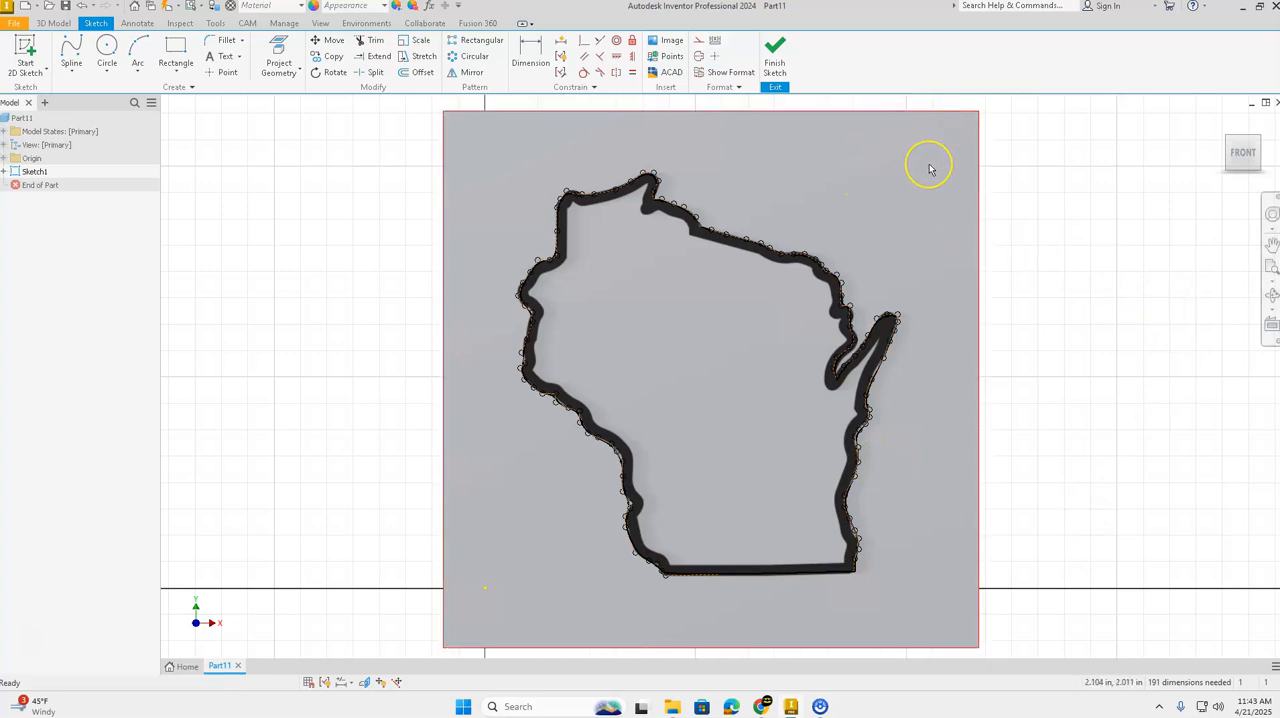
Step: Delete the reference image behind the traced outline and finish the sketch
mouse_move(929, 168)
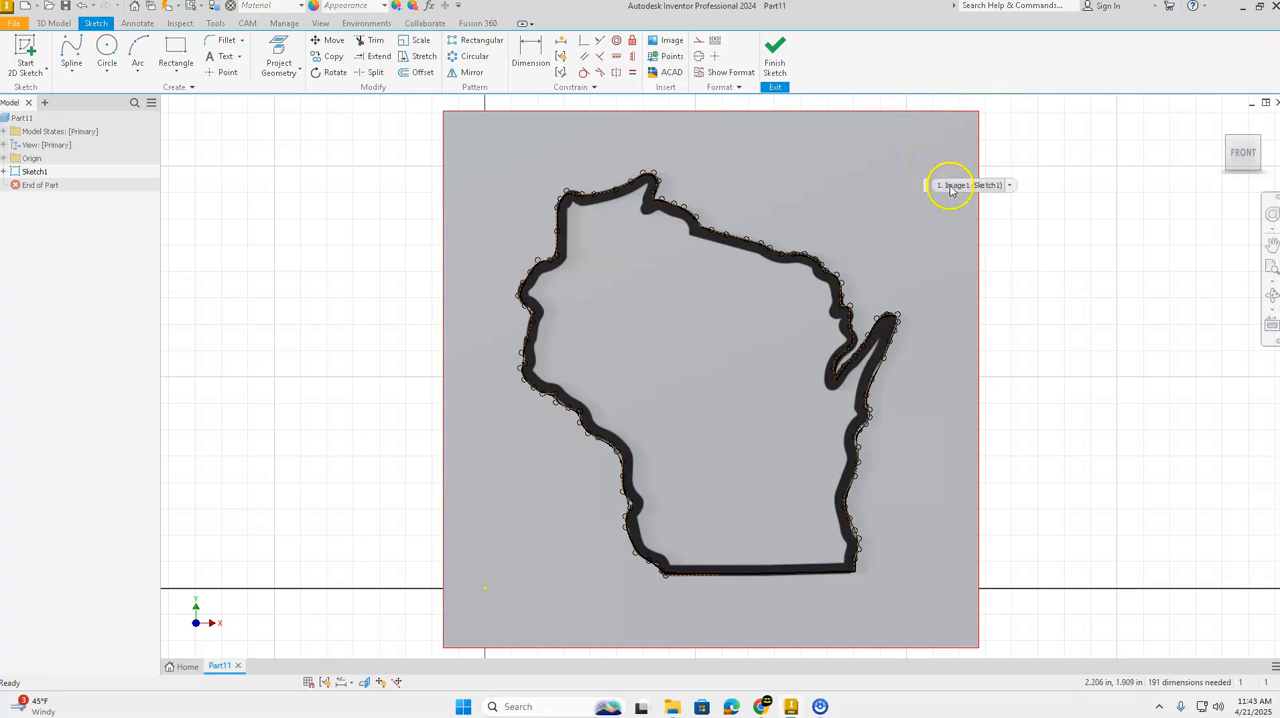
right_click(919, 204)
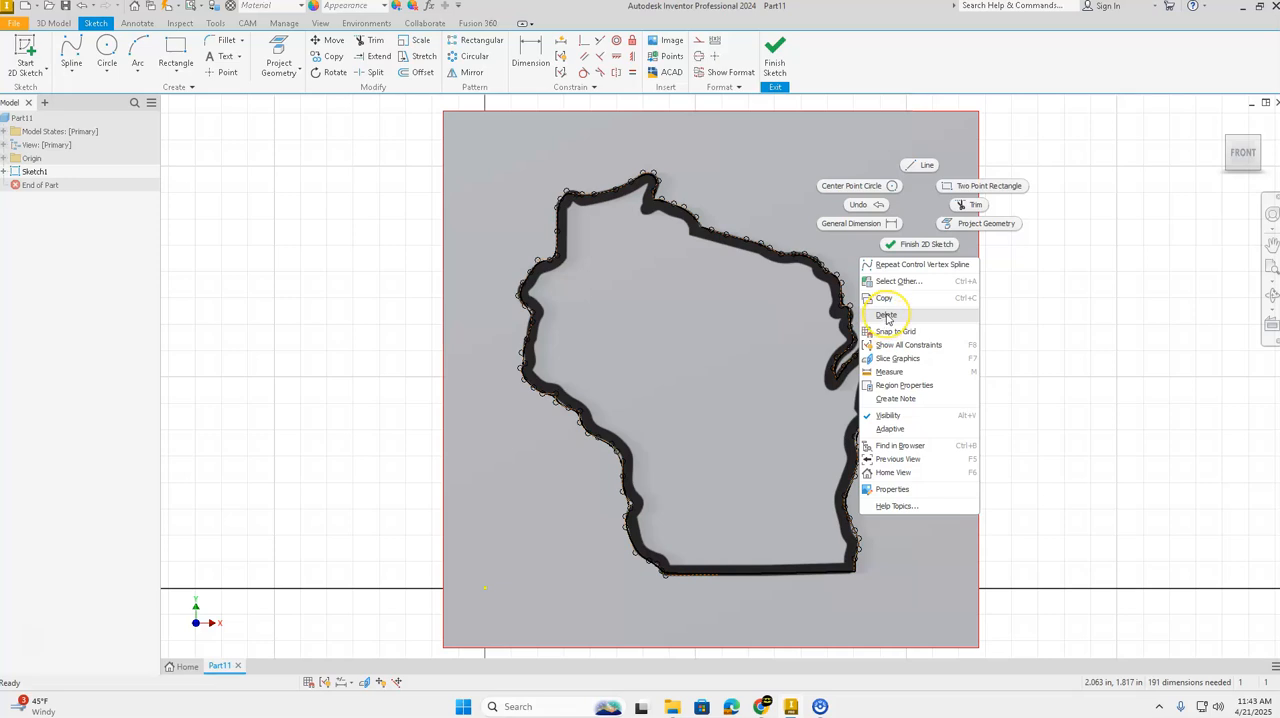
left_click(886, 316)
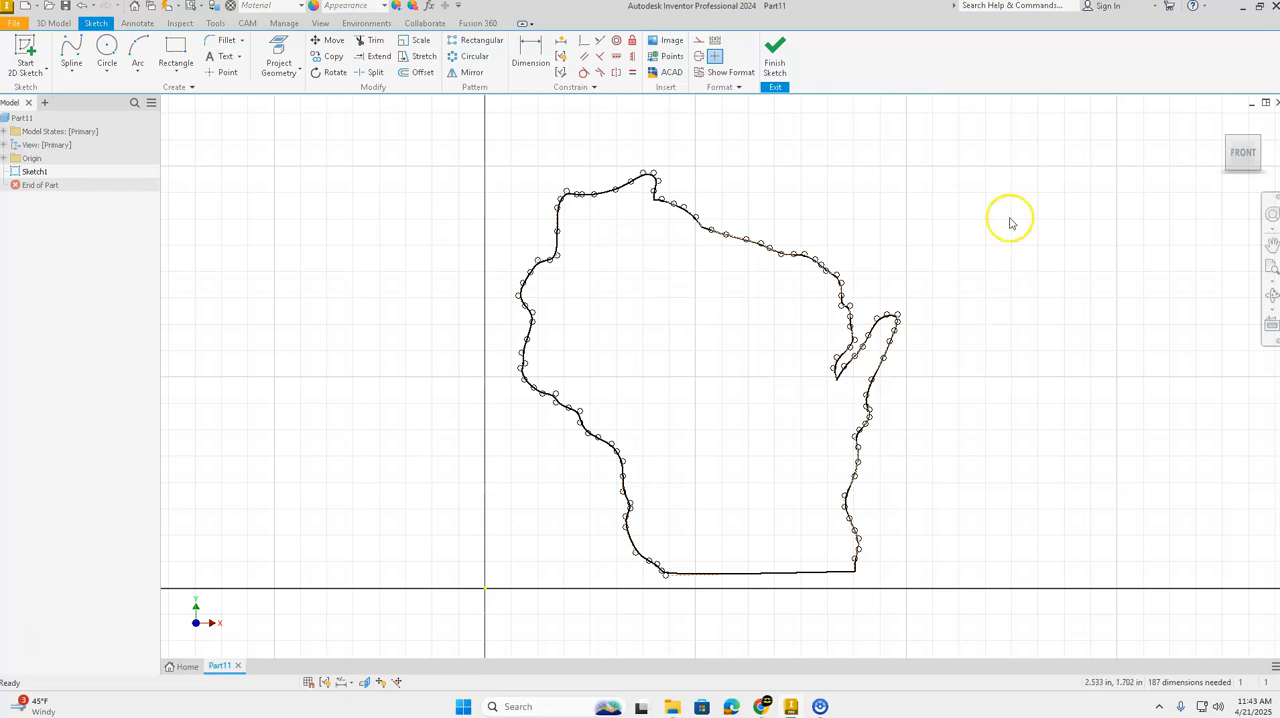
left_click(776, 52)
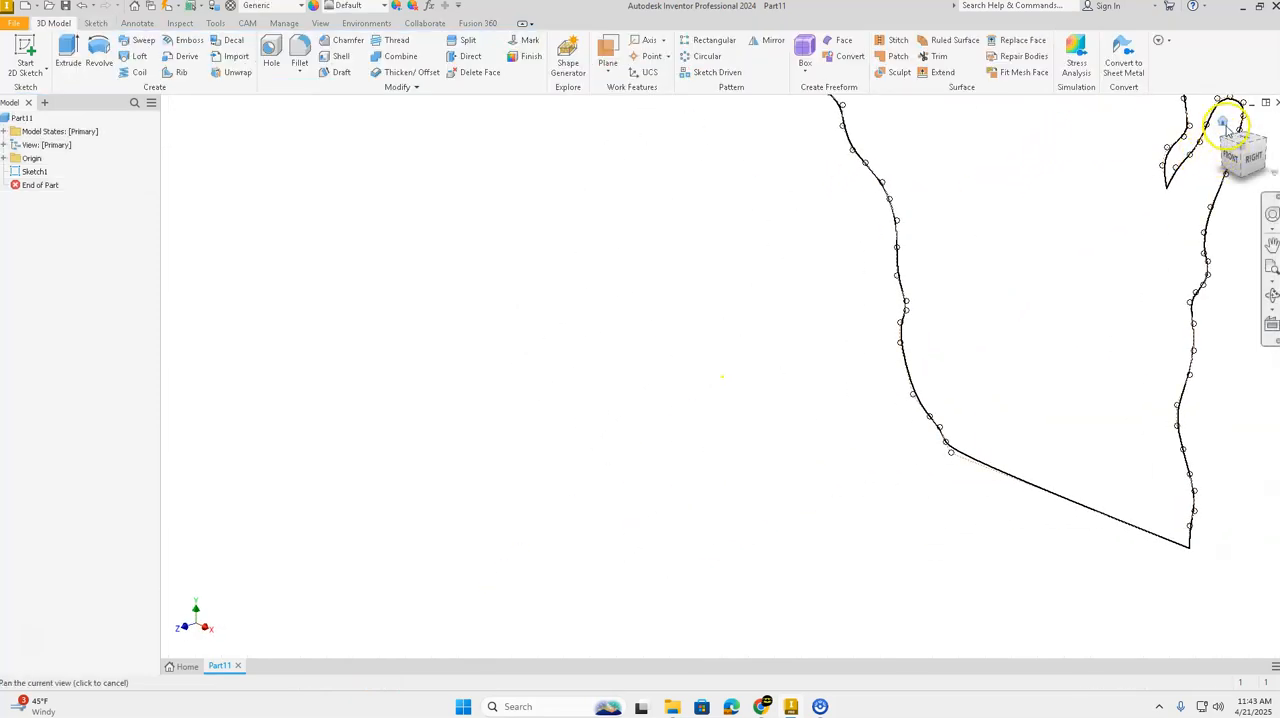
Step: Extrude the closed Wisconsin profile 0.125 in in the flipped direction
left_click(1224, 124)
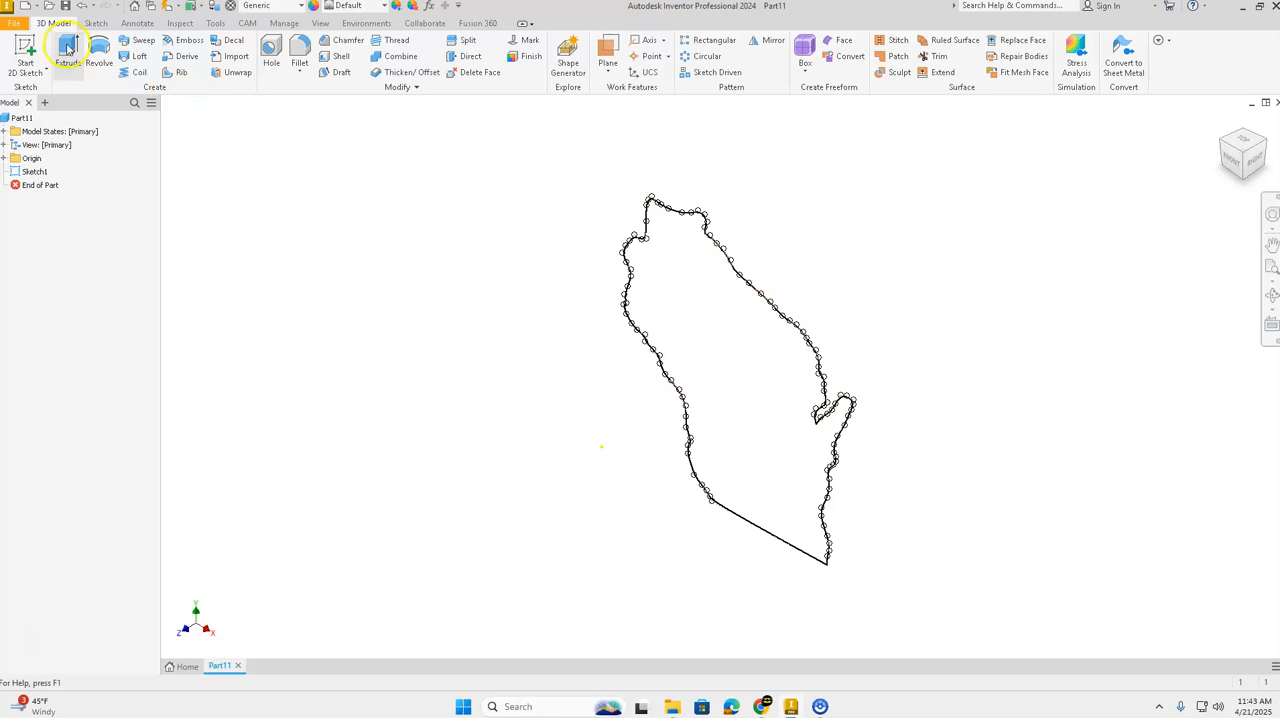
left_click(68, 50)
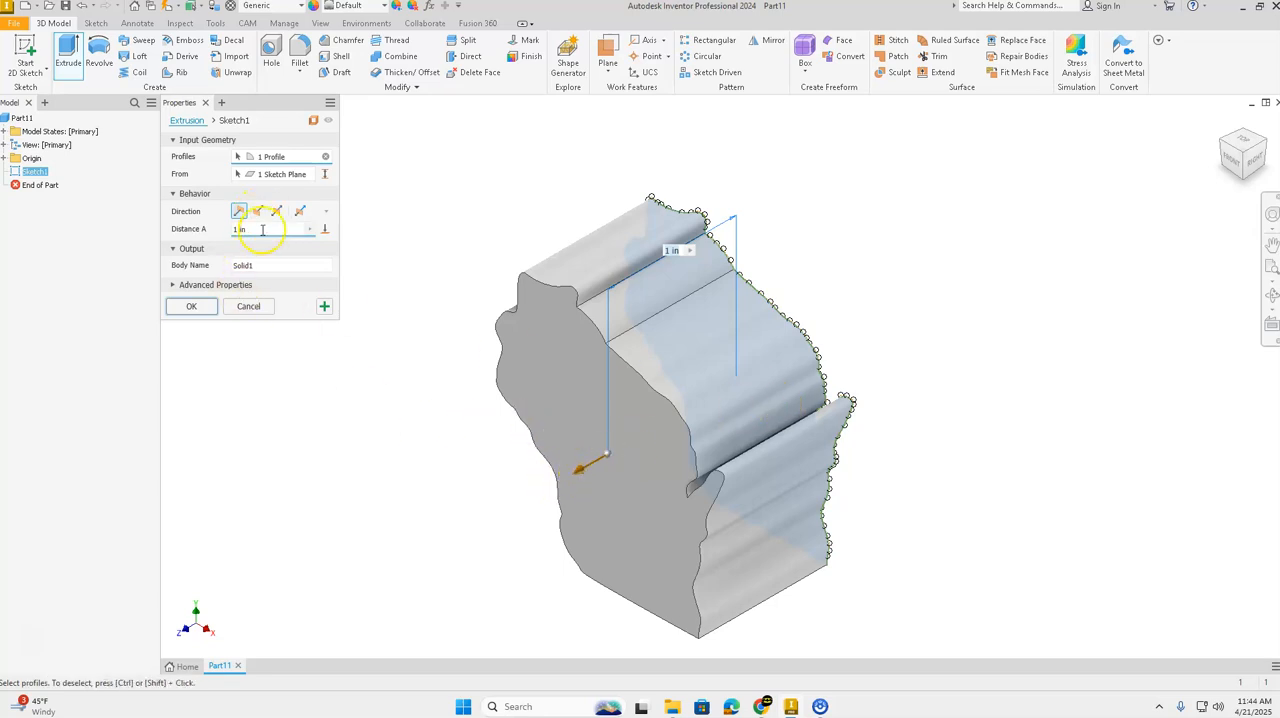
left_click(257, 211)
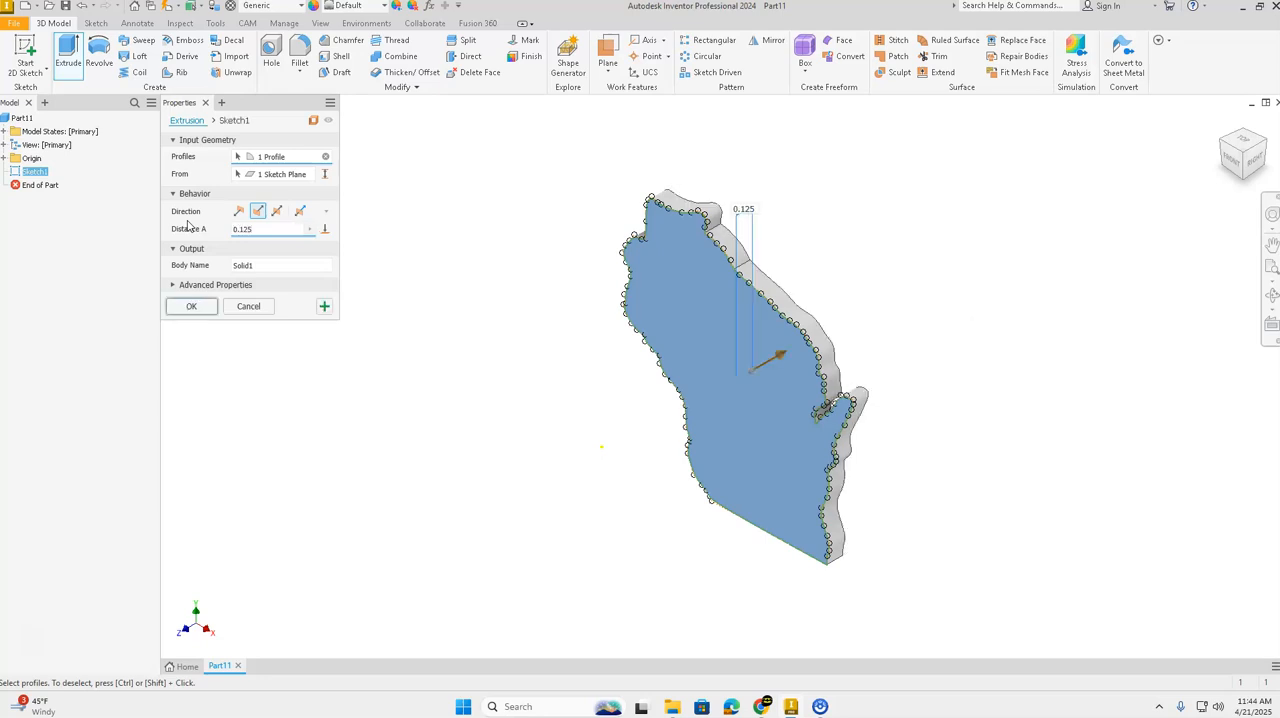
left_click(196, 306)
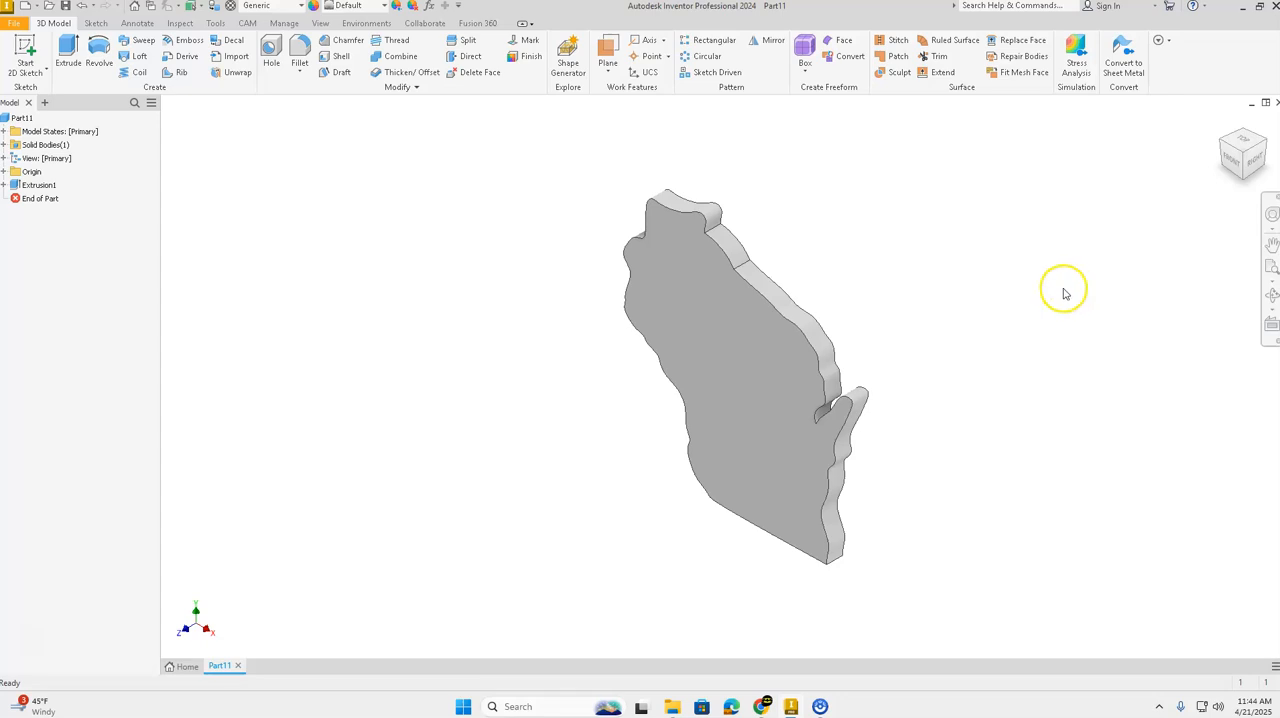
Step: Start a 2D sketch on the back face of the Wisconsin solid
left_click(1264, 143)
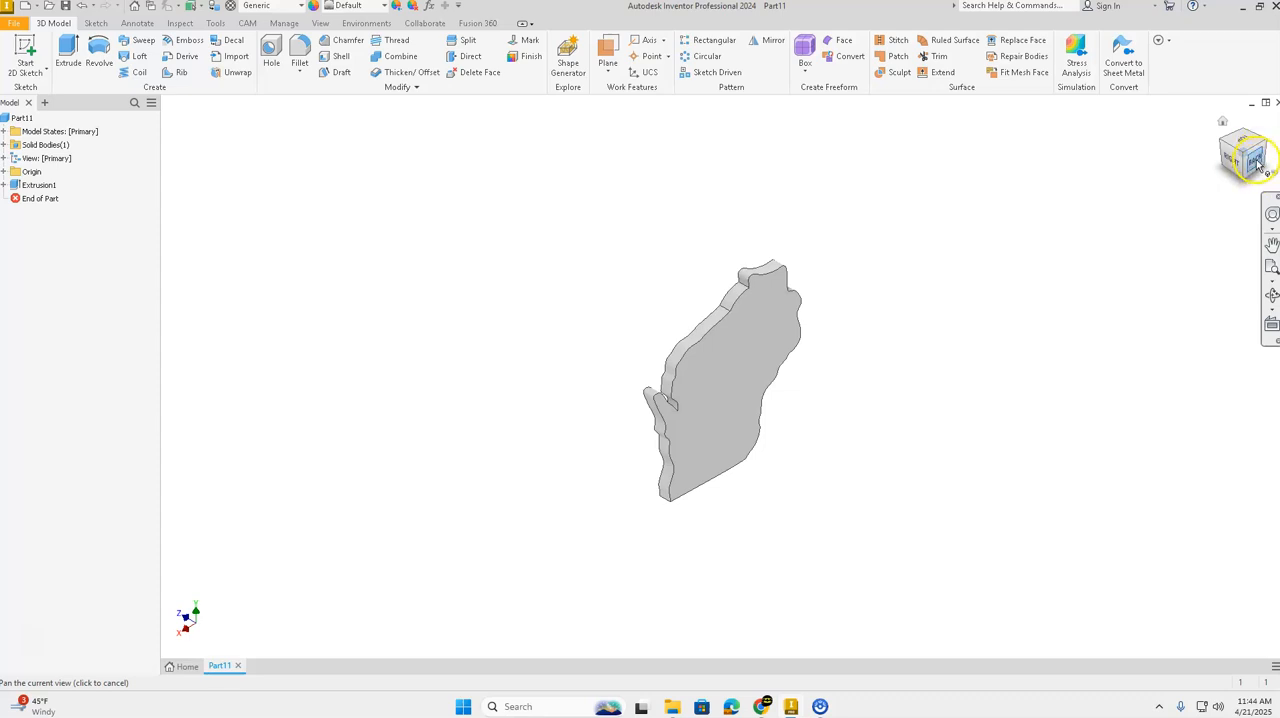
left_click(1256, 161)
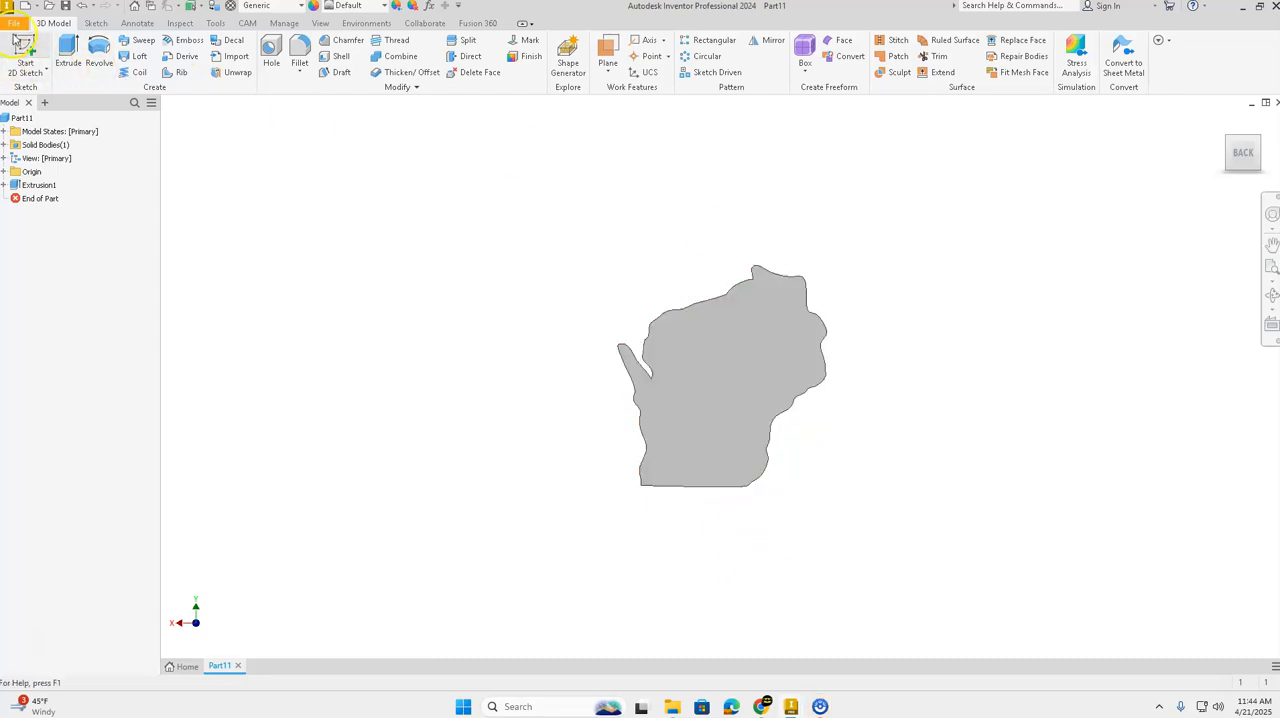
left_click(45, 70)
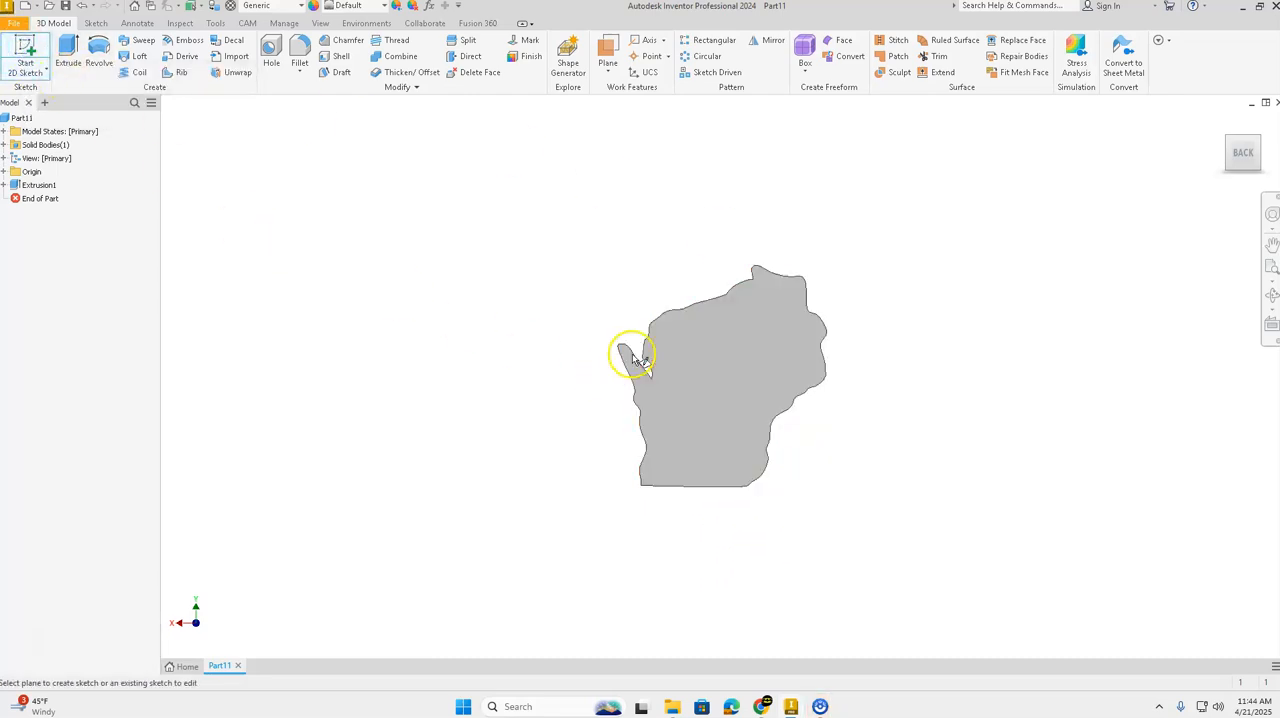
left_click(723, 363)
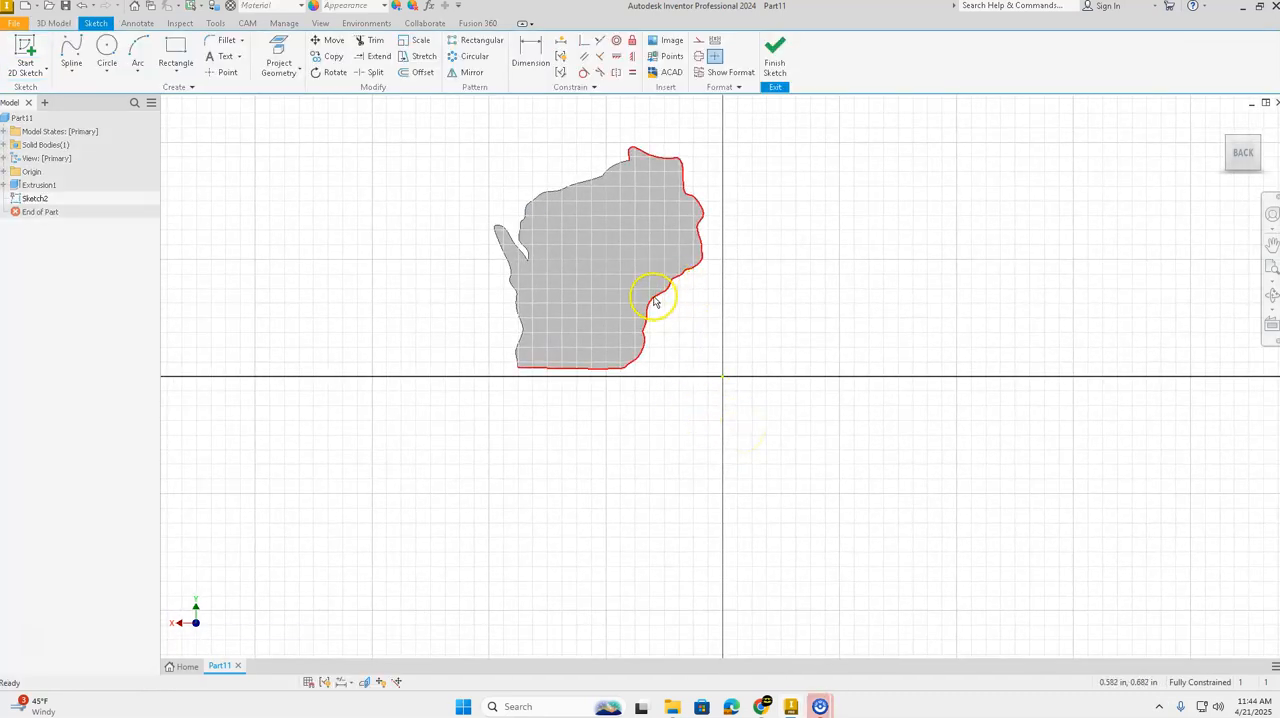
scroll(567, 222, "up", 3)
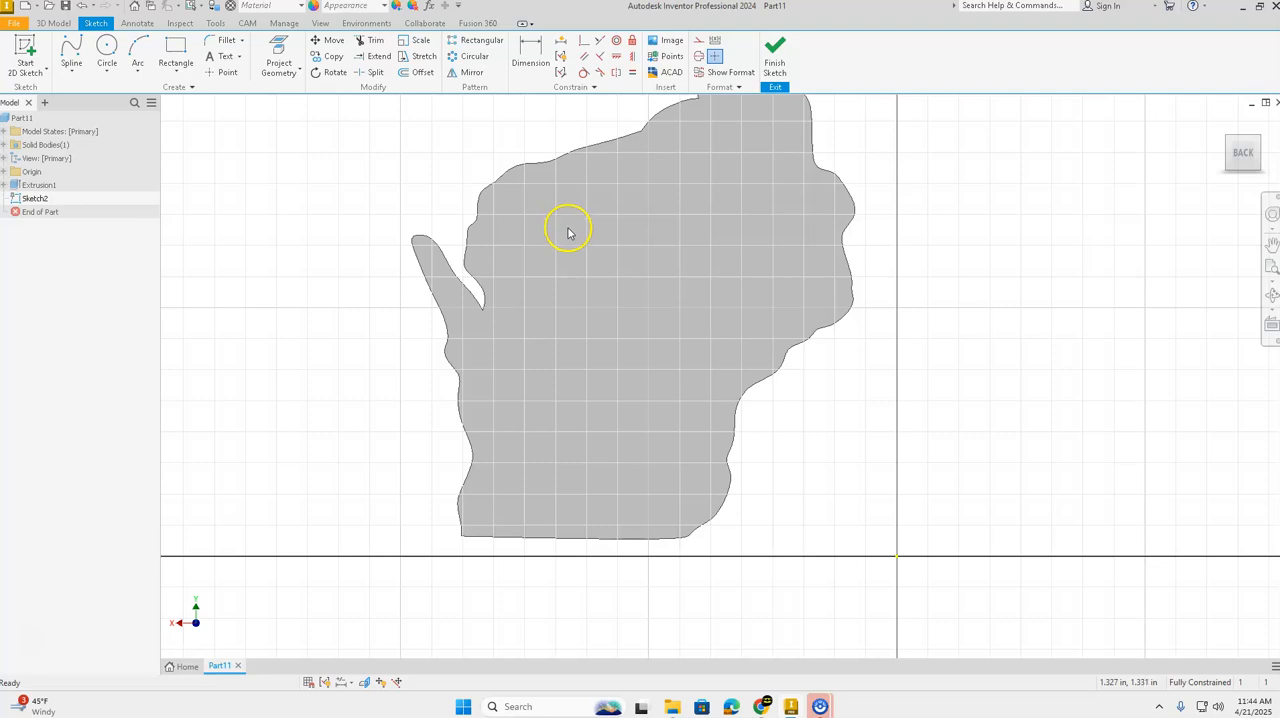
middle_click_drag(670, 235, 726, 304)
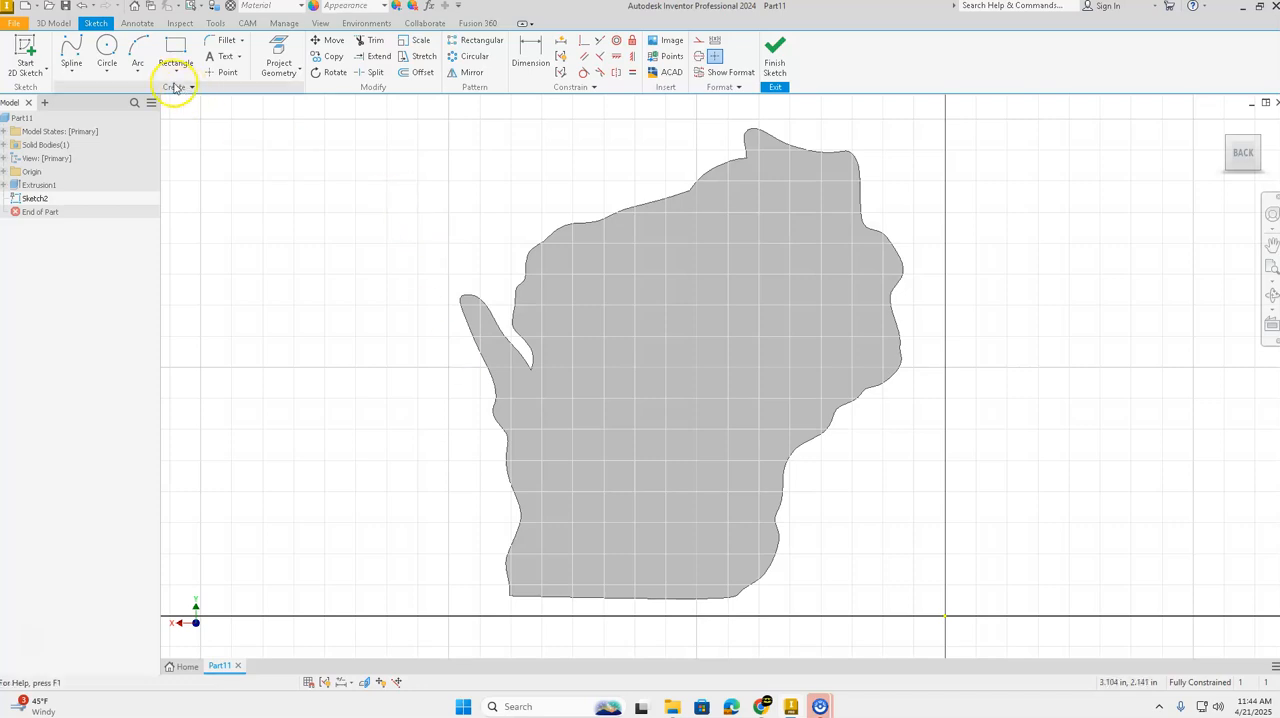
Step: Draw a 0.33 in diameter circle, reposition it near the middle of the back face, and finish the sketch
left_click(105, 49)
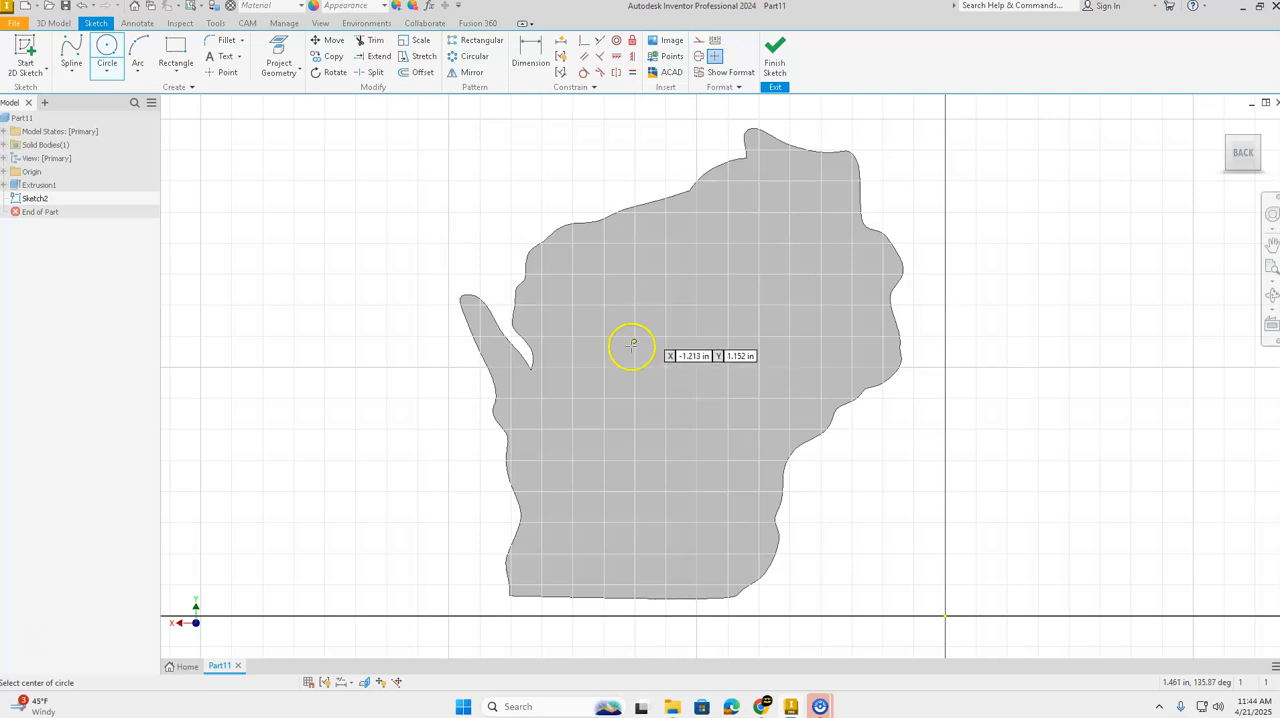
left_click(674, 330)
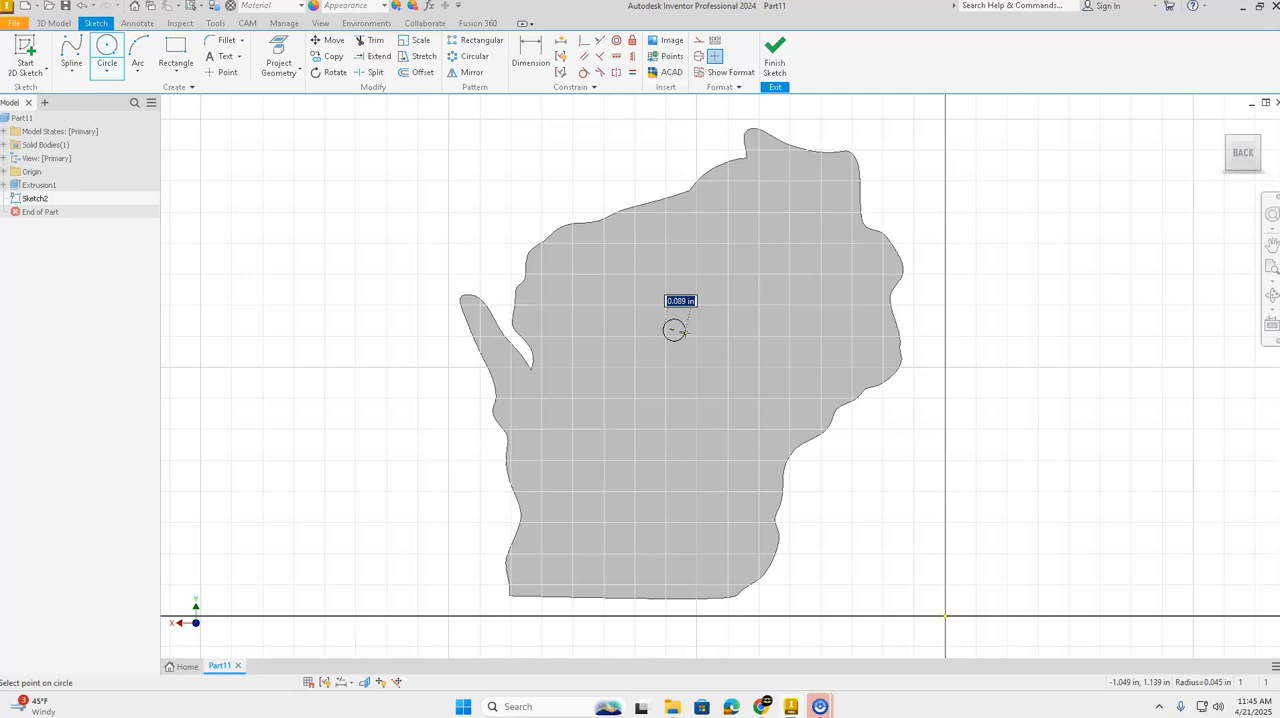
type("0")
key("Return")
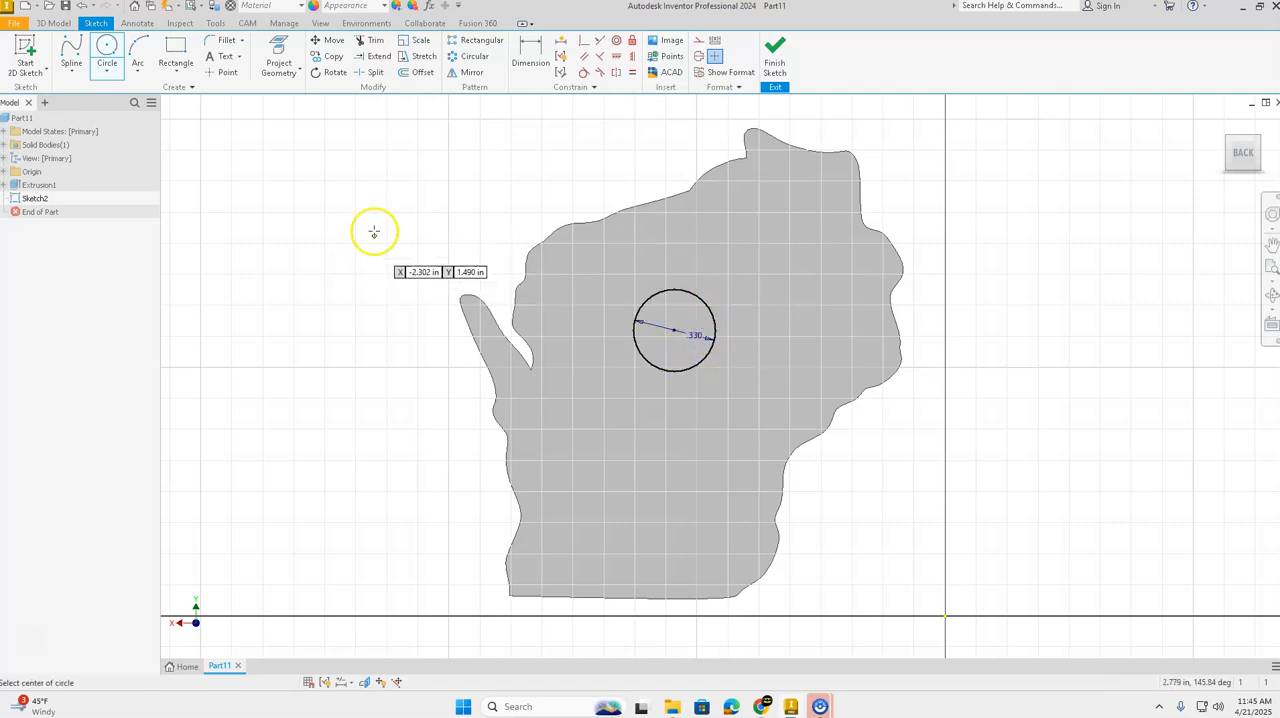
key("Escape")
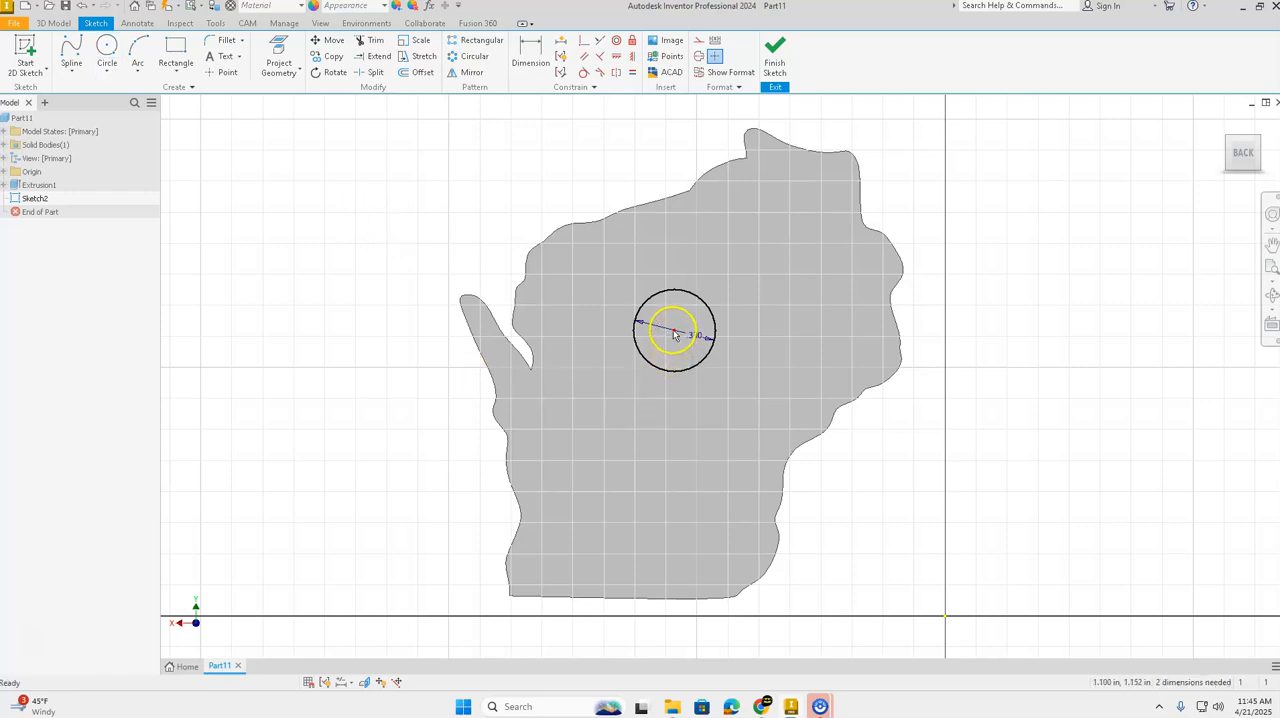
left_click_drag(675, 334, 692, 359)
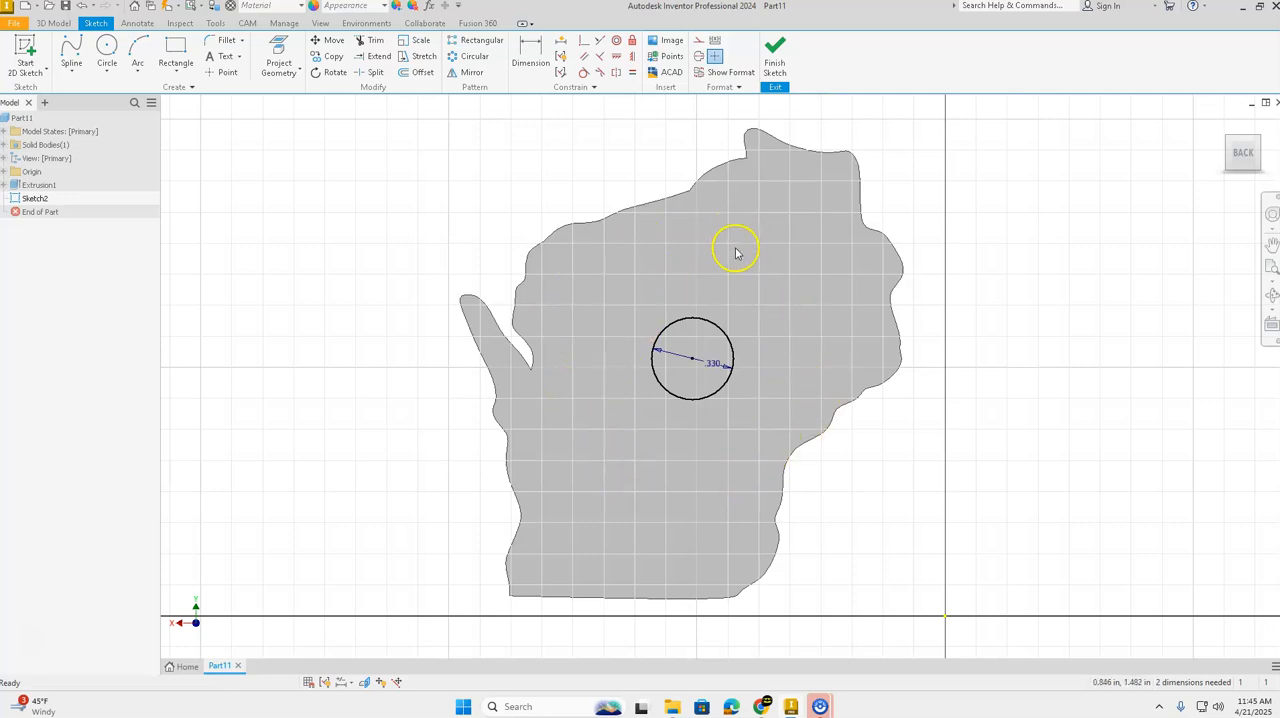
left_click(776, 52)
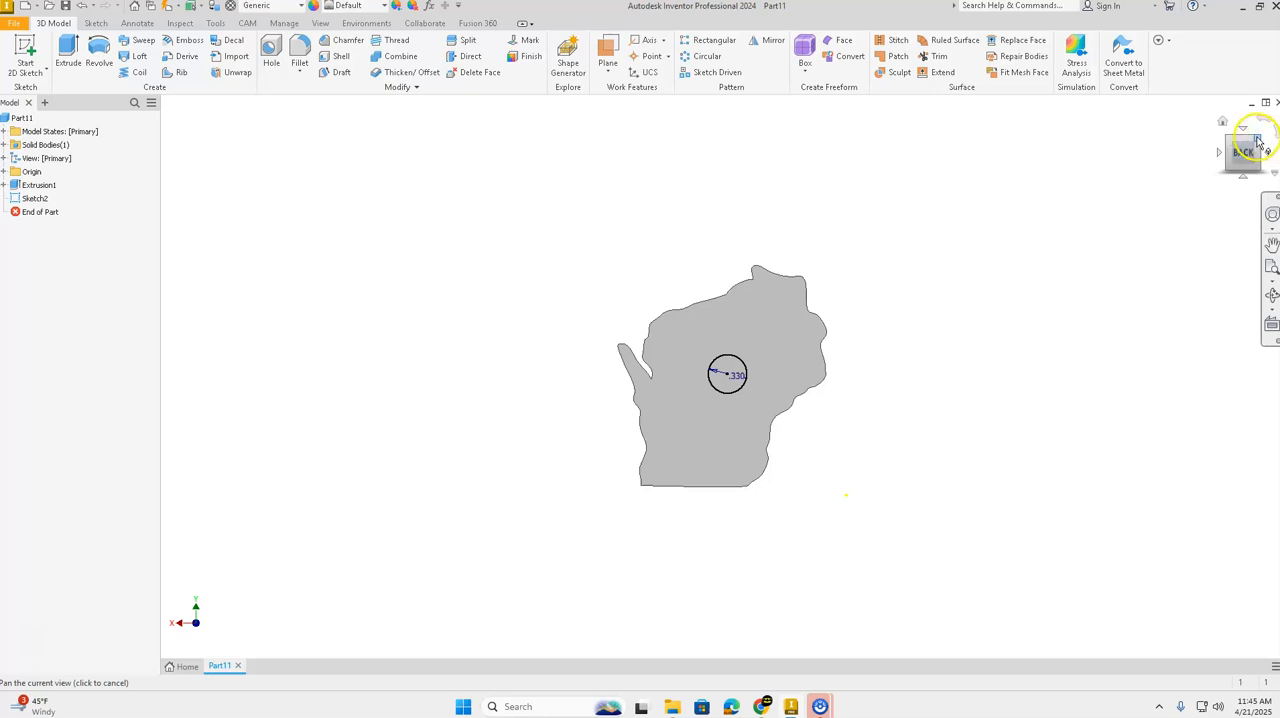
Step: Extrude the circle as a cut 0.08 in deep into the back face, using the flipped direction
left_click(1224, 125)
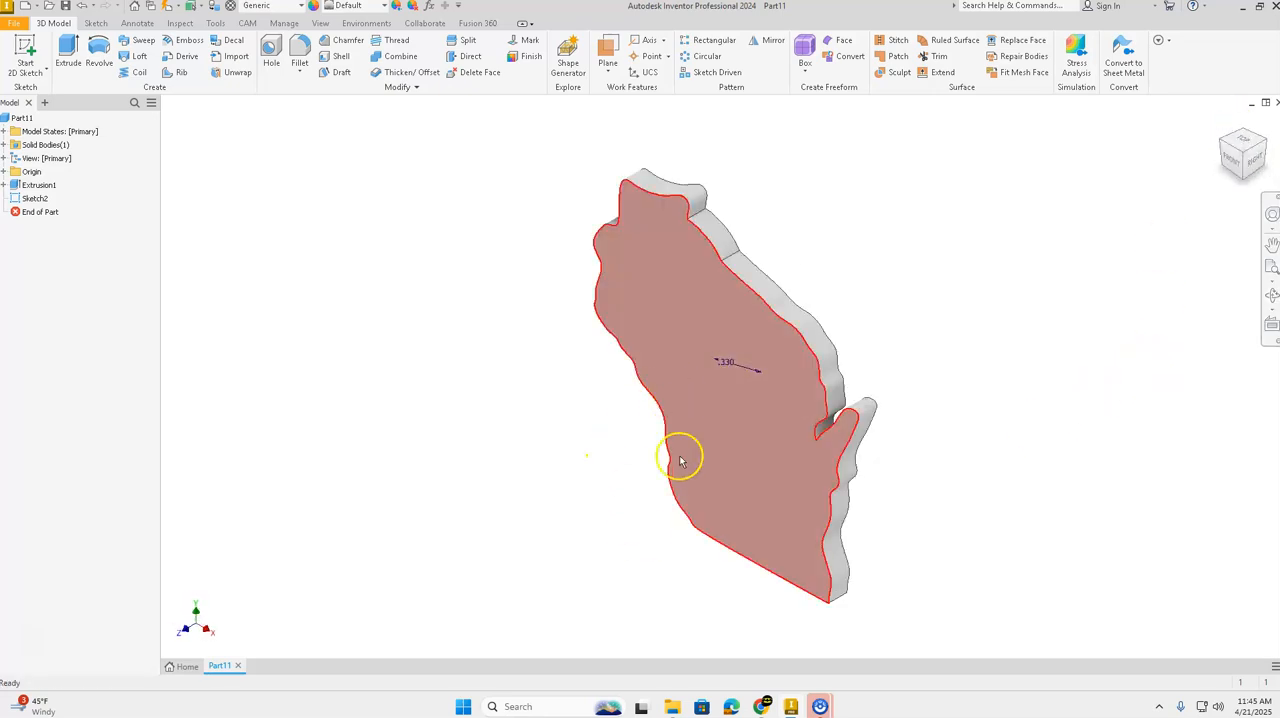
left_click(1266, 140)
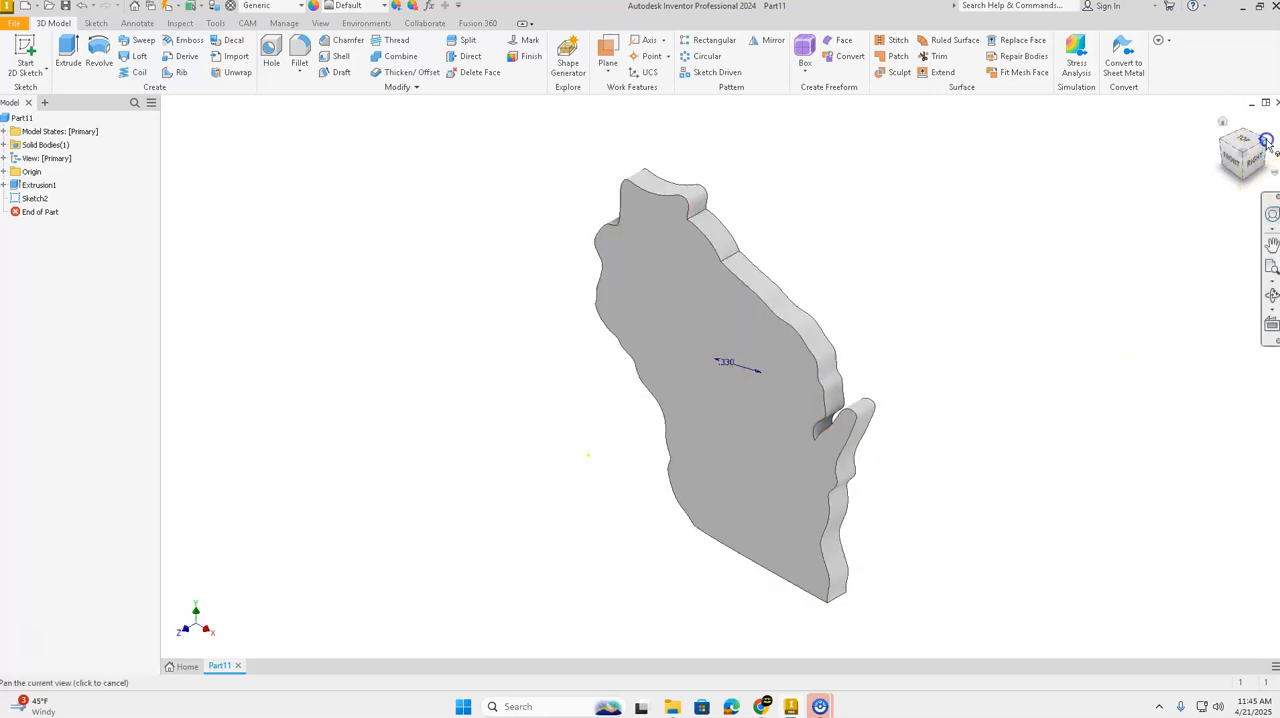
left_click(1257, 161)
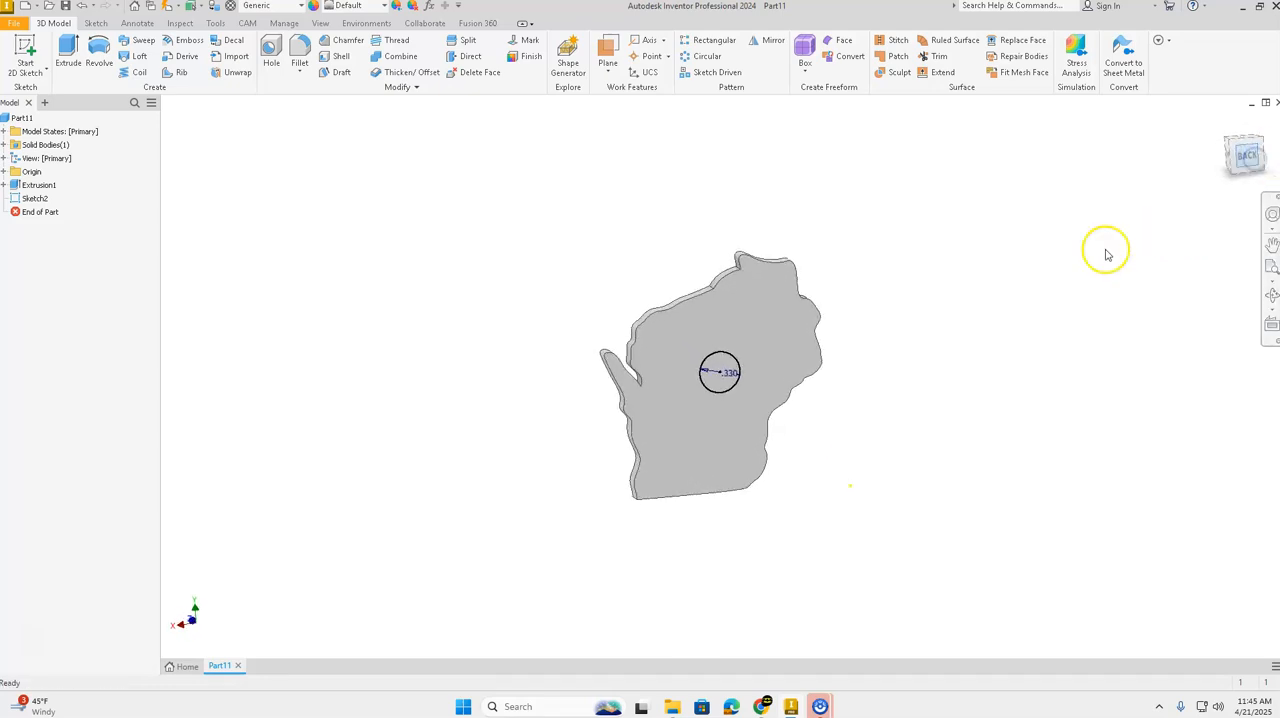
left_click(1249, 137)
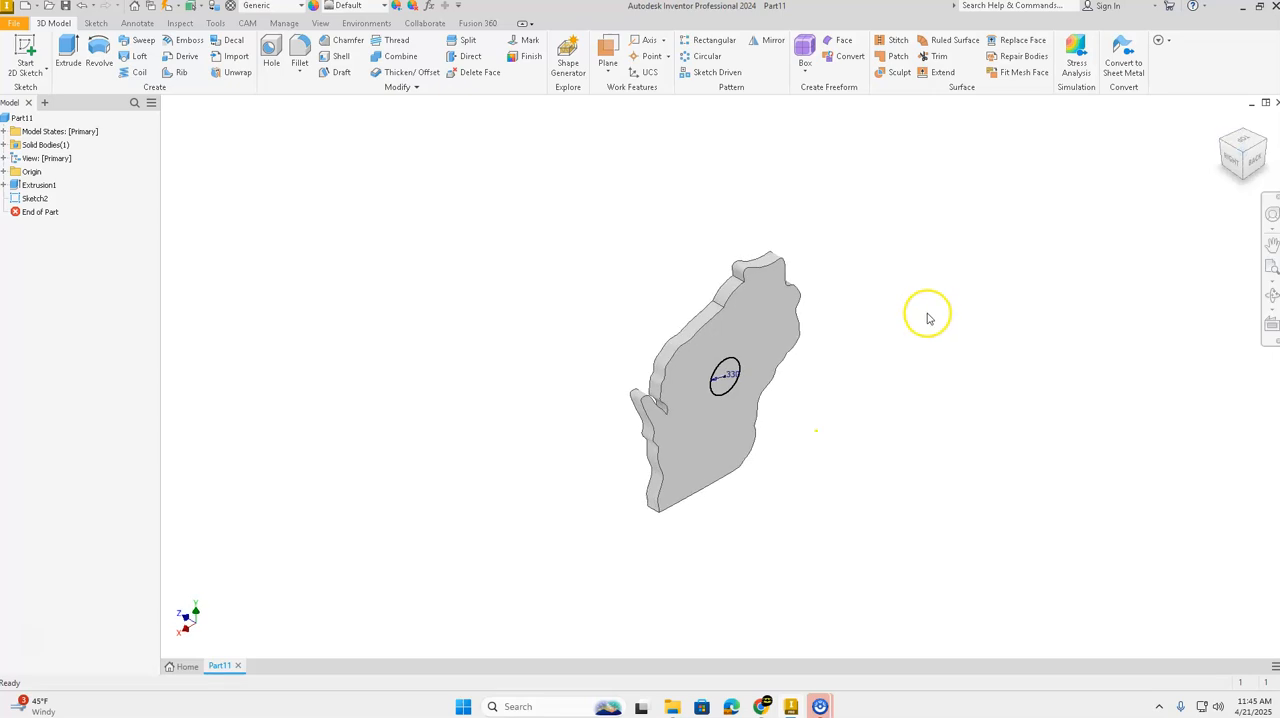
left_click(68, 50)
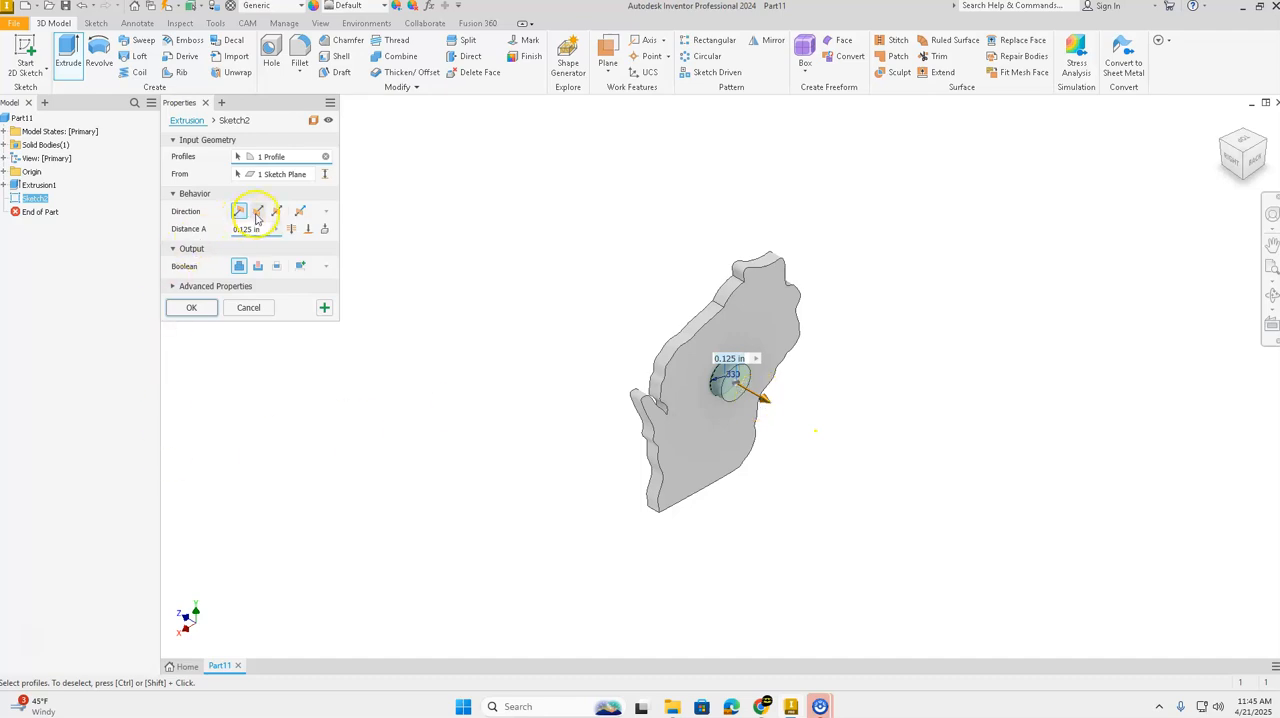
left_click(258, 212)
left_click(257, 265)
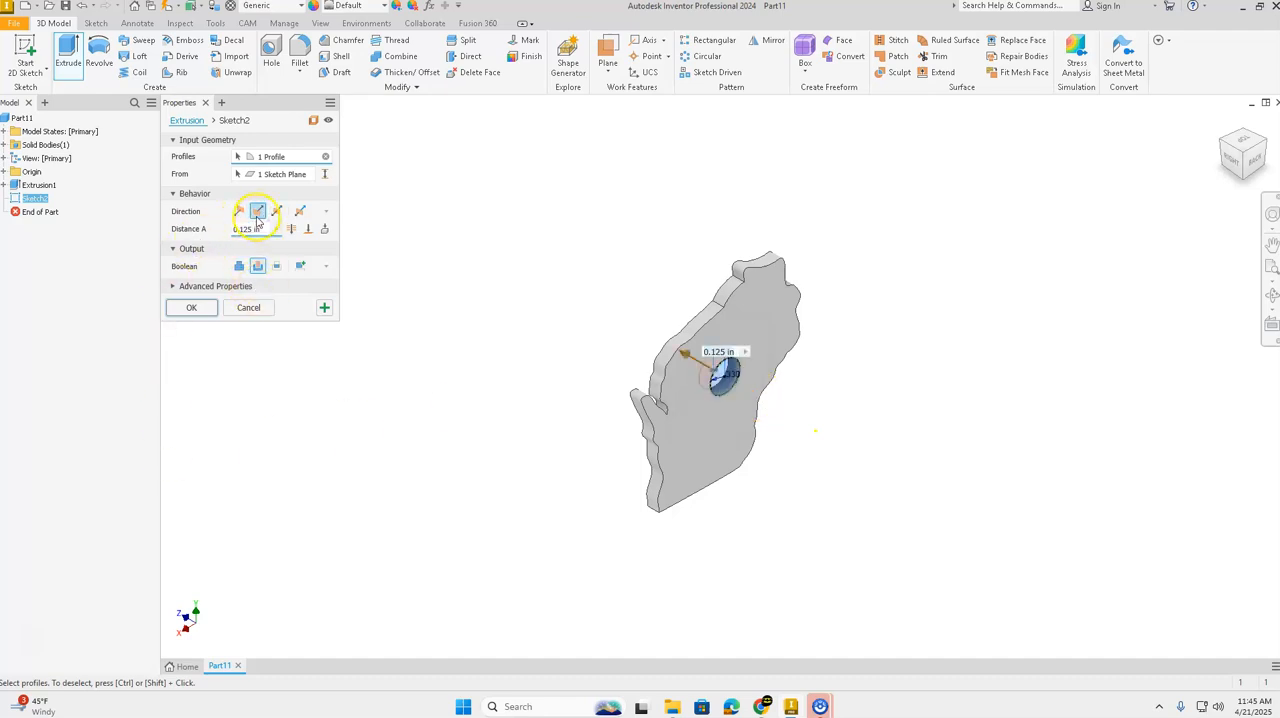
left_click(229, 229)
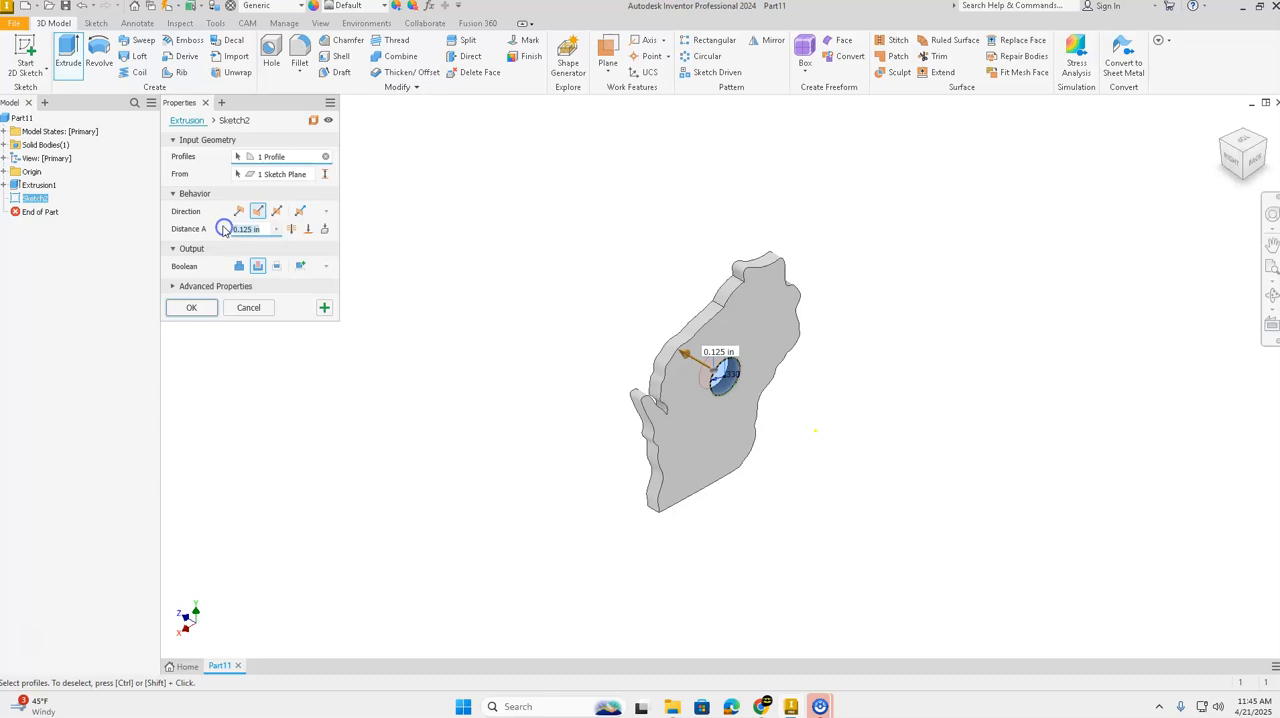
type("0.")
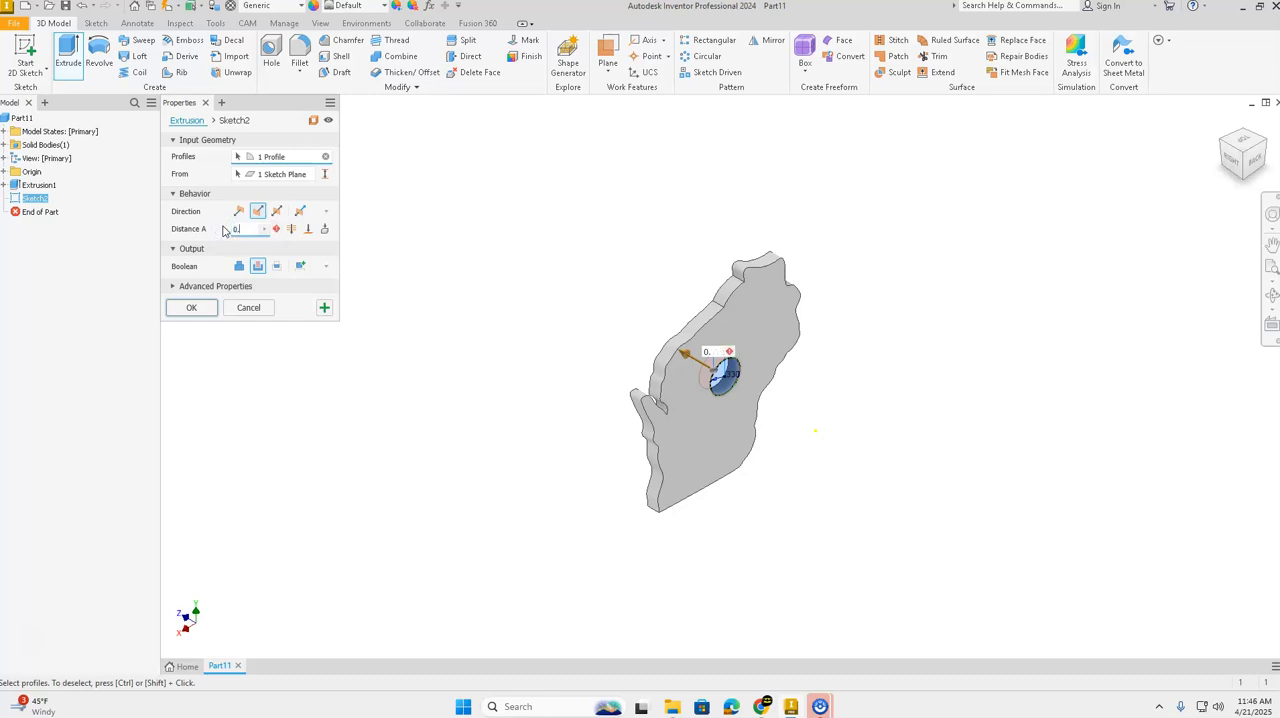
type("08")
left_click(245, 232)
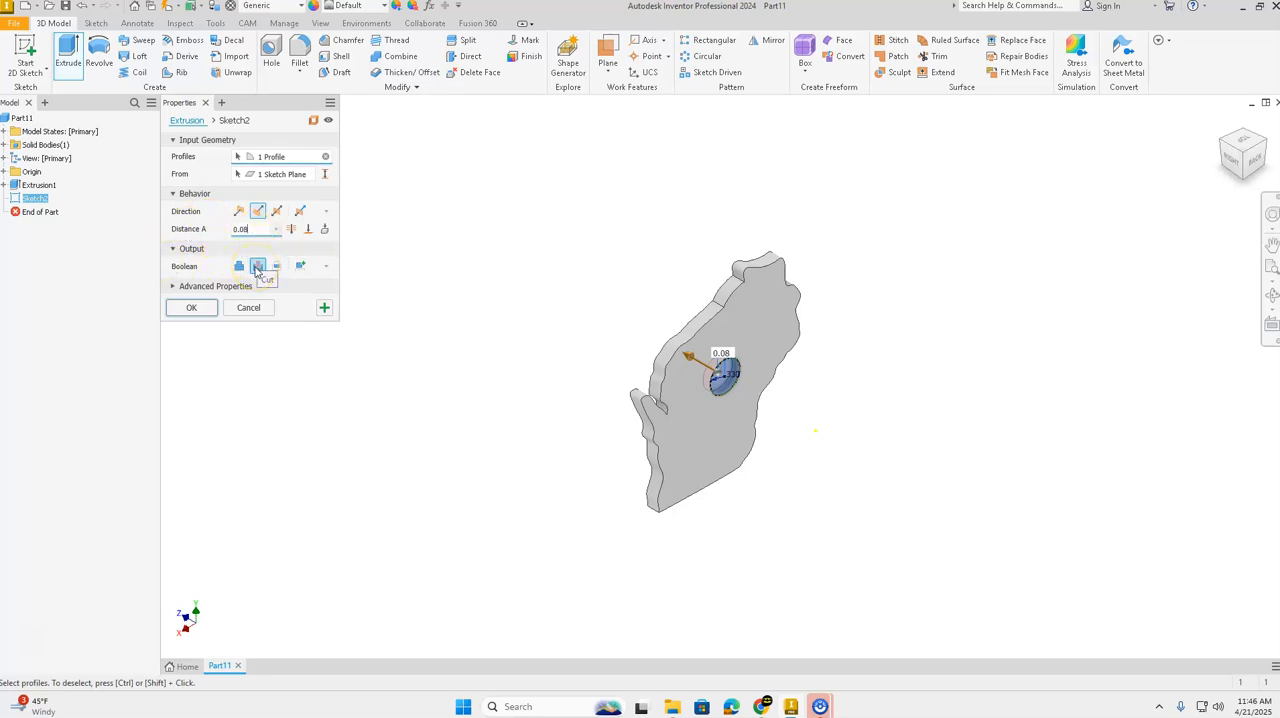
left_click(256, 212)
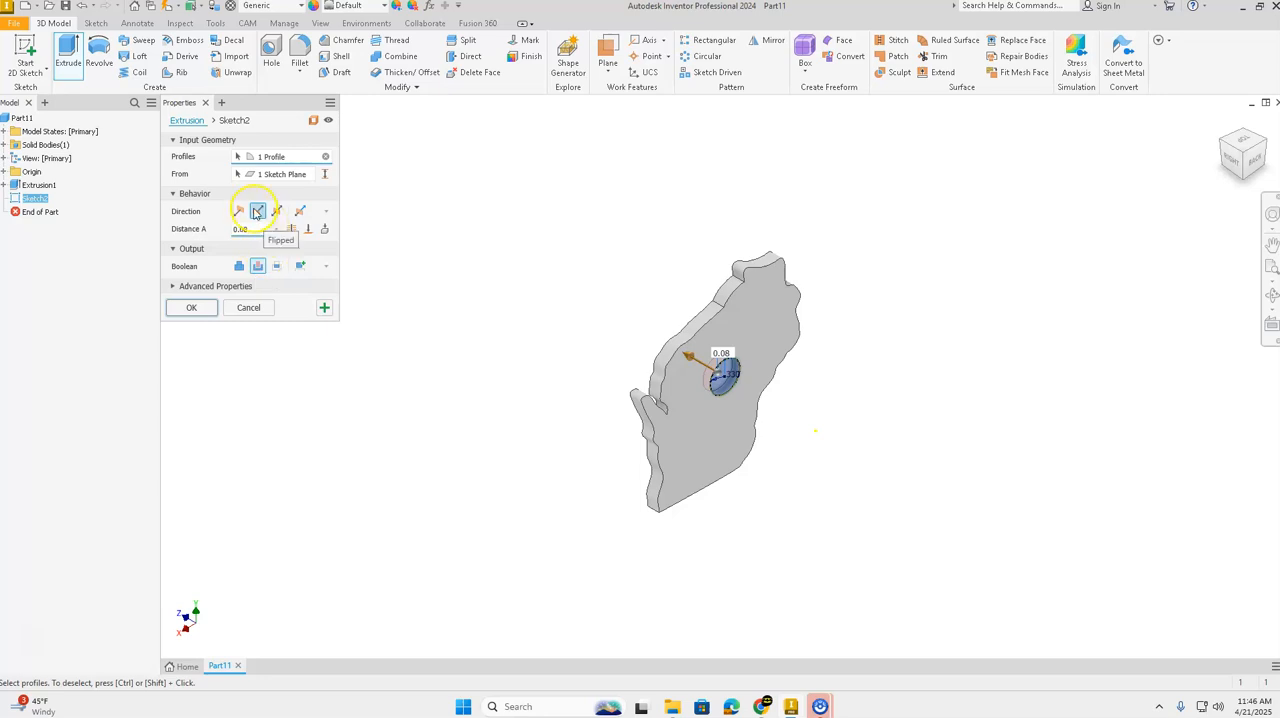
left_click(248, 229)
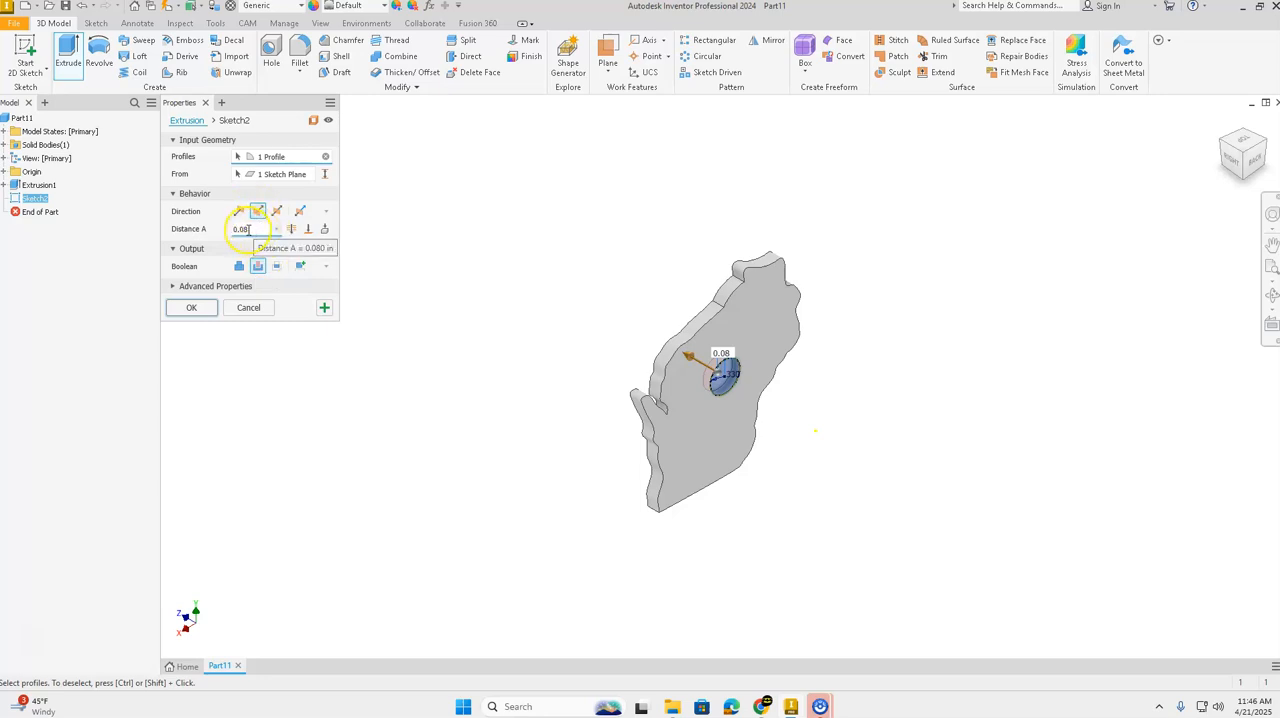
left_click(194, 308)
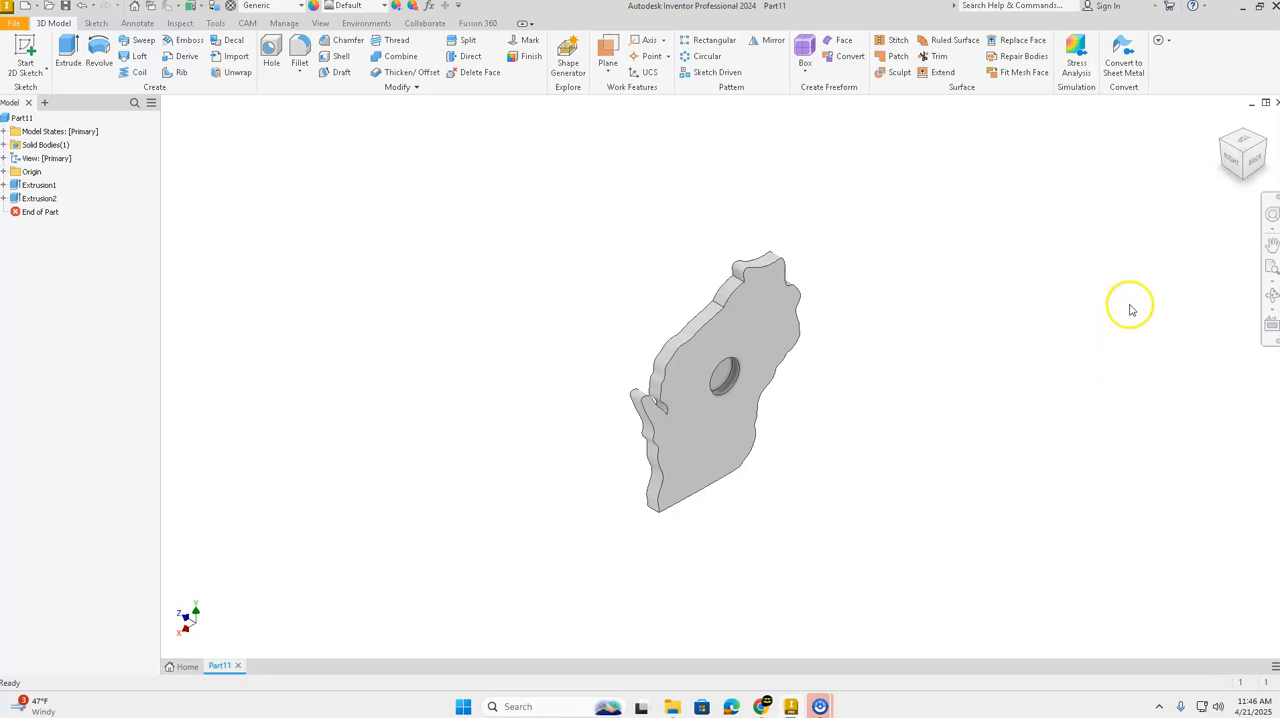
Step: Save the part as an Inventor .ipt file named with the owner's surname followed by "3D Printed Magnet5"
left_click(1225, 128)
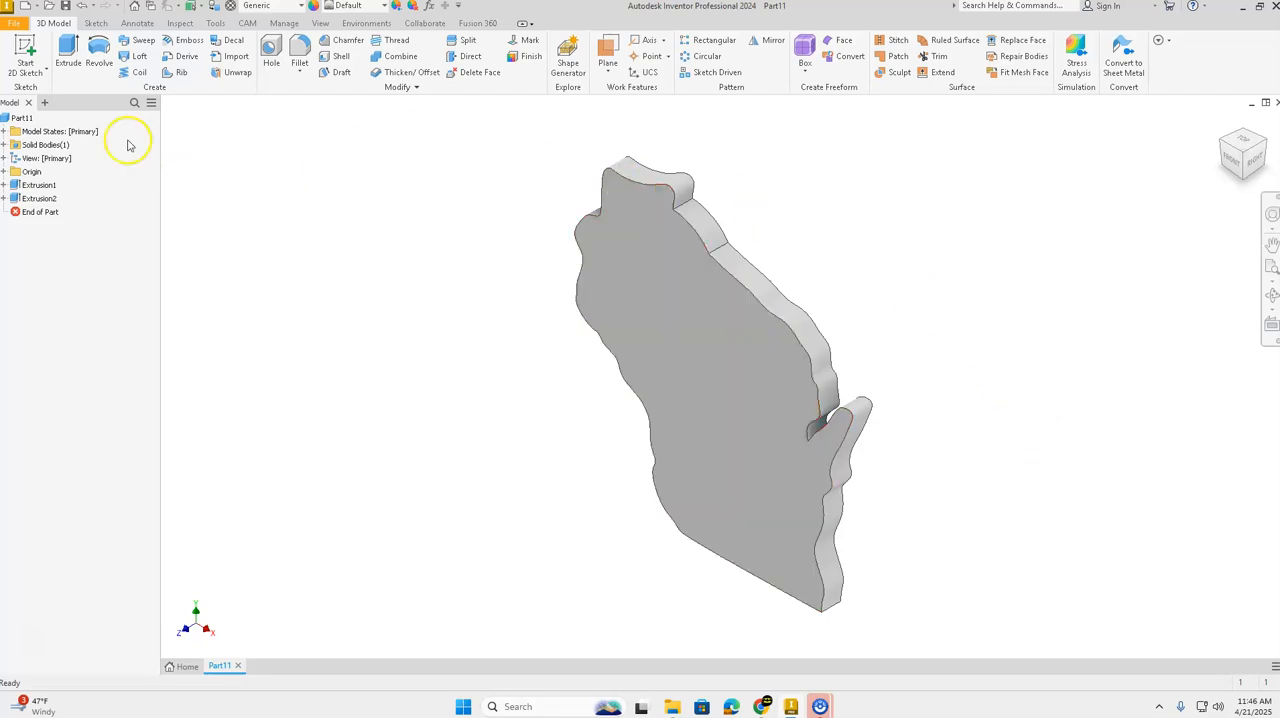
left_click(14, 25)
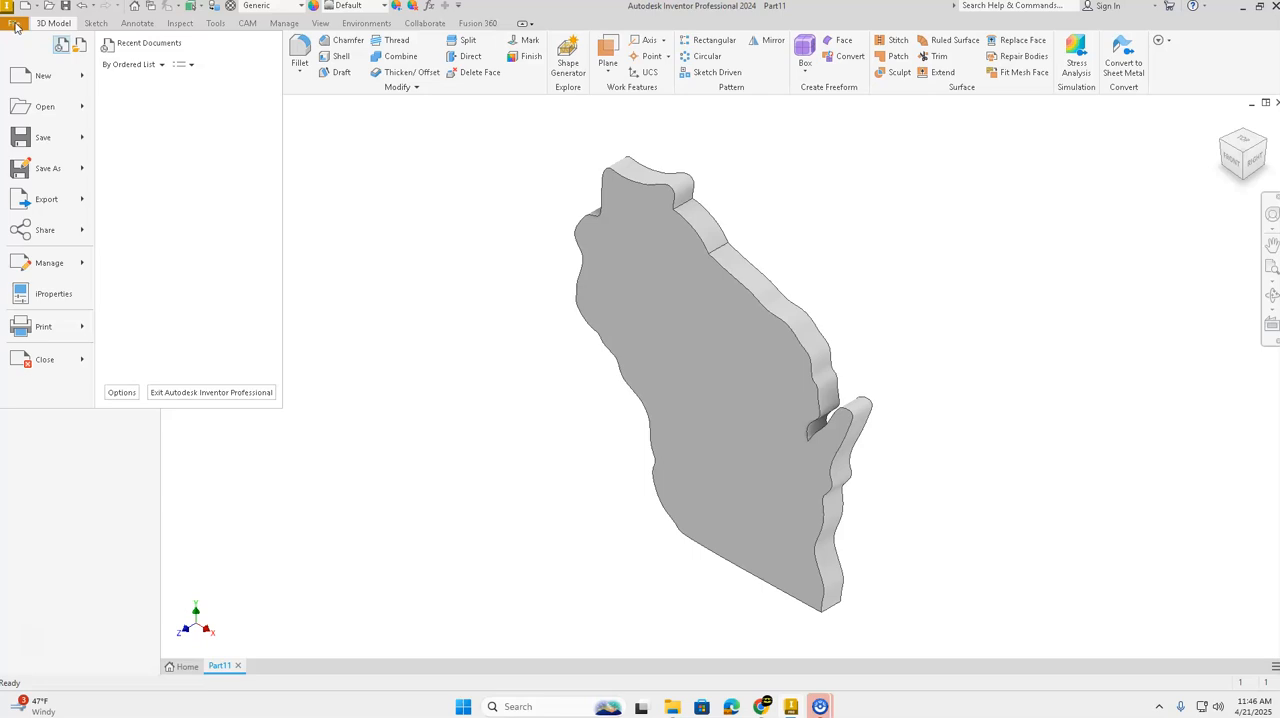
left_click(47, 168)
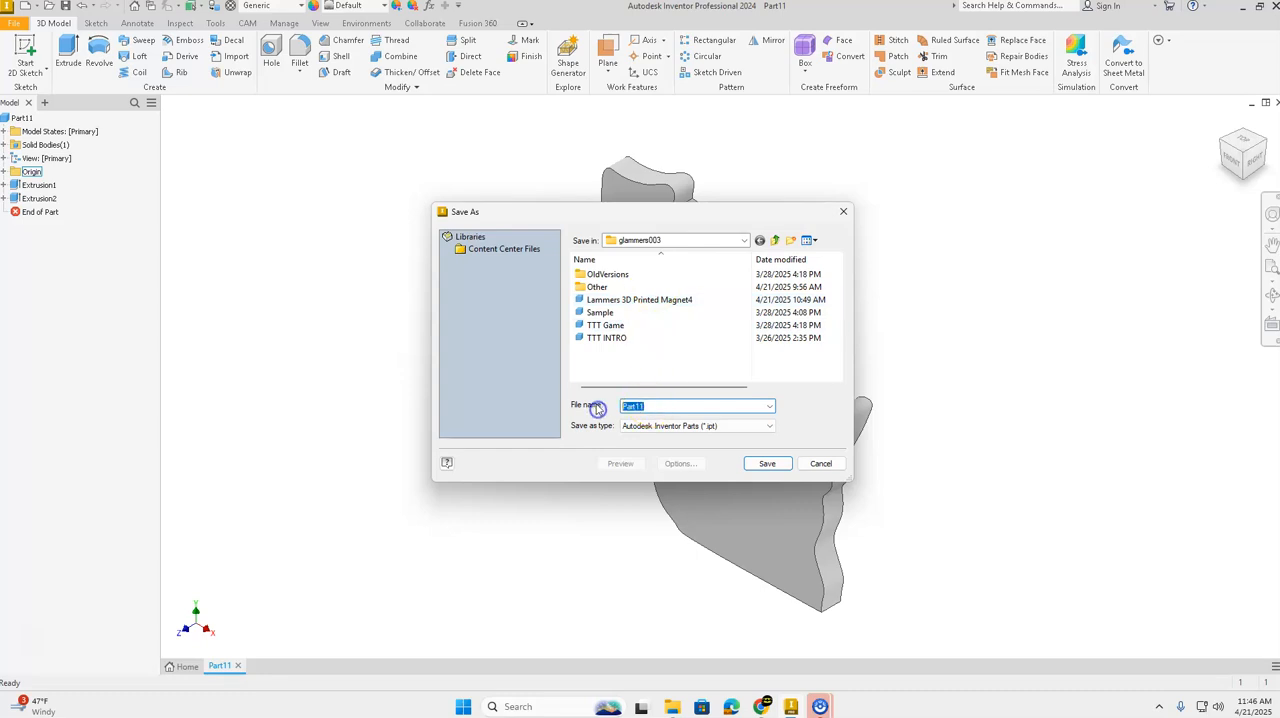
type("Lammers 3D Printed")
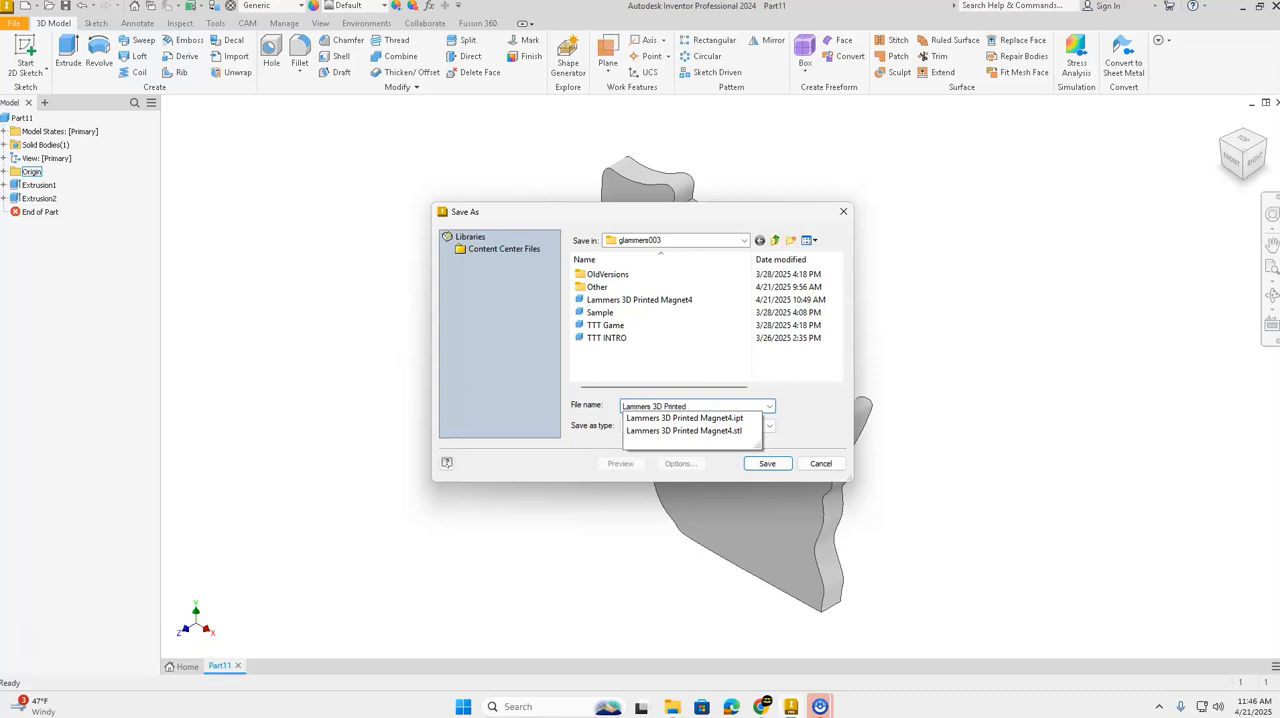
type("agnet5")
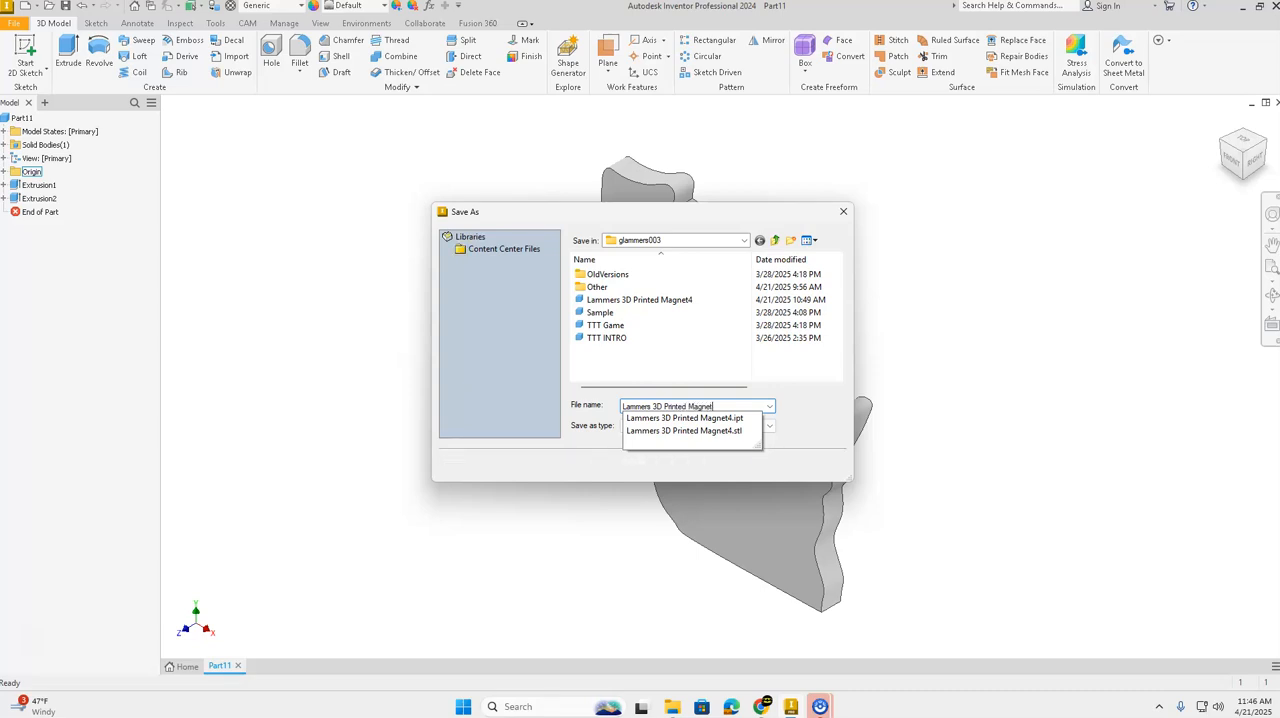
left_click(804, 404)
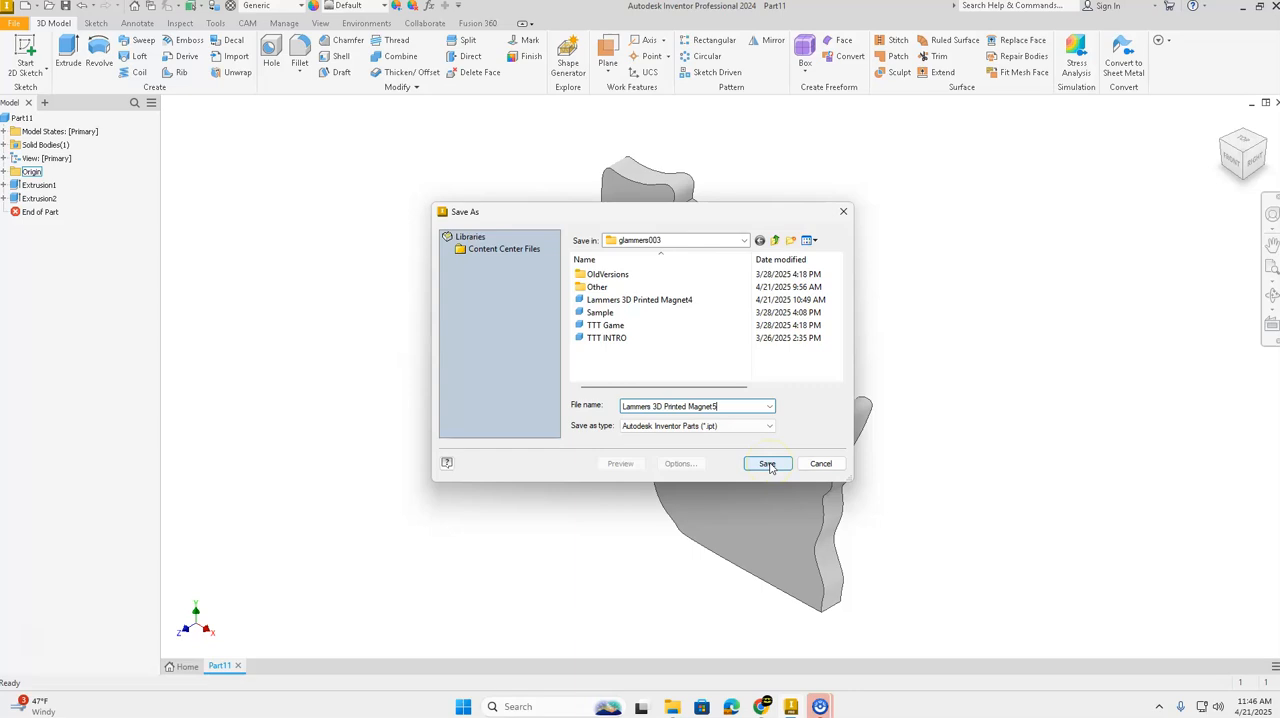
left_click(767, 464)
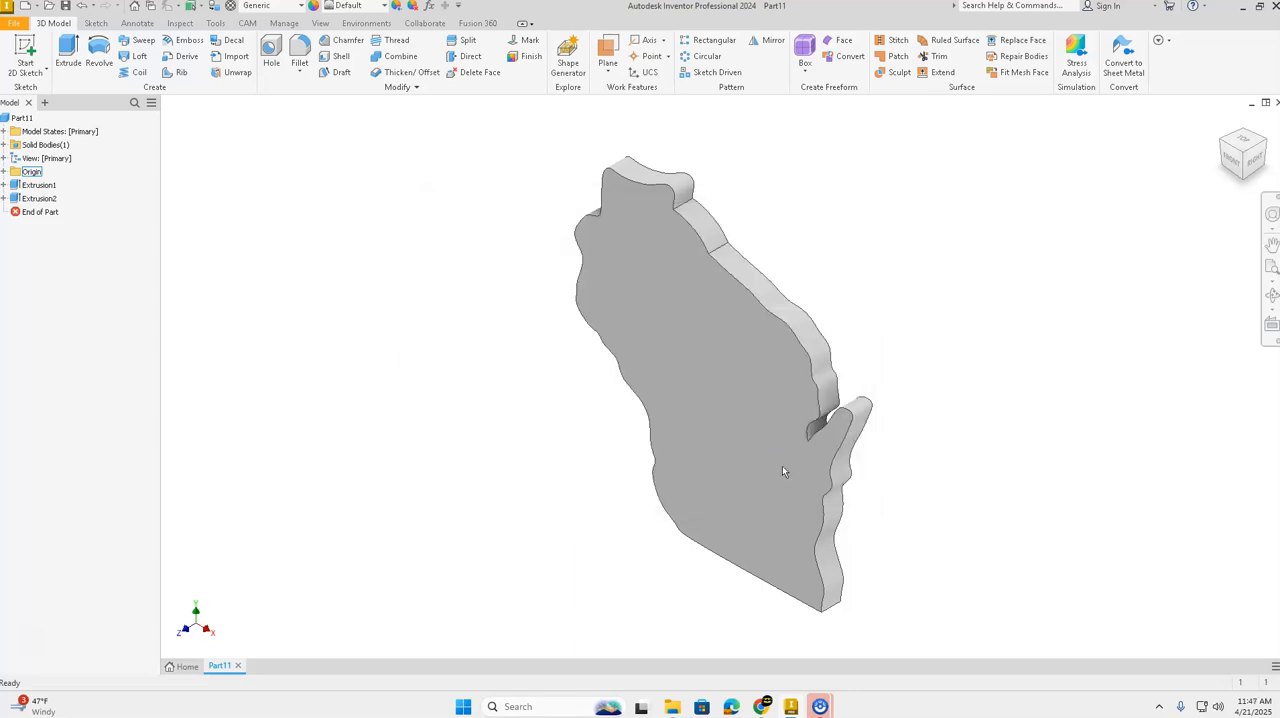
left_click(781, 472)
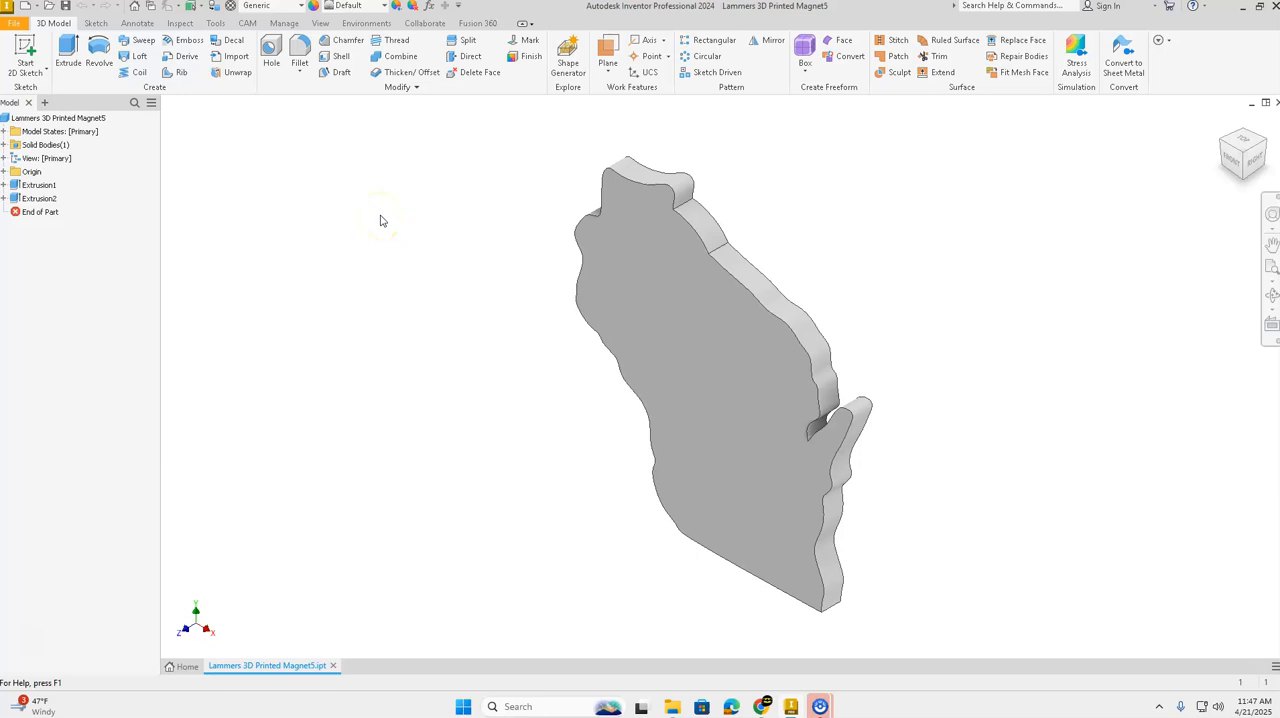
left_click(14, 26)
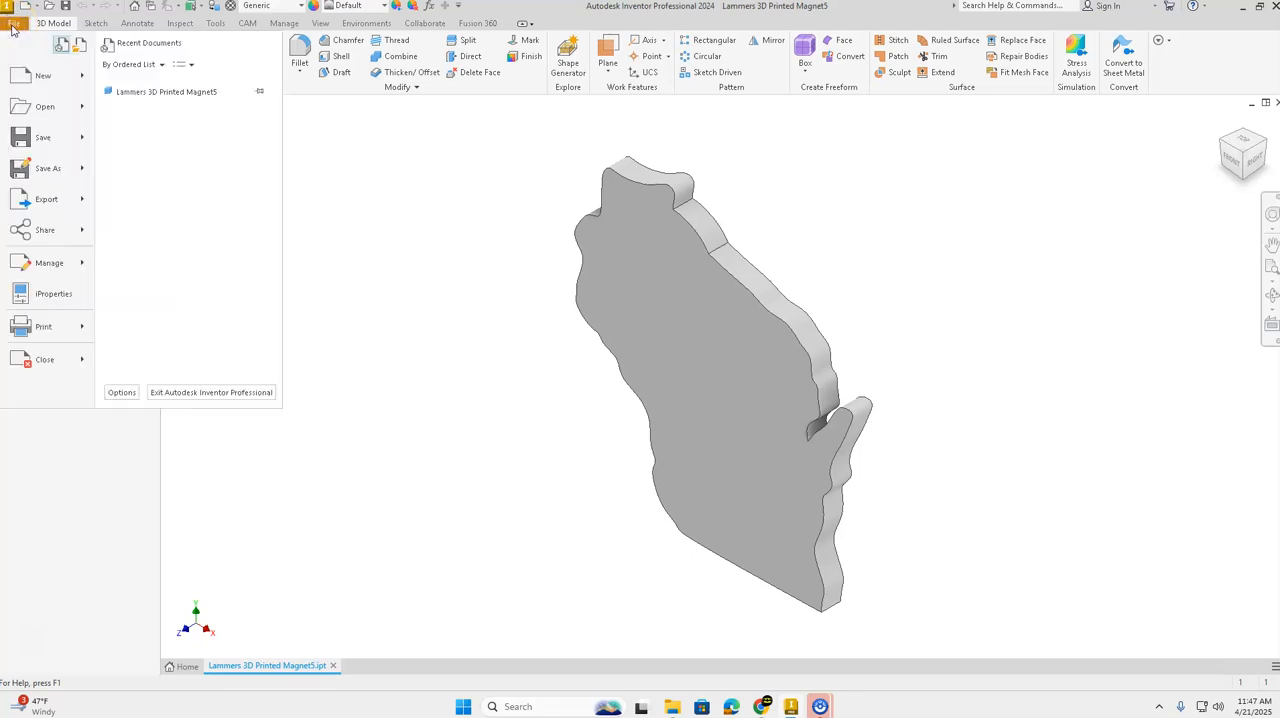
left_click(56, 203)
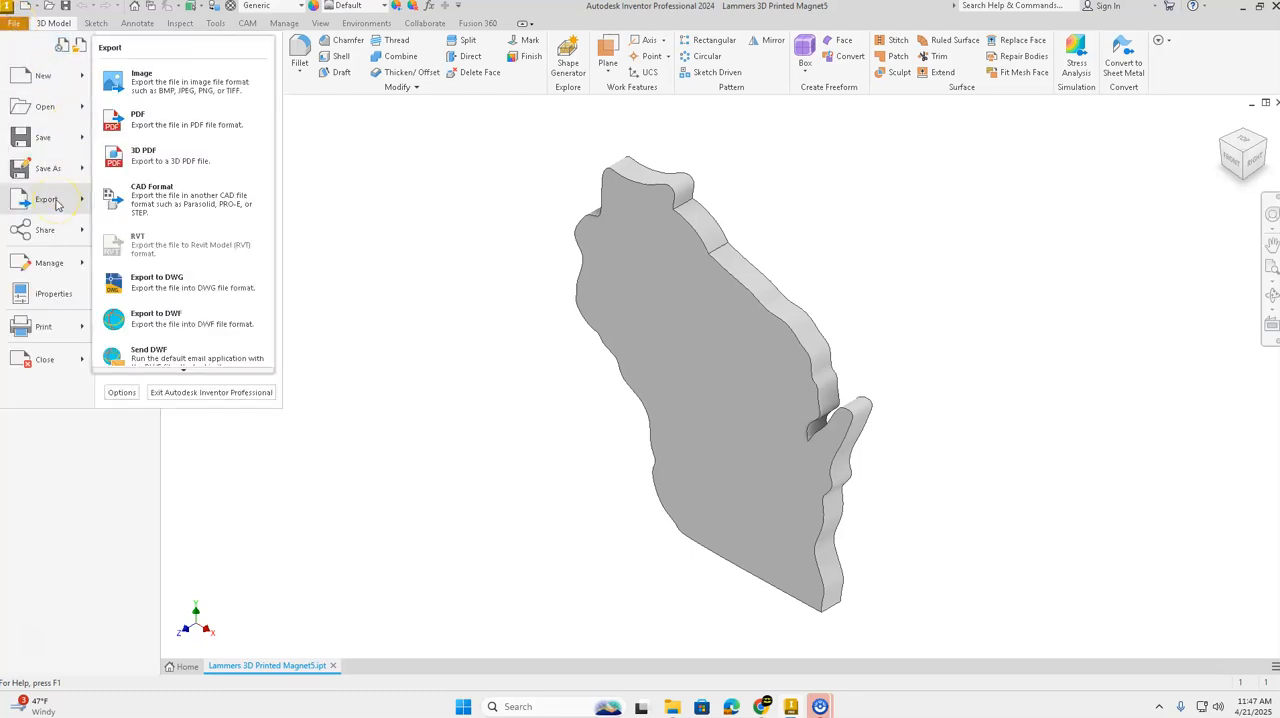
left_click(181, 205)
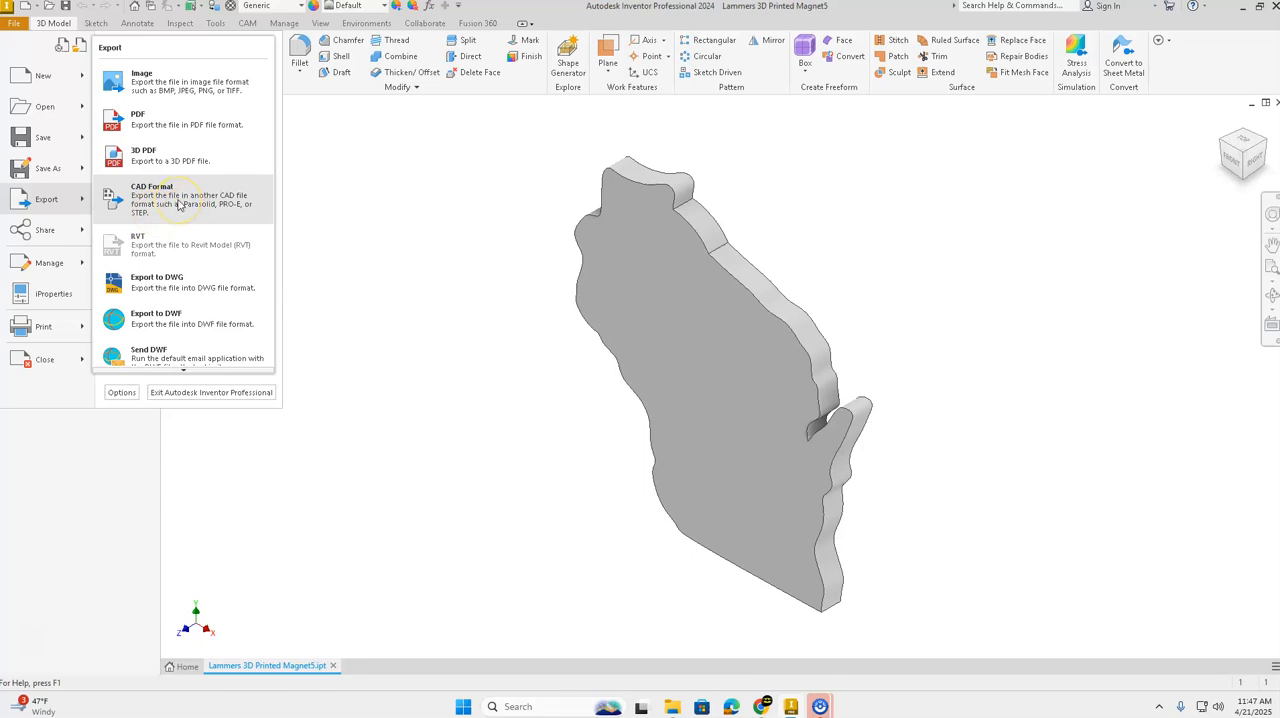
left_click(337, 246)
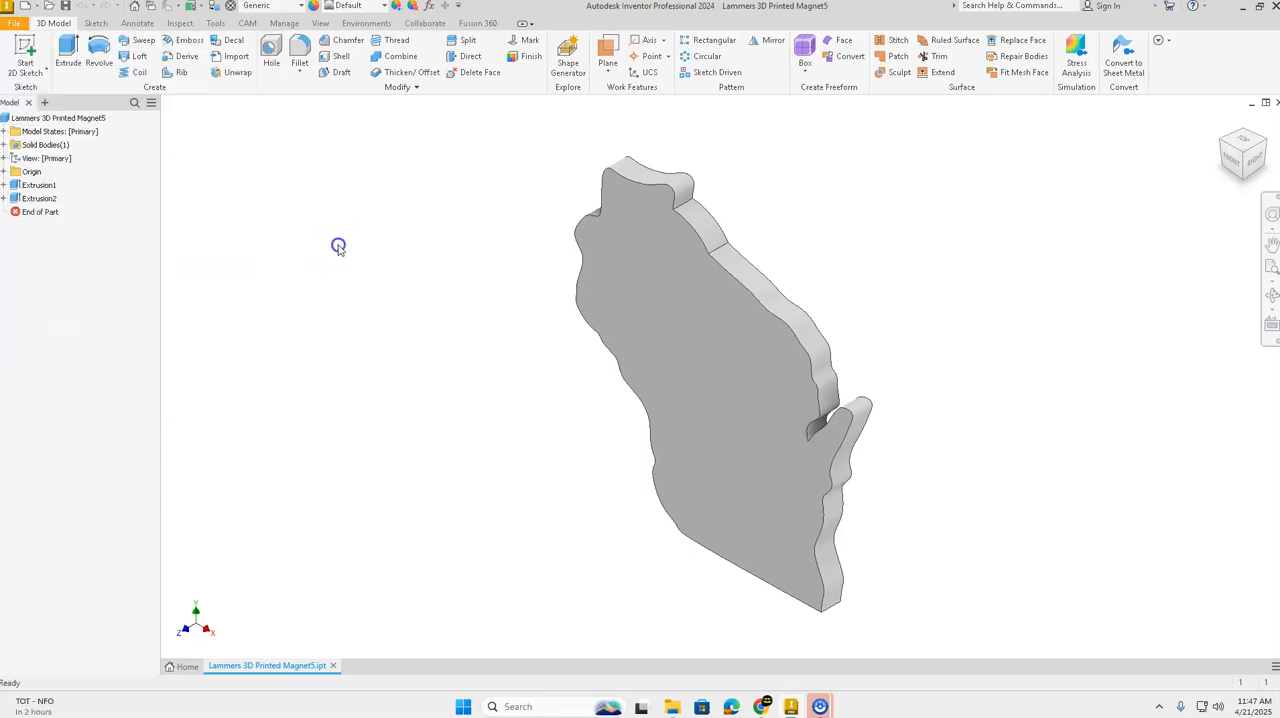
Step: Export the part to CAD format as an STL file, keeping the name with the owner's surname followed by "3D Printed Magnet5"
left_click(14, 24)
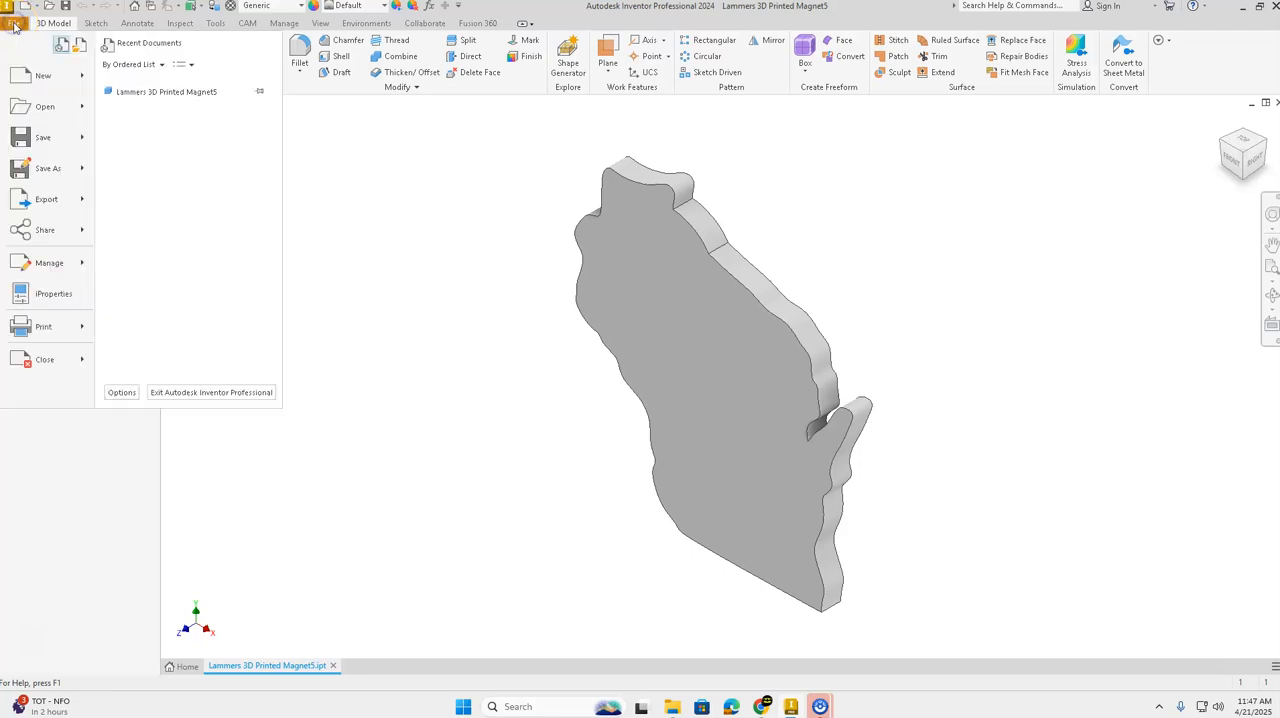
left_click(46, 199)
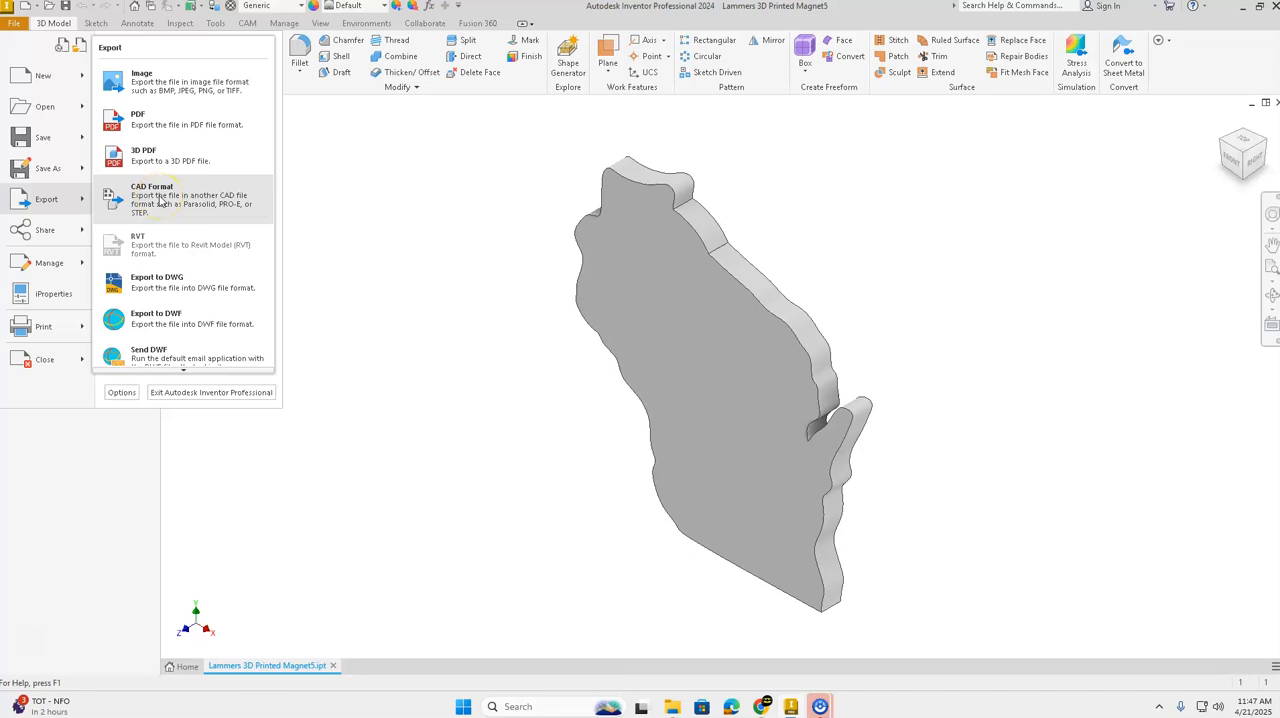
left_click(160, 200)
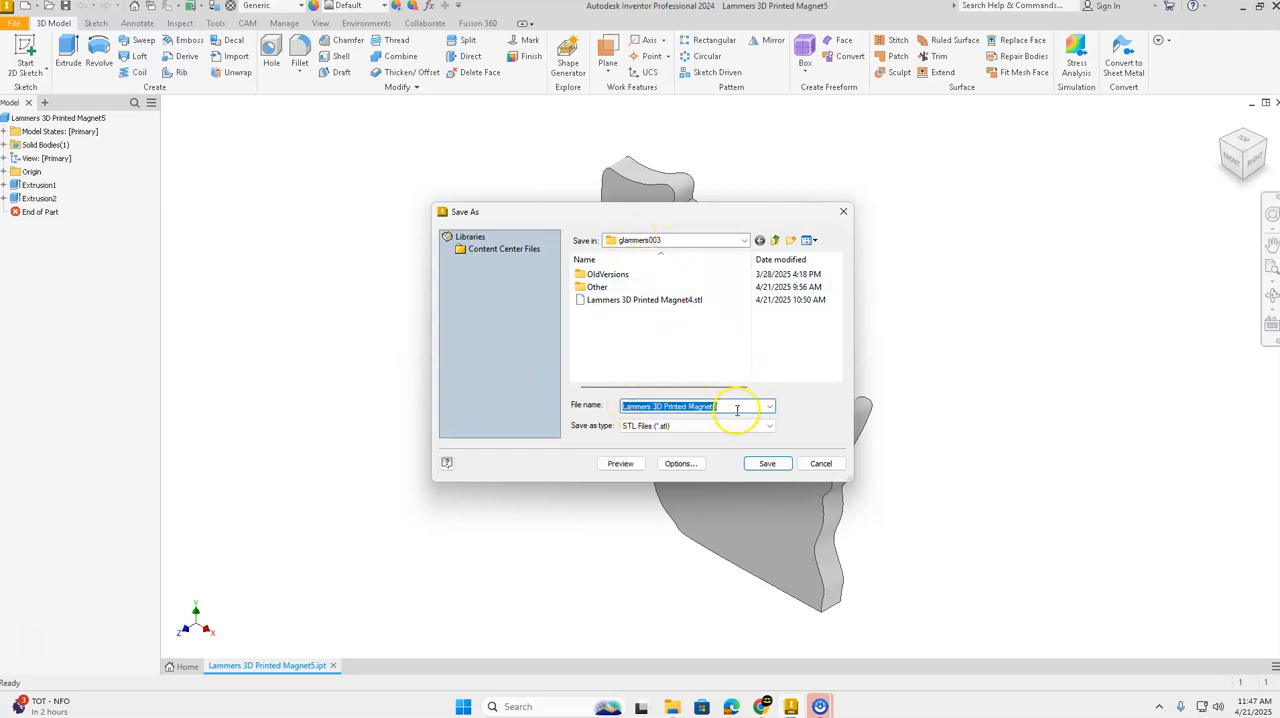
left_click(694, 428)
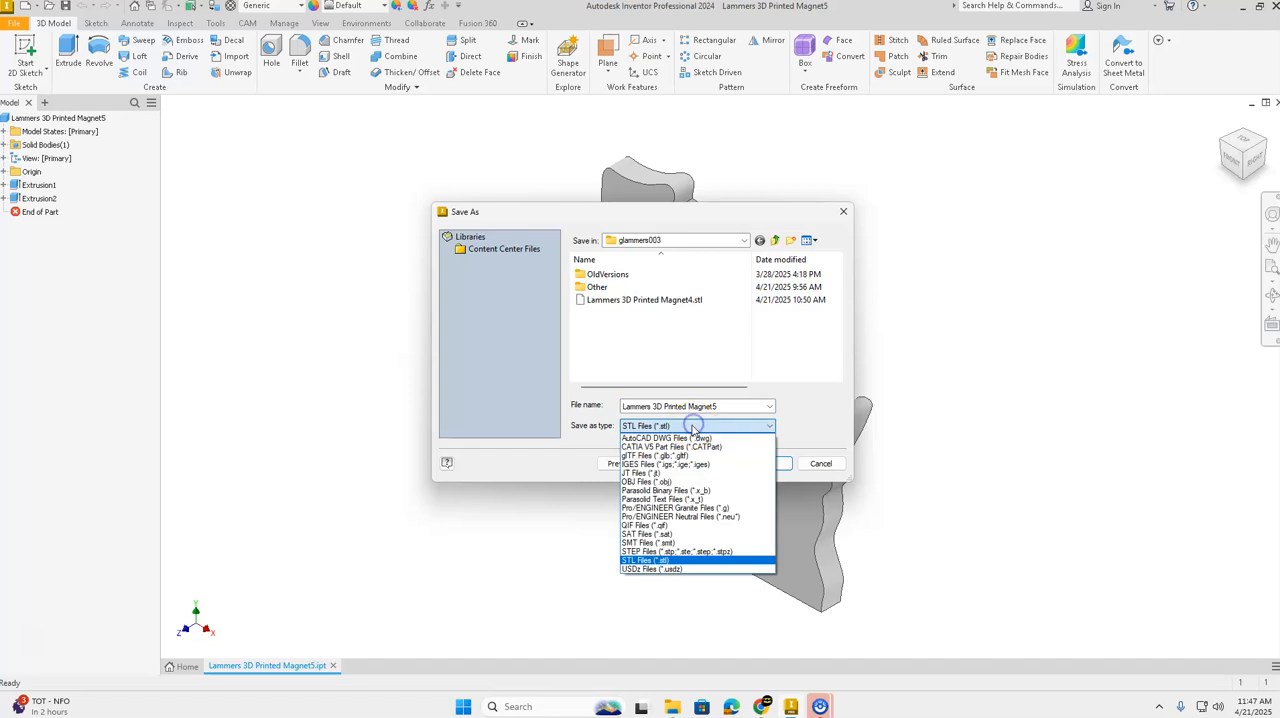
left_click(640, 561)
left_click(668, 405)
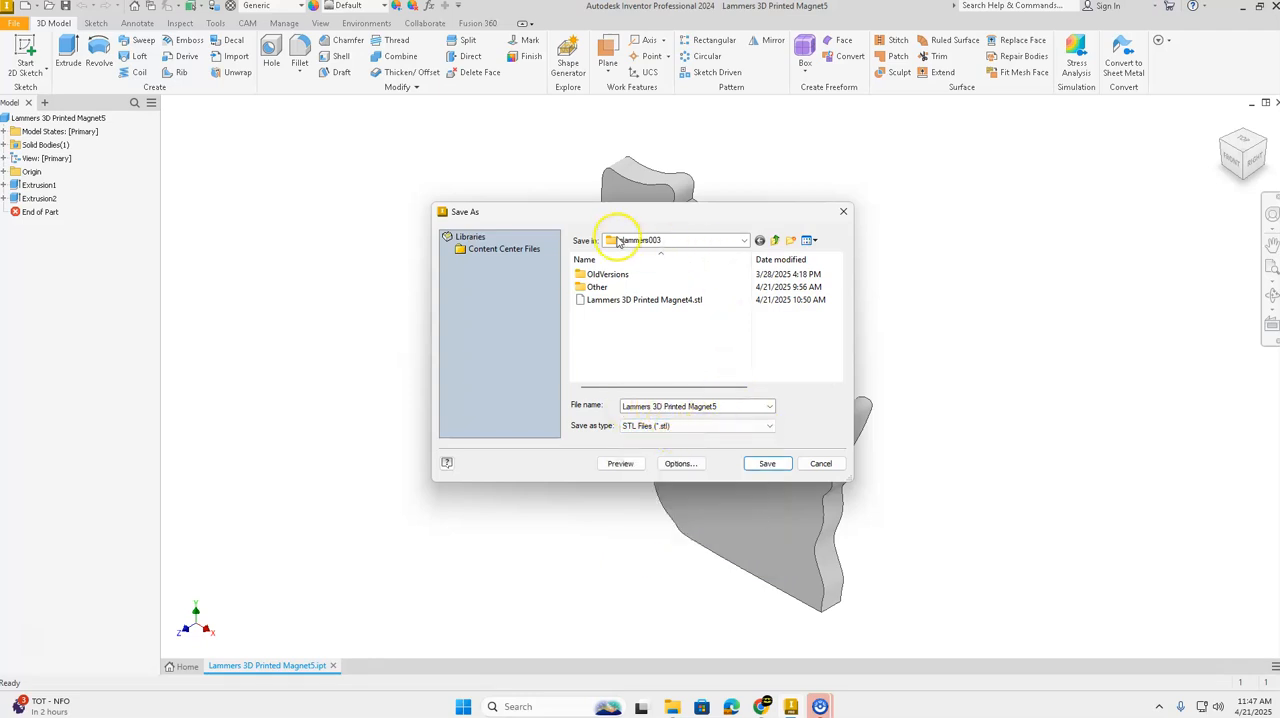
left_click(768, 468)
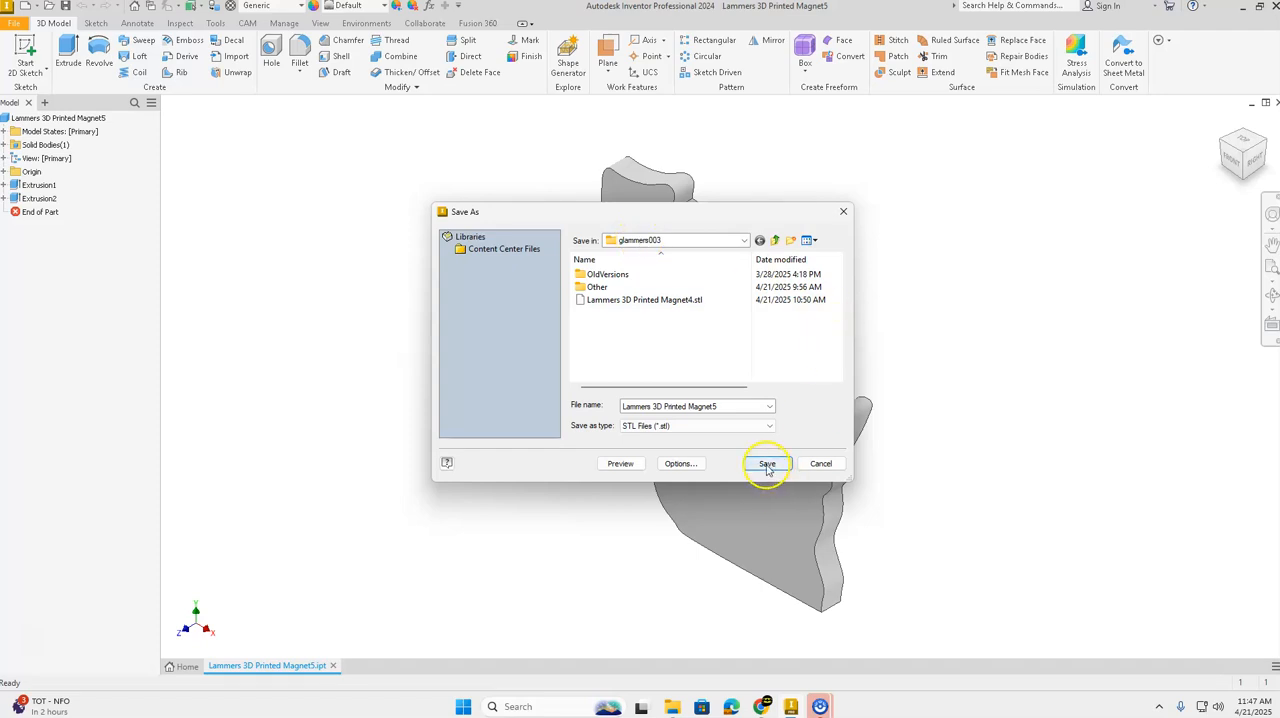